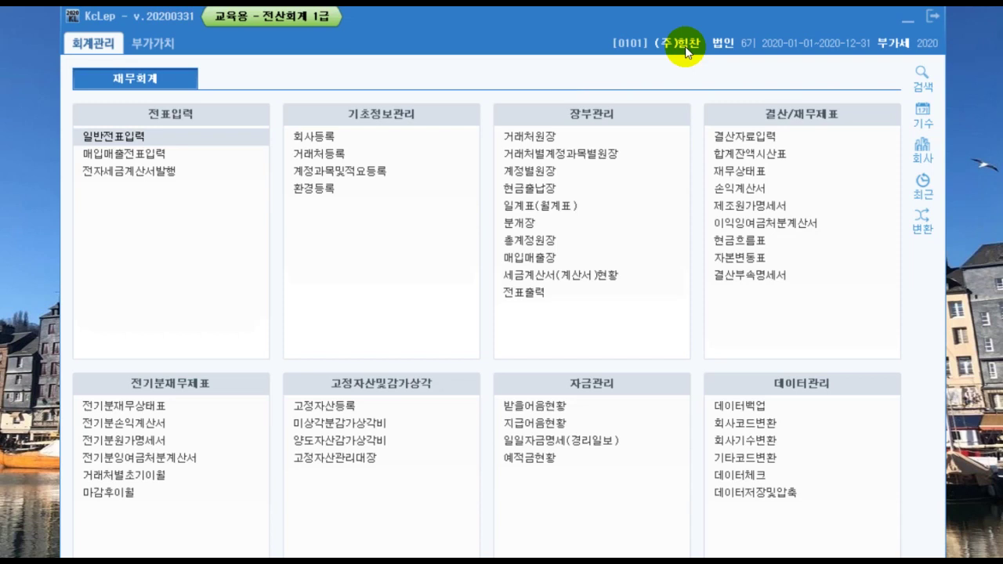
Step: Open the general journal voucher entry screen for January 2020
left_click(136, 139)
left_click_drag(362, 202, 385, 21)
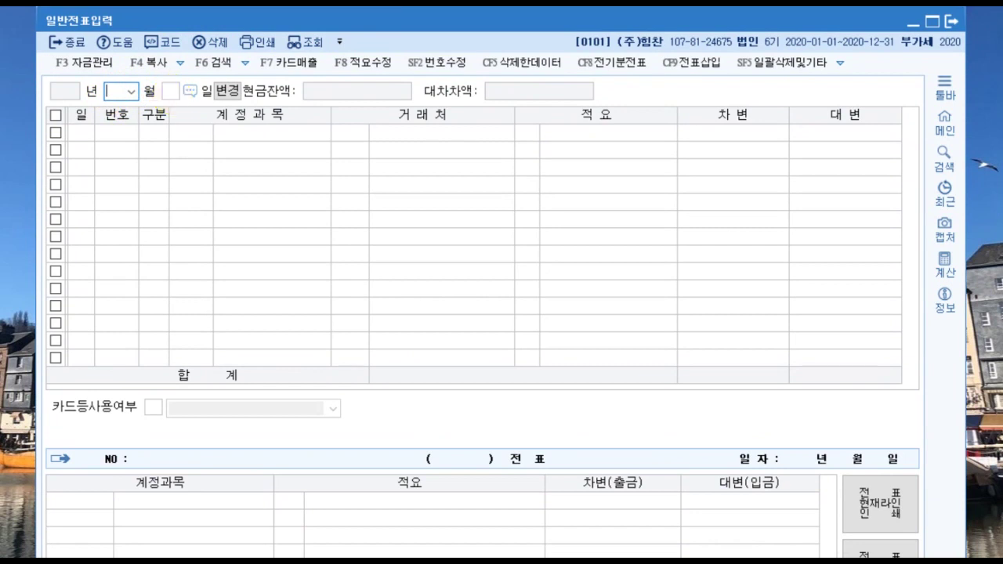
type("1")
key("Return")
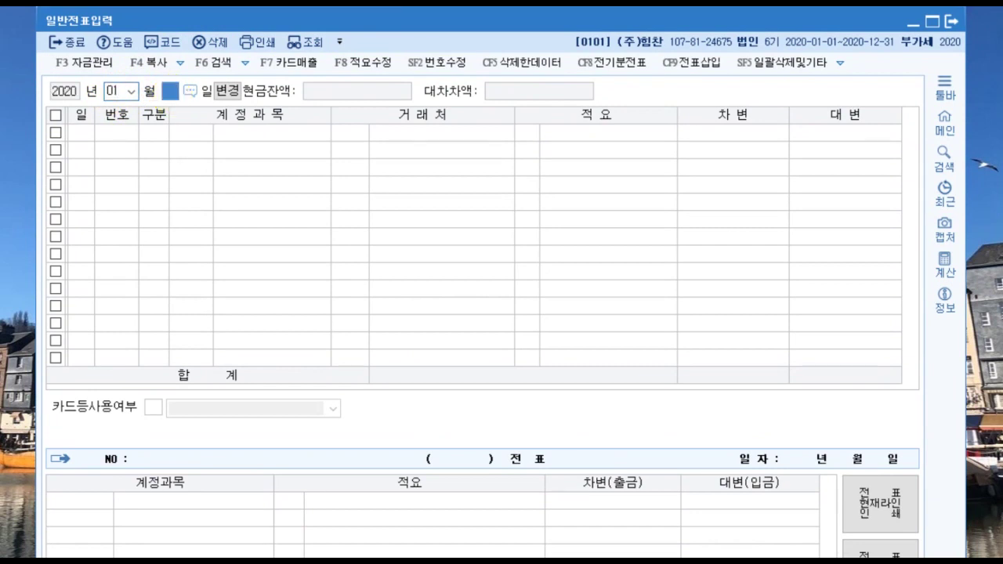
key("Return")
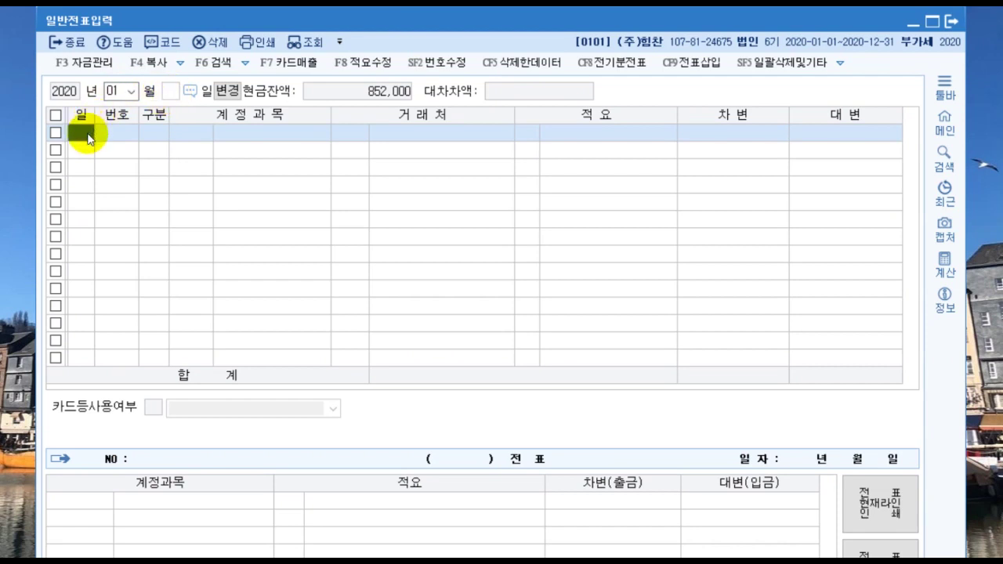
Step: Set the first voucher's entry day to the 5th
type("5")
key("Return")
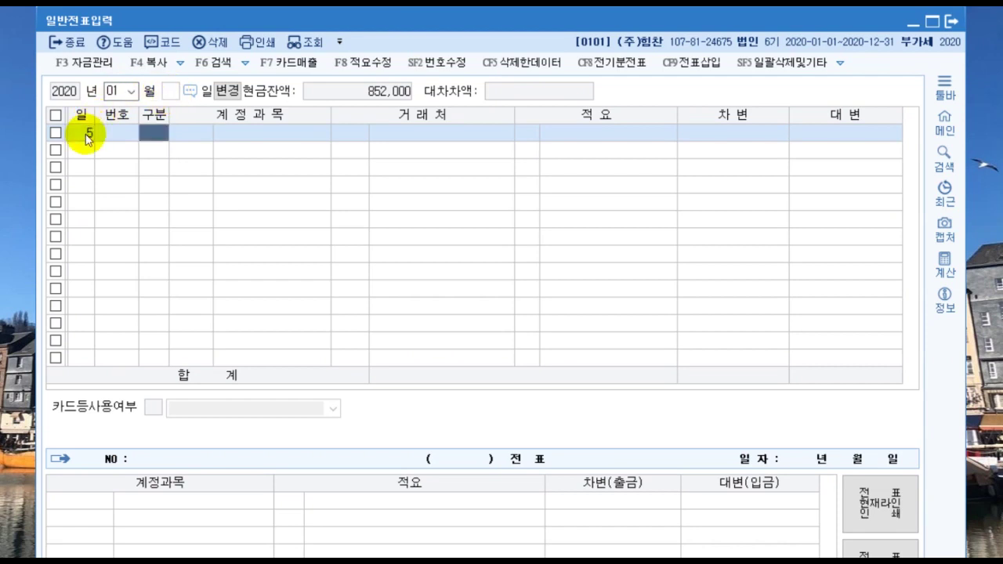
left_click(170, 94)
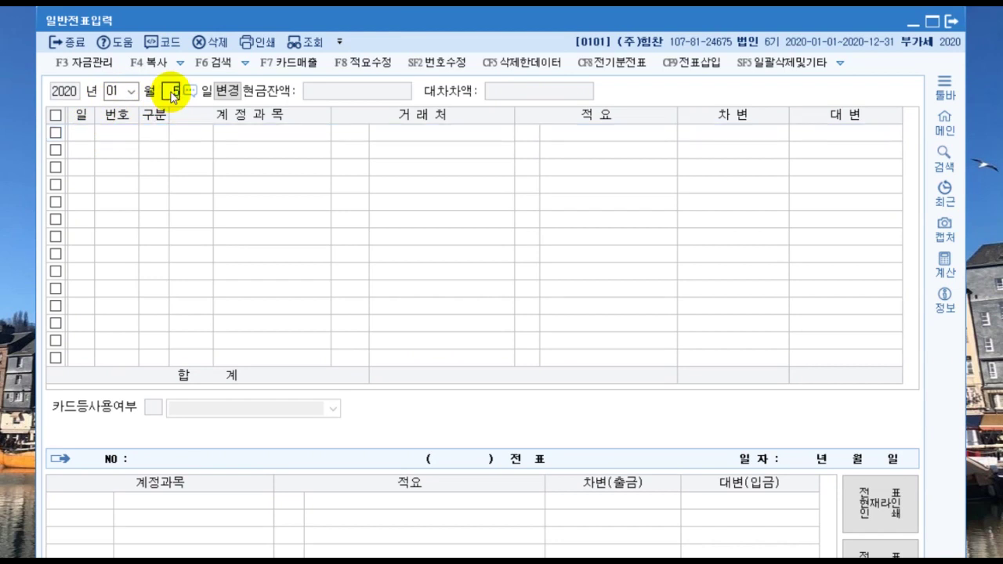
type("5")
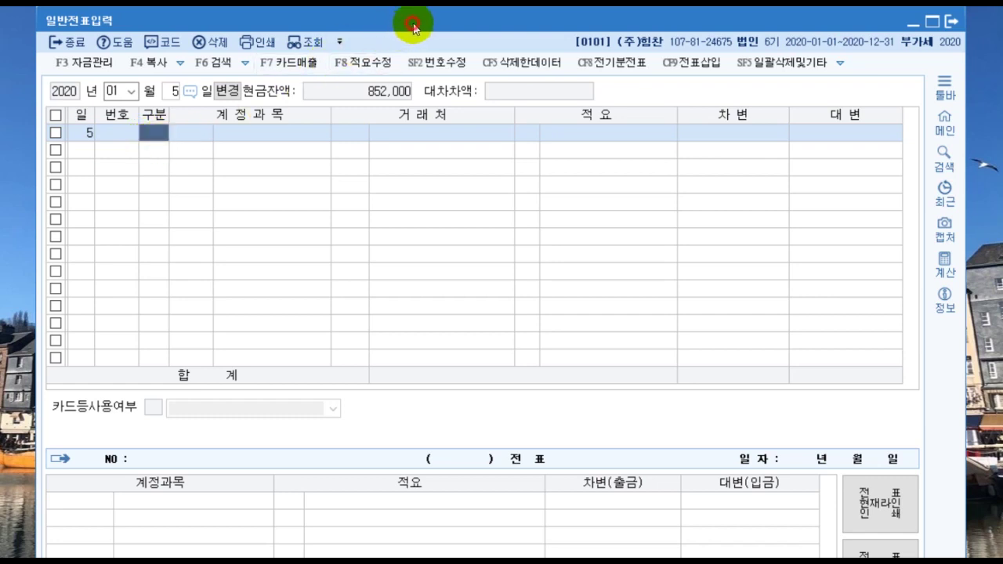
left_click_drag(412, 29, 415, 0)
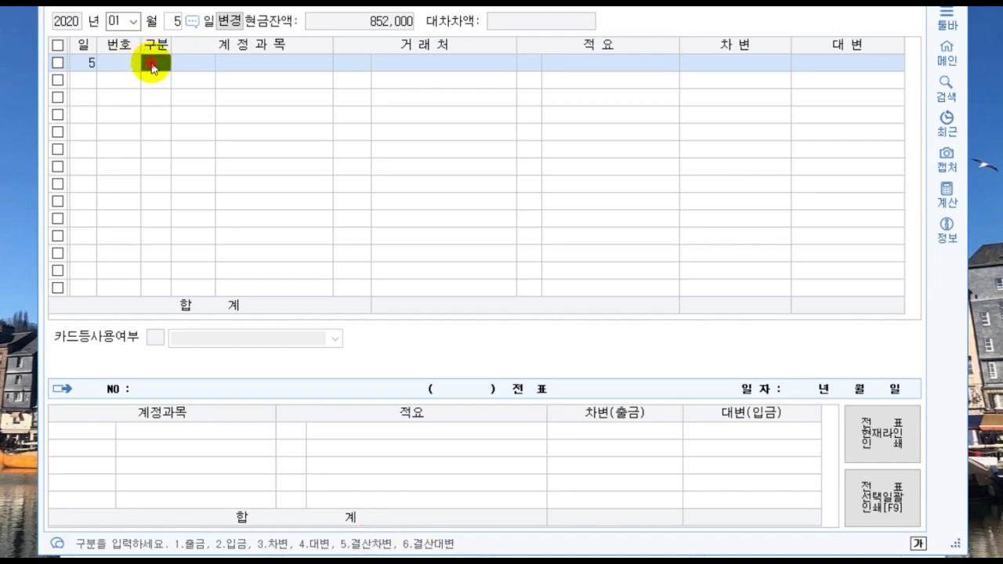
Step: Start a debit line (구분 3) on account 0251 외상매입금
type("3")
key("Return")
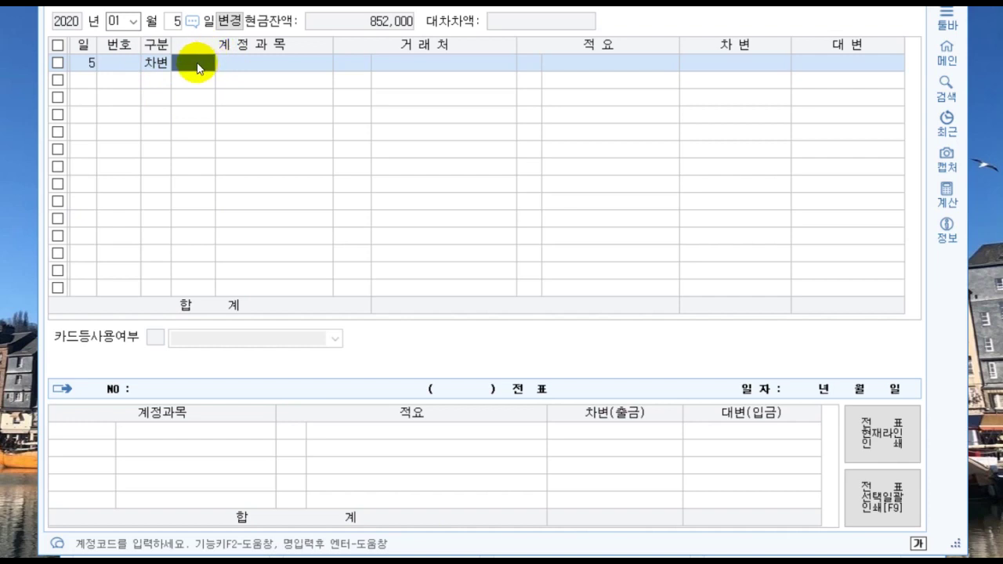
key("F2")
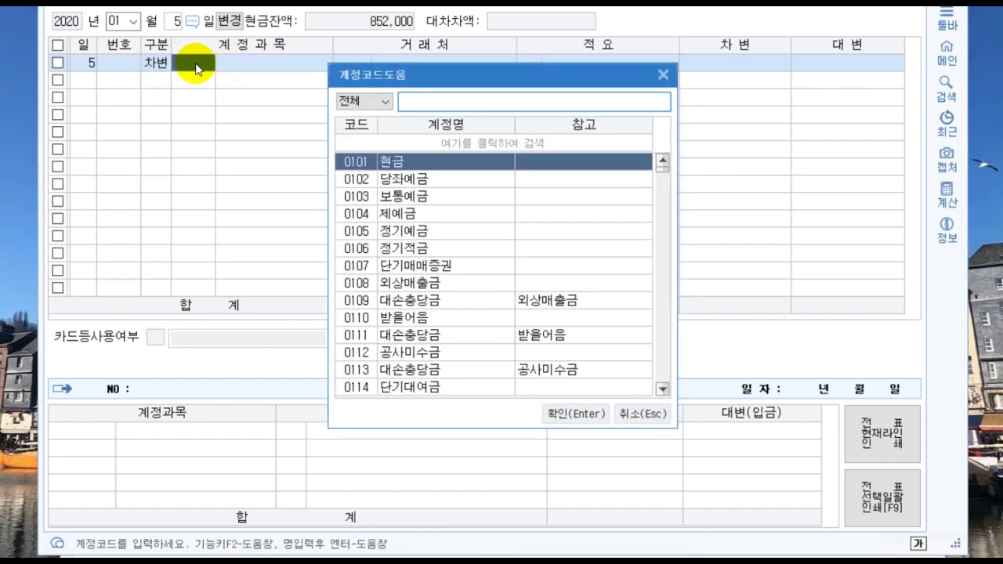
type("외상")
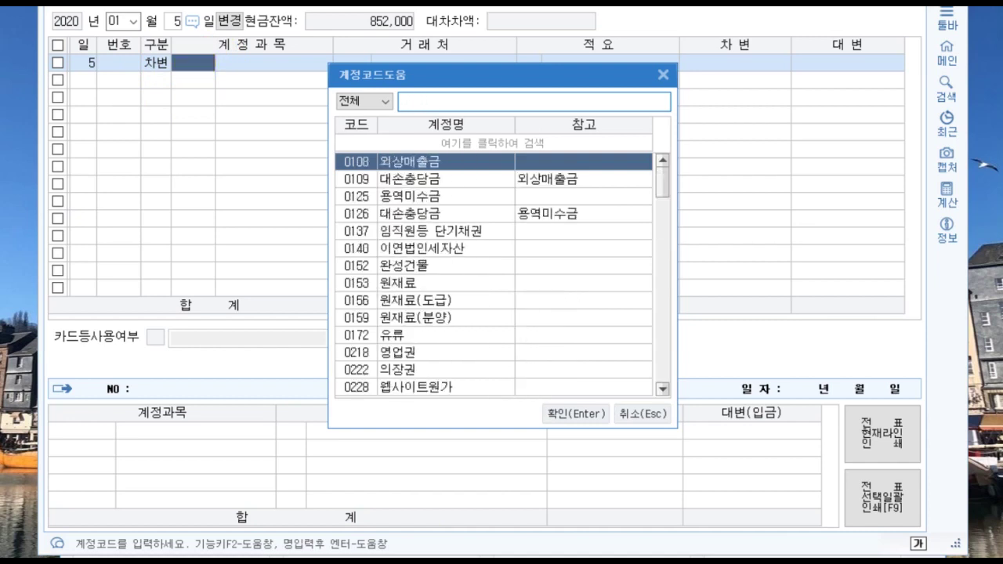
type("매입금")
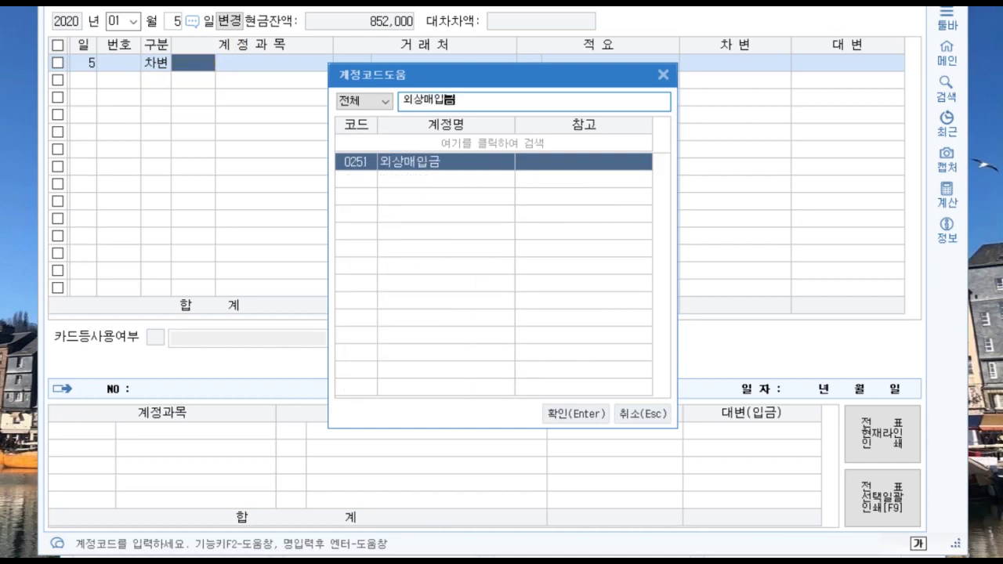
key("Return")
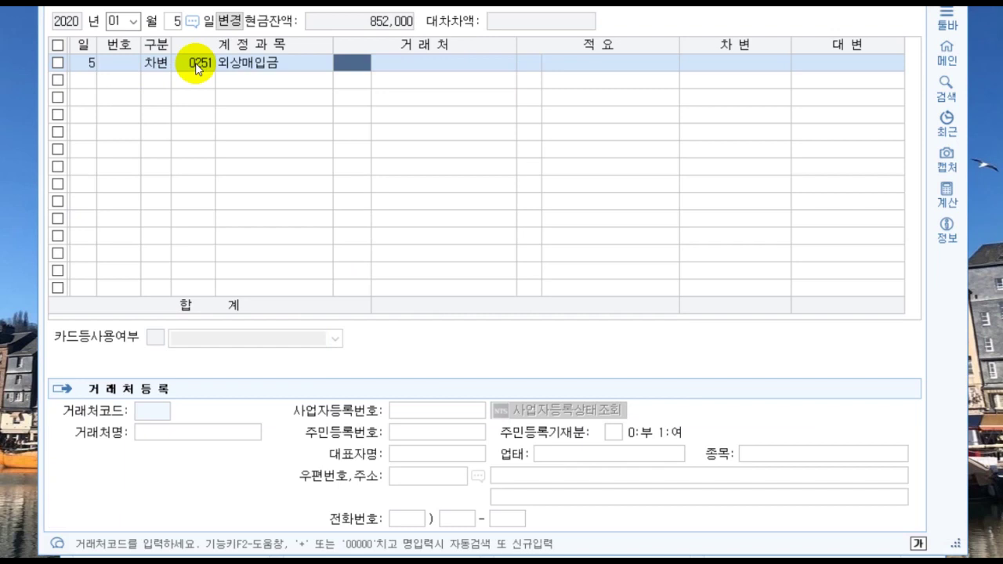
Step: Assign partner 경민전자 and enter the 1,200,000 debit amount
key("F2")
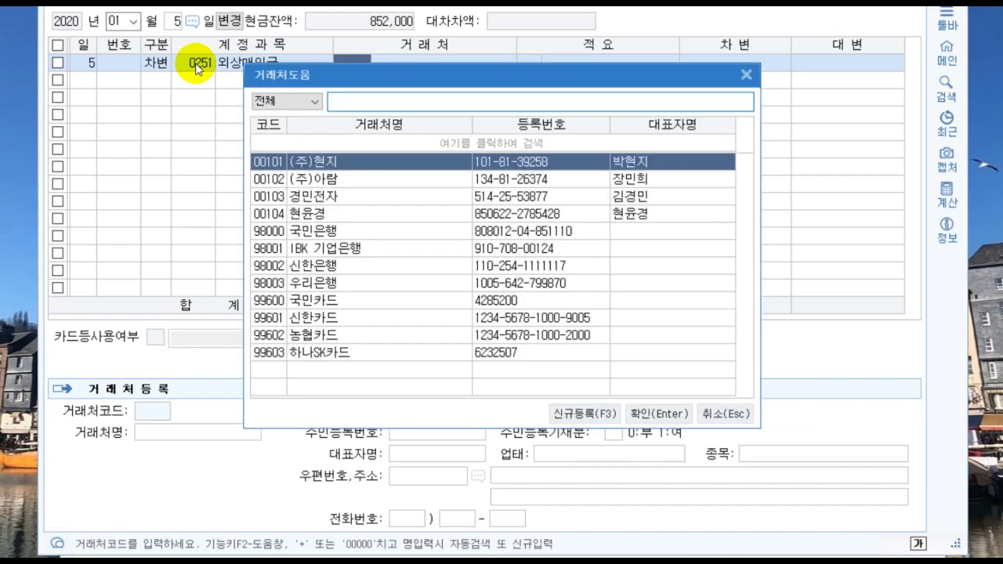
type("경민전")
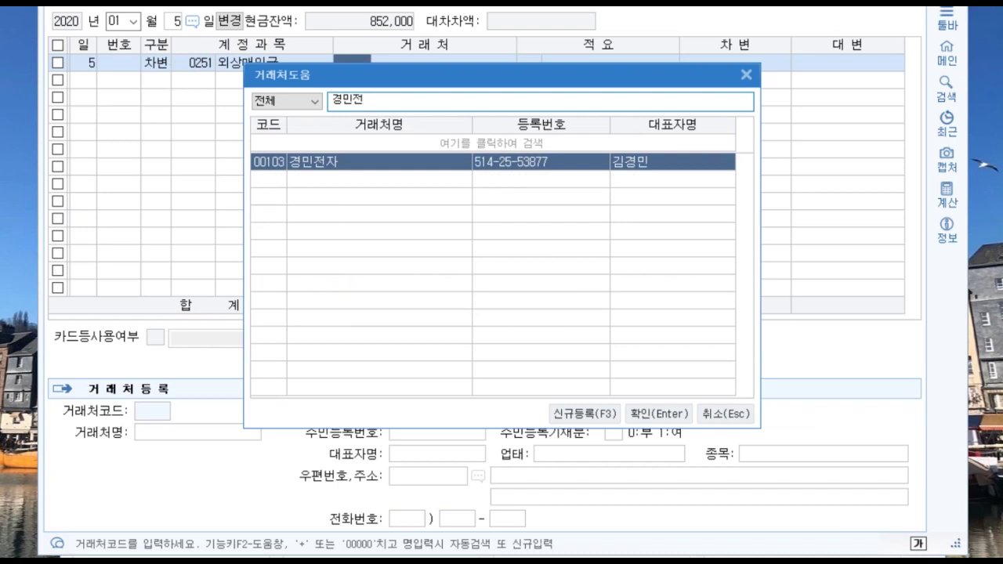
key("Return")
key("plus")
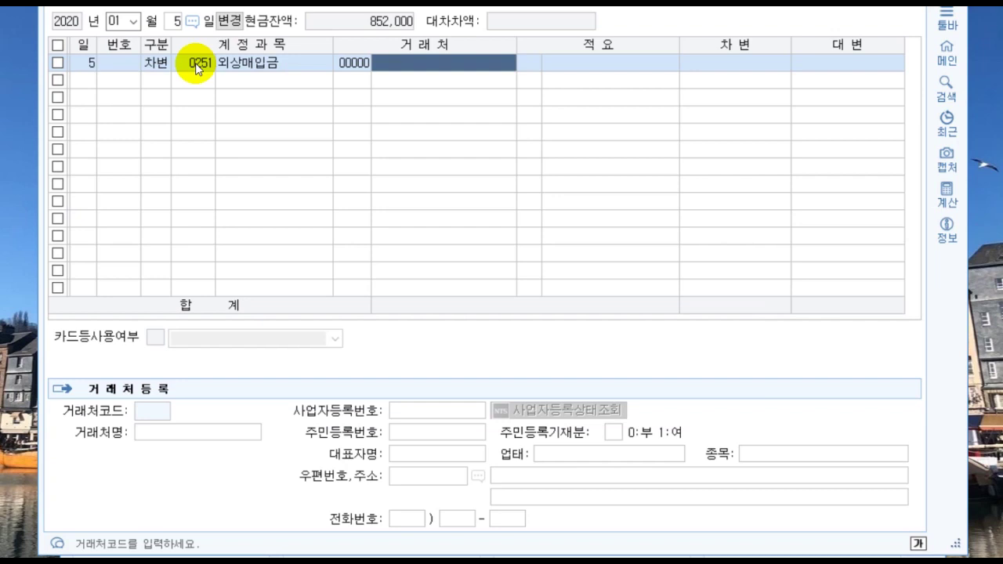
type("경민전자")
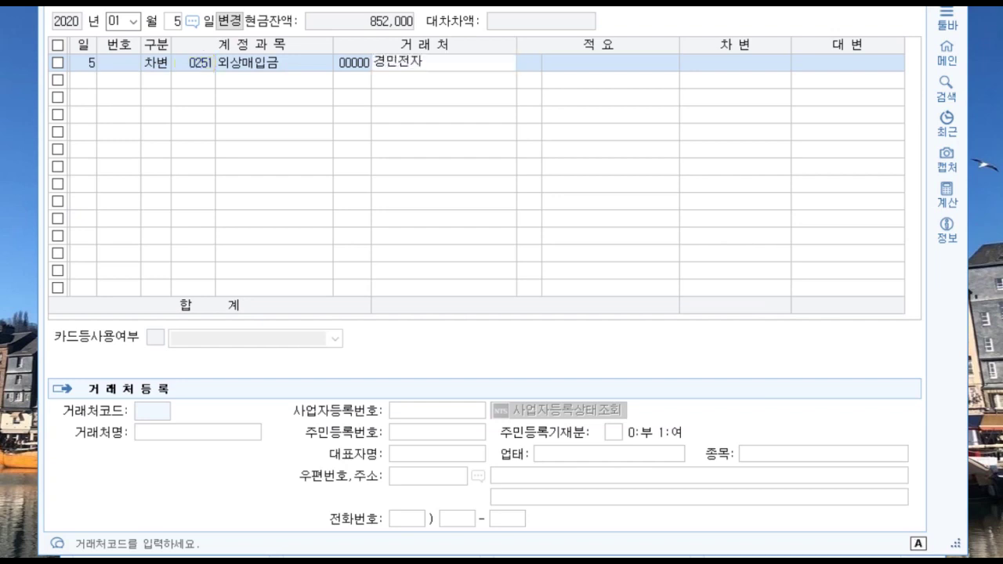
key("Return")
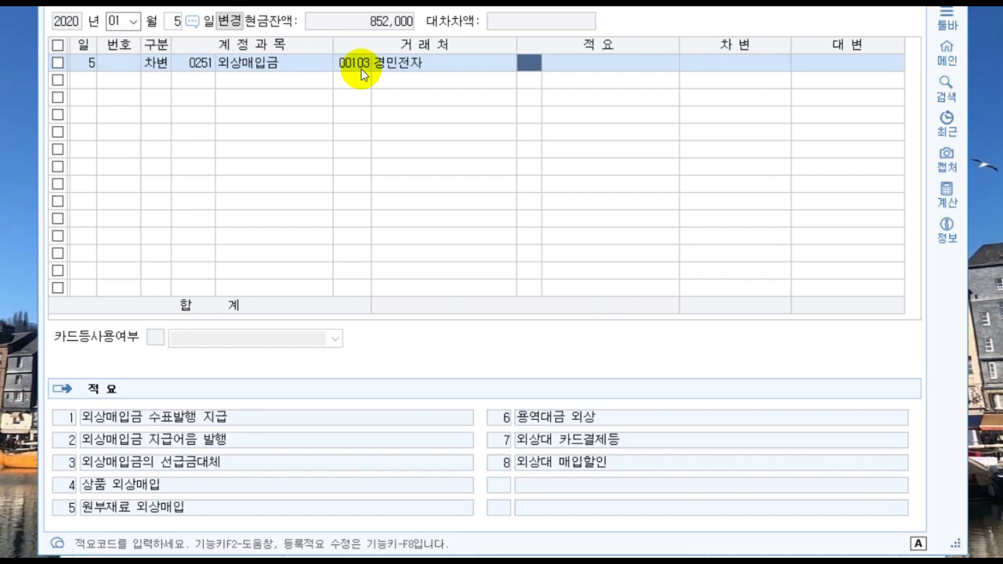
key("Return")
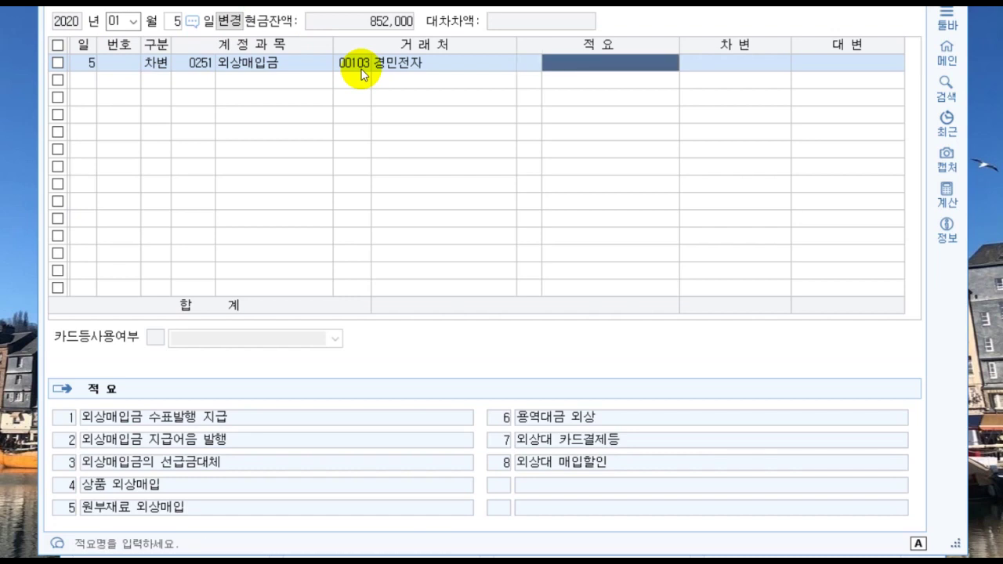
key("Return")
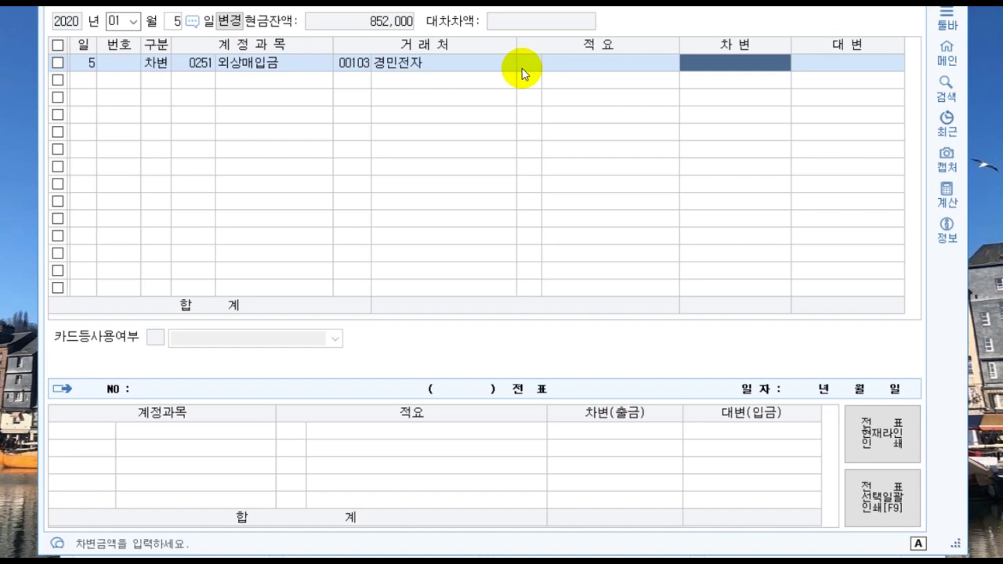
type("1")
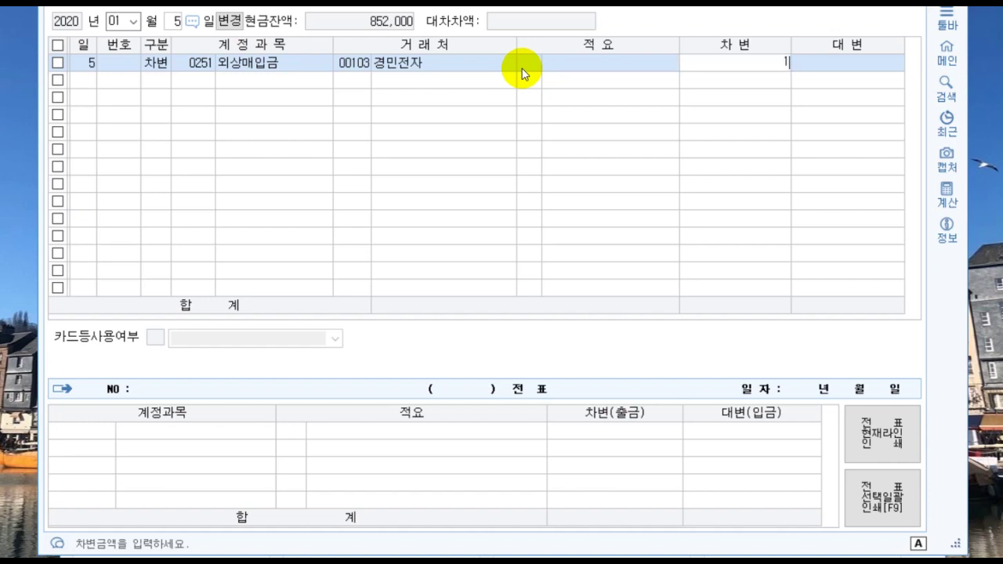
type(",200,000")
key("Return")
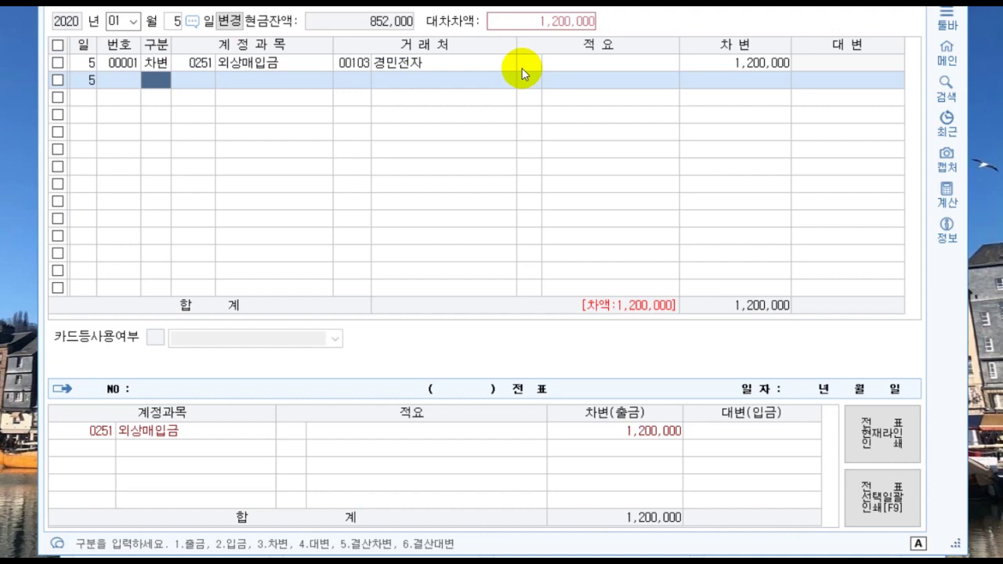
Step: Credit 0252 지급어음 1,200,000 for partner 경민전자, balancing voucher 00001
type("4")
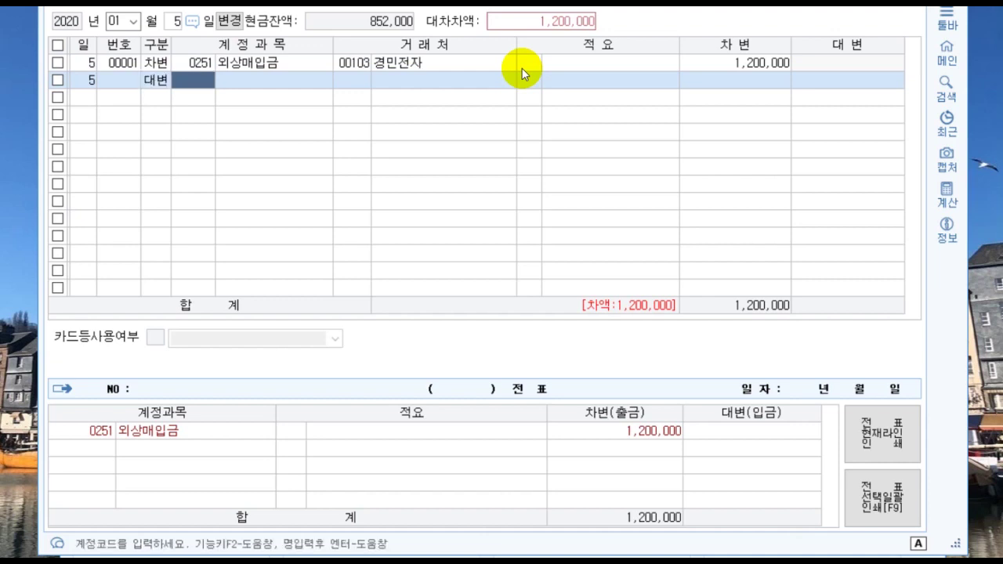
type("지급어음")
key("Return")
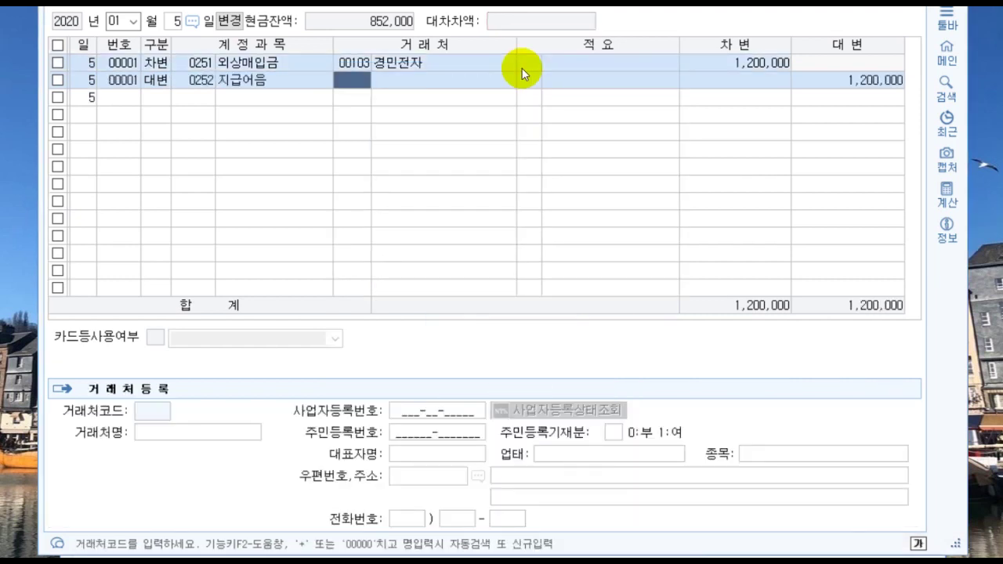
type("+")
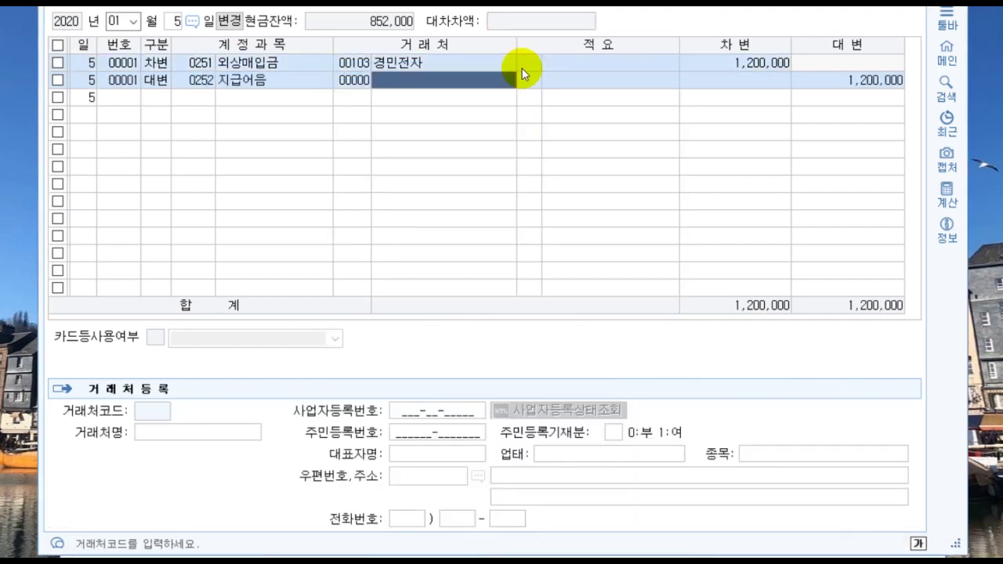
type("경민전")
key("Return")
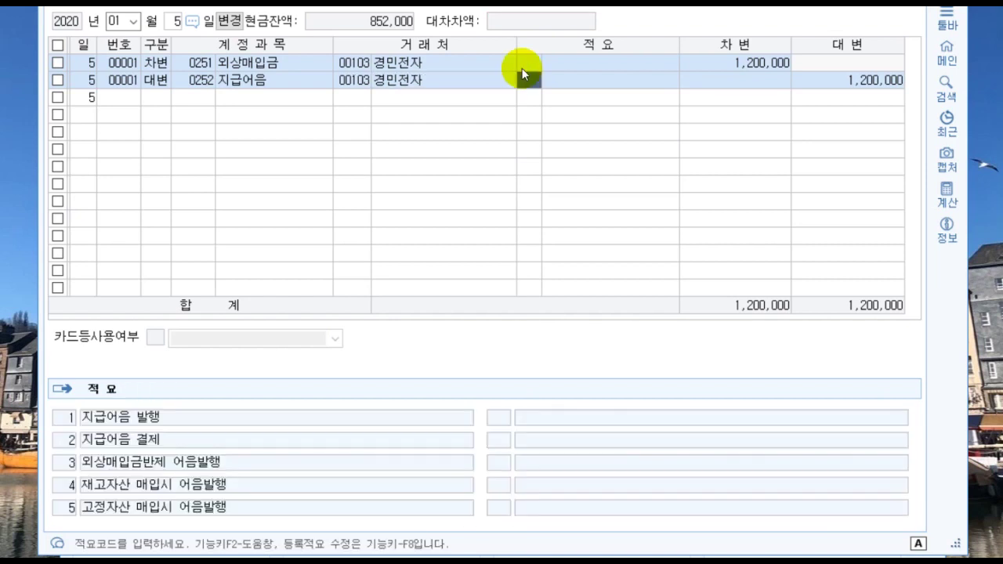
key("Return")
key("Return")
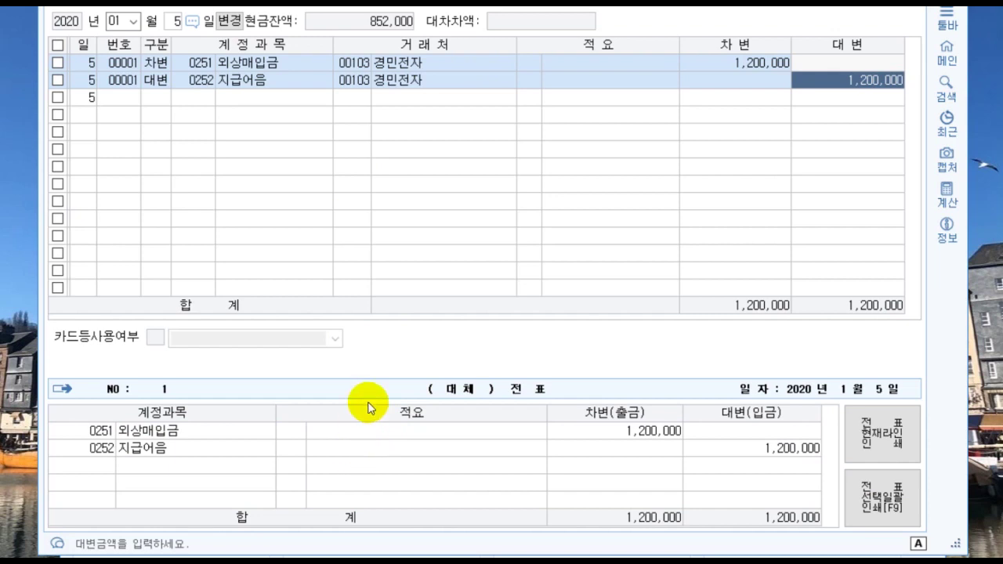
key("Return")
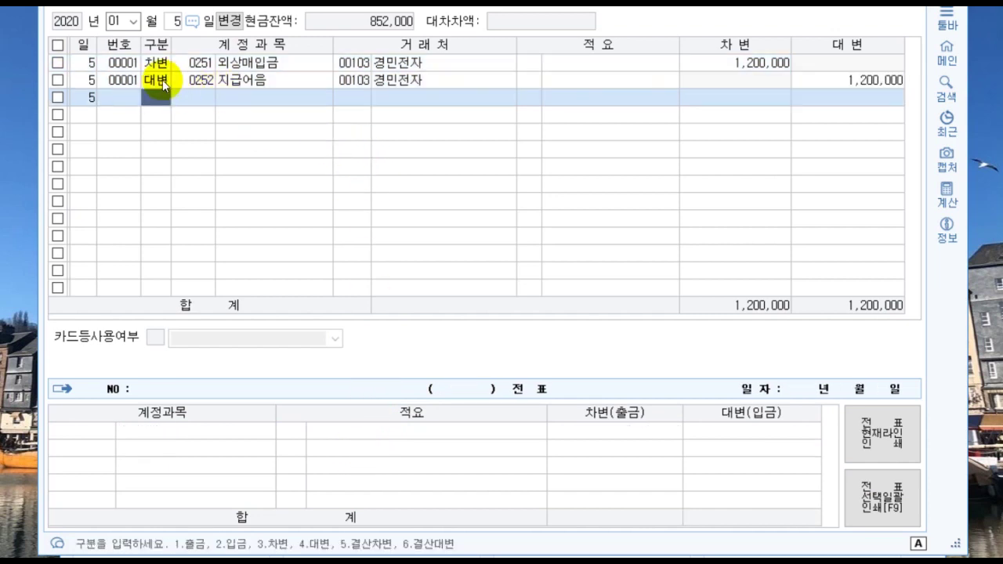
left_click(57, 79)
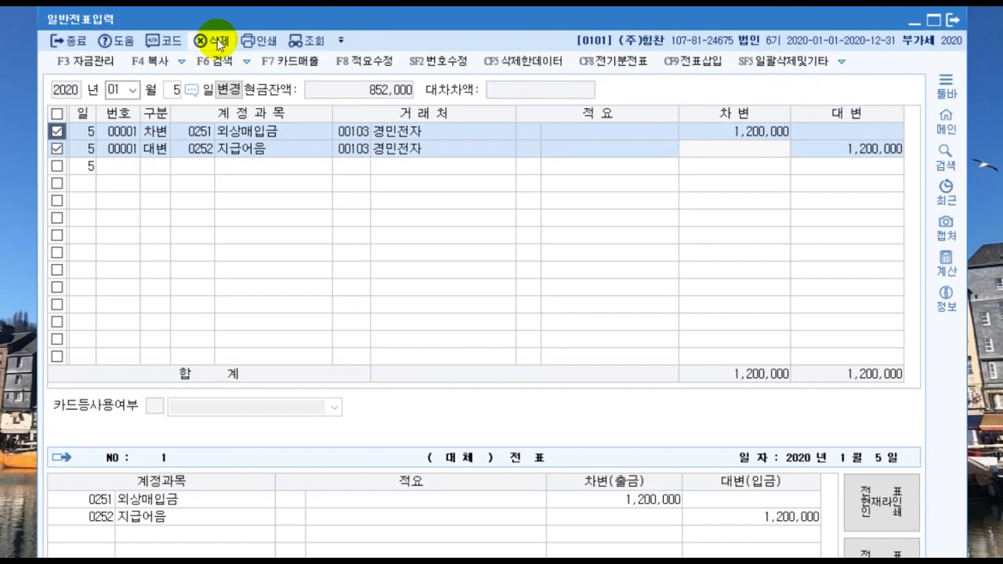
Step: Start a January 31 voucher debiting 0953 기부금 1,000,000
left_click(56, 132)
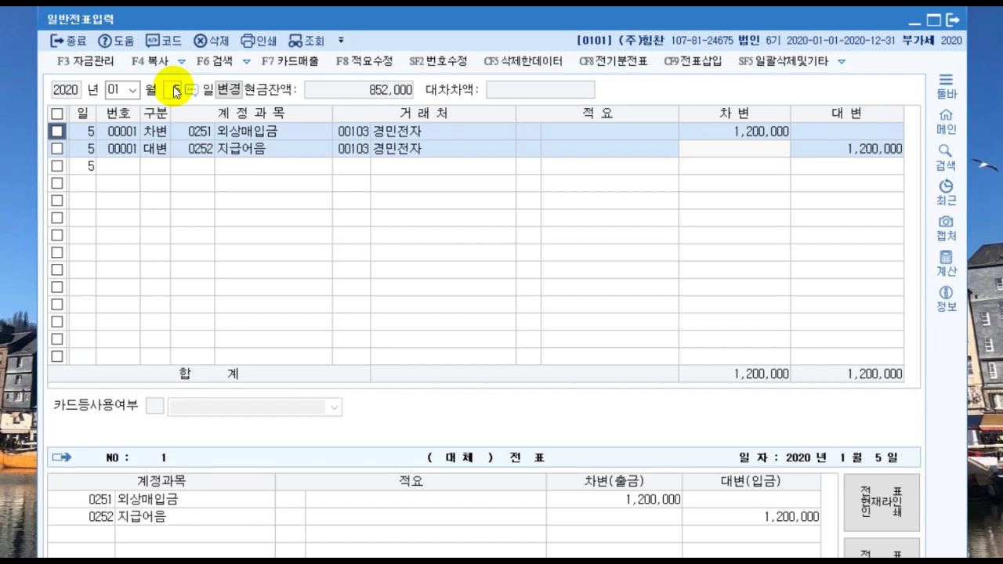
left_click(174, 91)
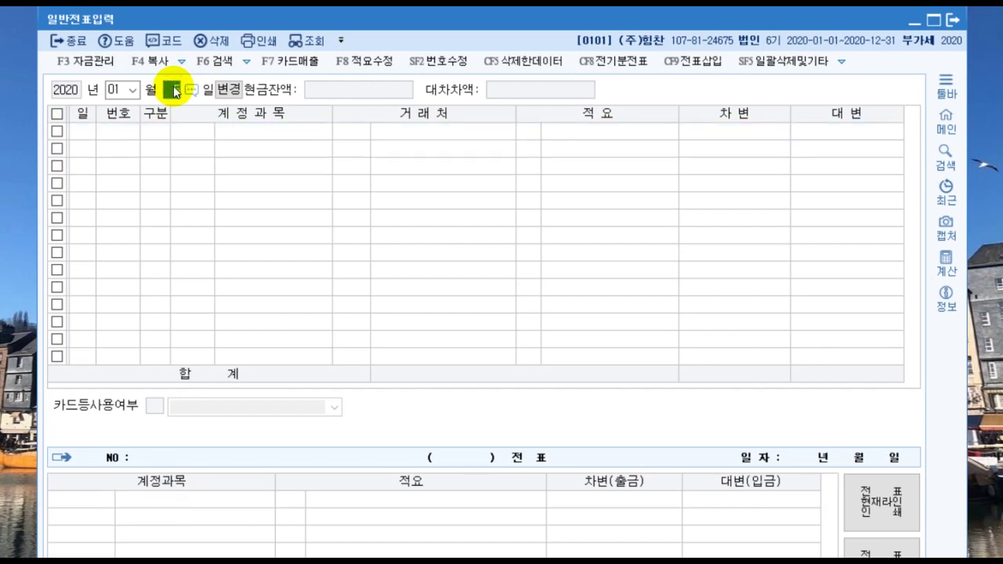
type("61")
key("Return")
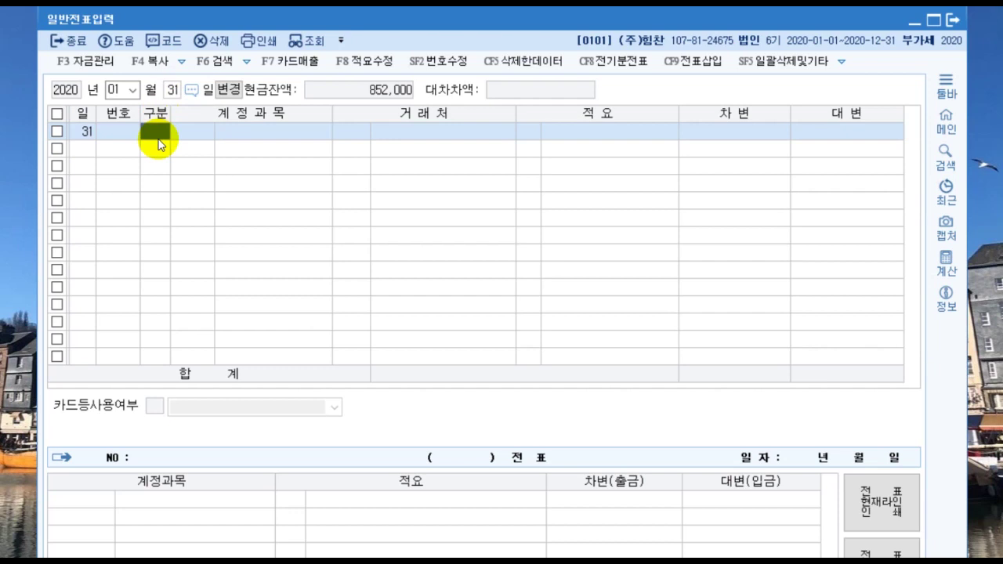
type("3")
key("Return")
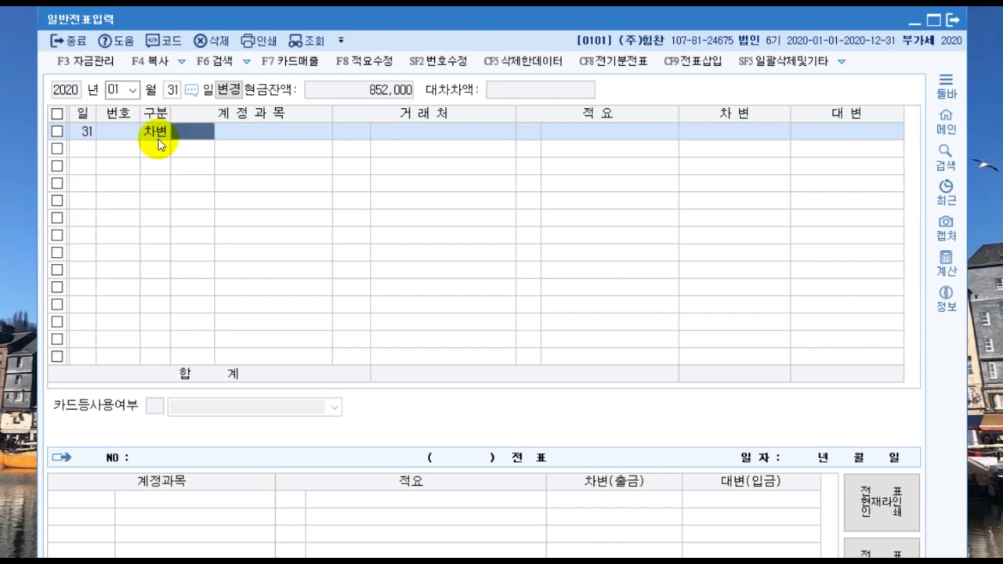
type("기부금")
key("Return")
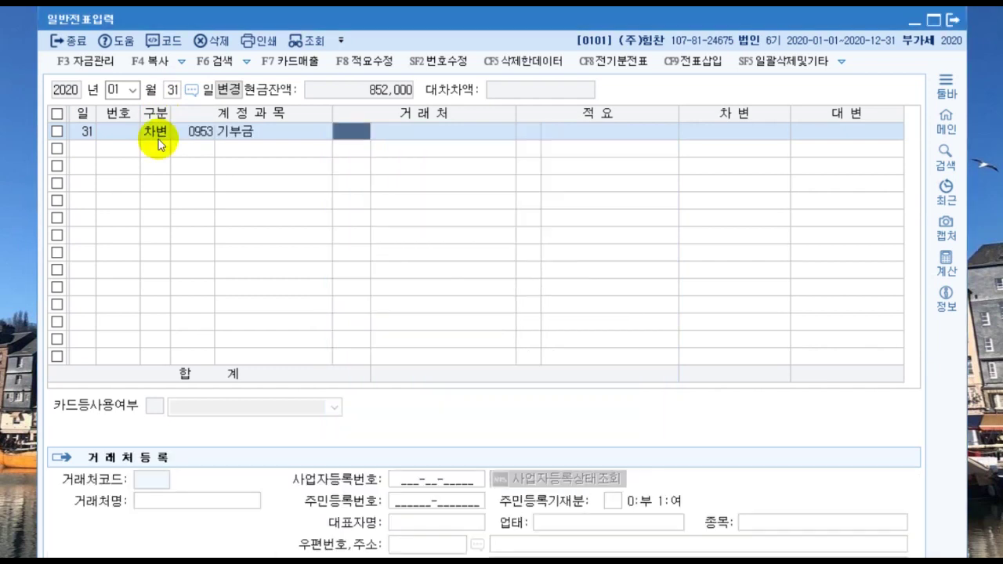
key("Return")
key("Return")
key("Return")
type("1")
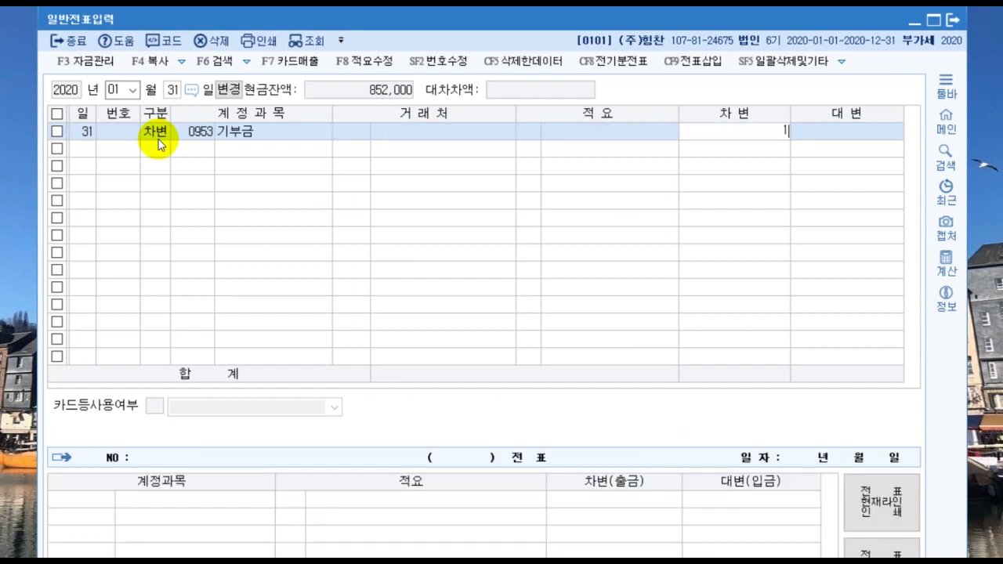
type(",000,000")
key("Return")
Step: Credit 0150 제품 for the matching 1,000,000
key("4")
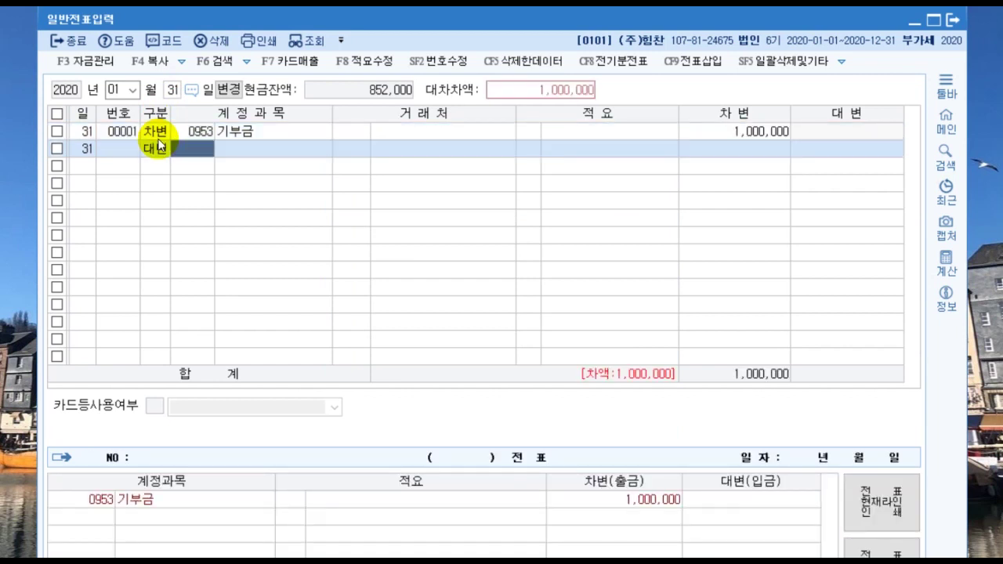
key("Return")
key("F2")
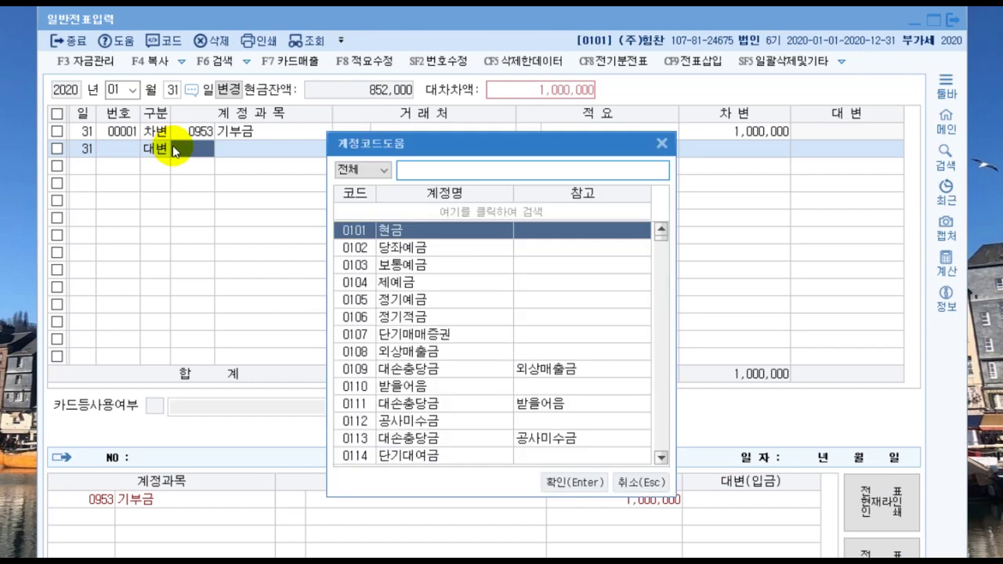
type("제품")
key("Return")
key("Return")
key("Return")
key("Return")
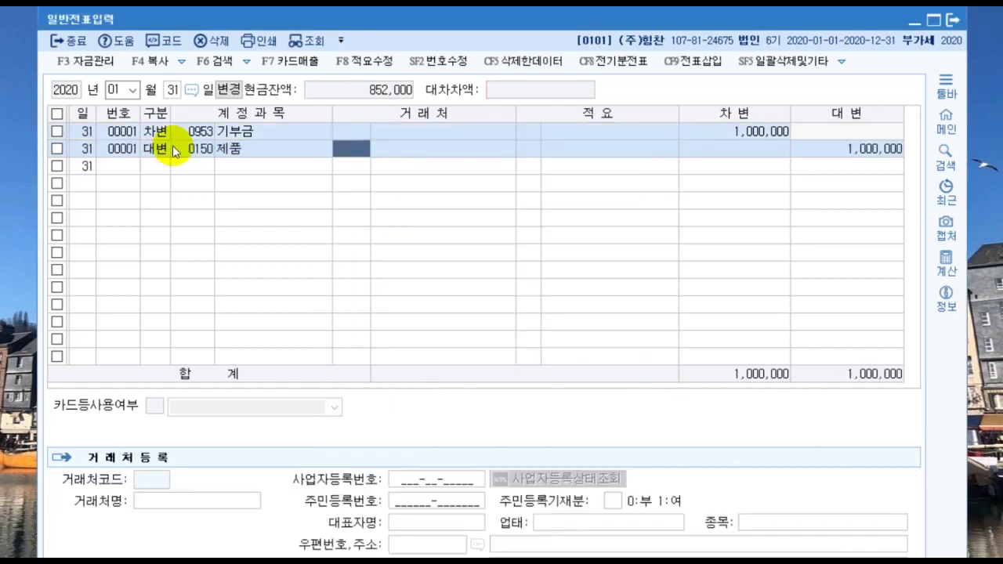
key("Return")
key("Return")
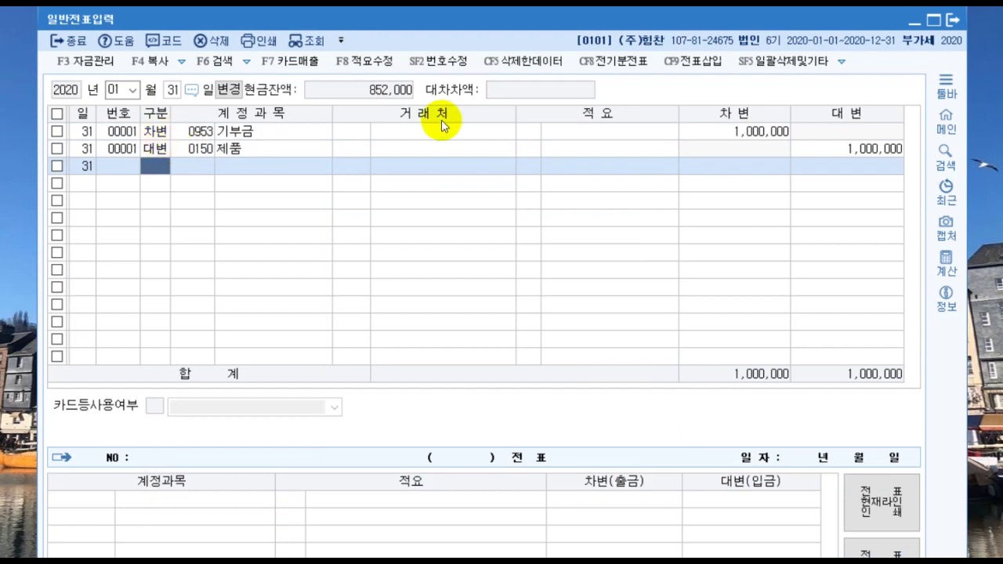
Step: Give the 제품 credit line memo 08, 타계정으로 대체액 손익계산서 반영분
left_click(528, 149)
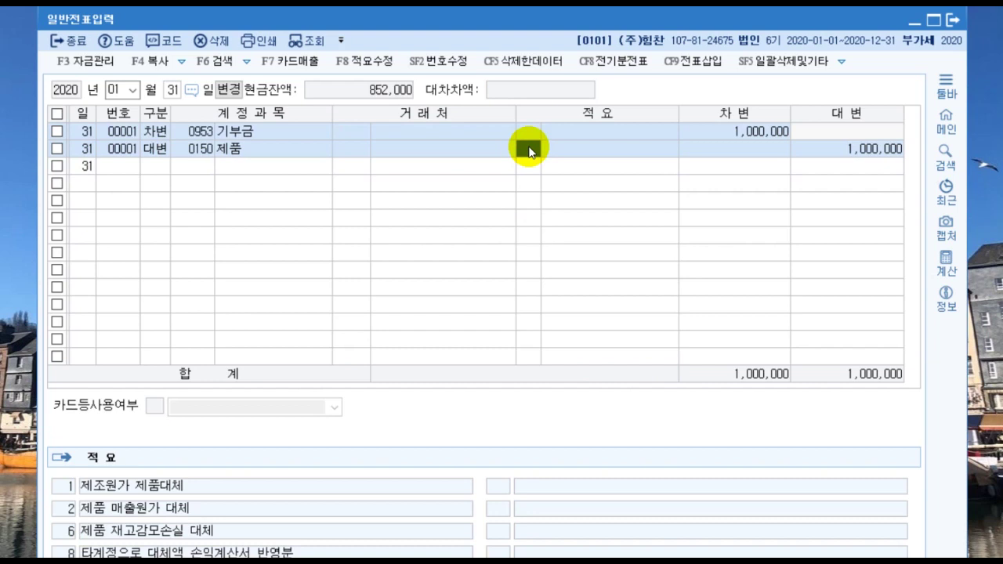
key("F2")
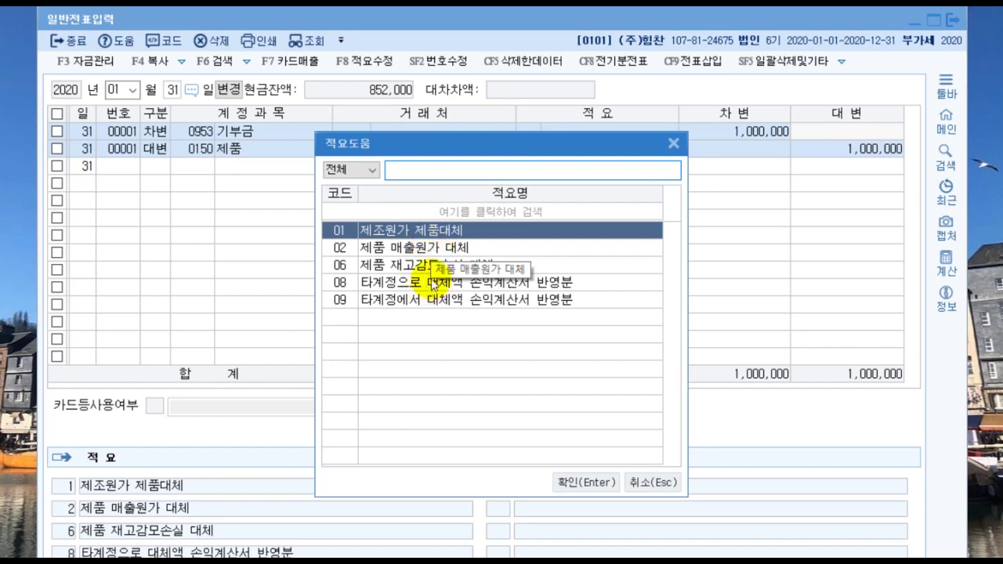
left_click(396, 283)
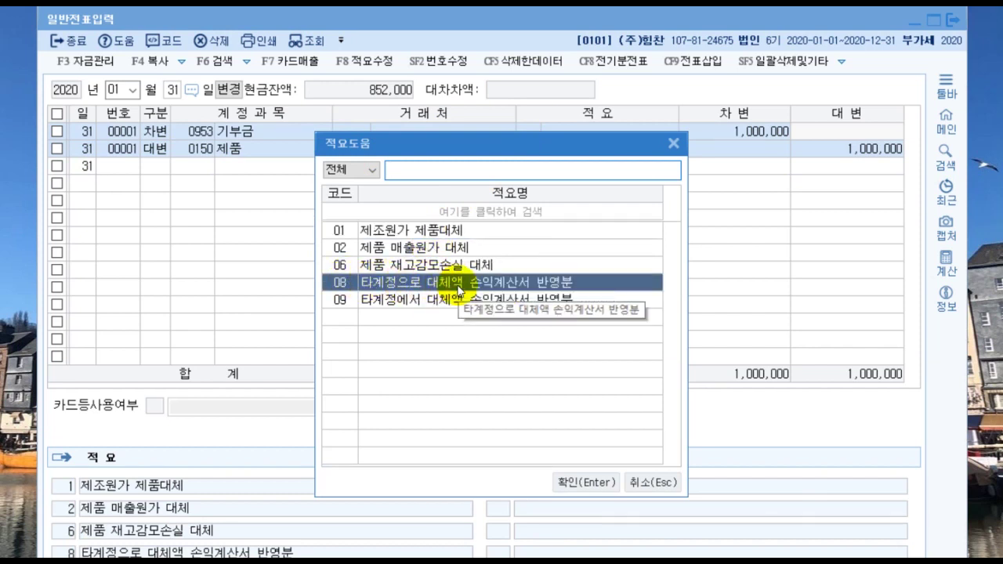
left_click(593, 484)
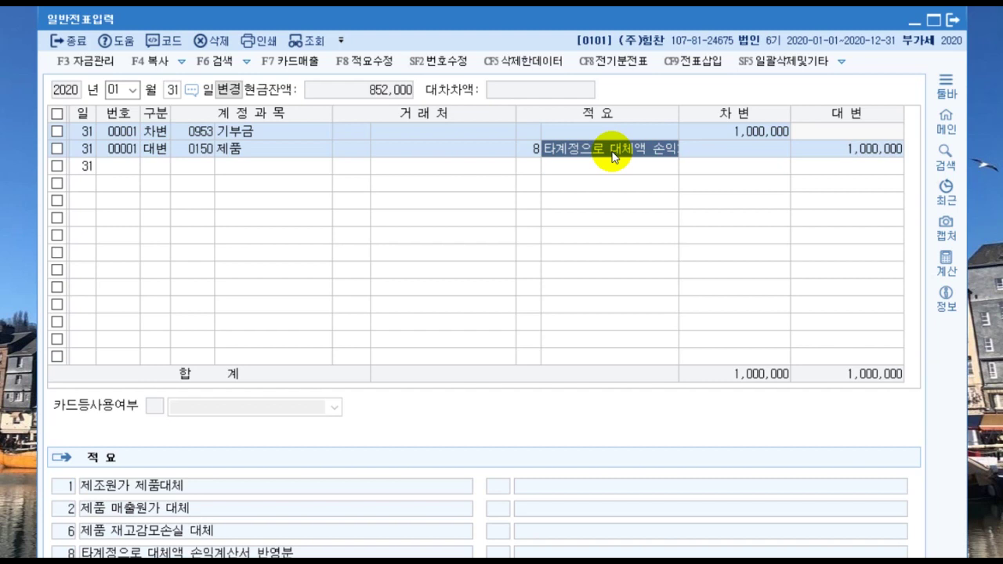
Step: Move voucher entry to February 5, 2020
left_click(116, 90)
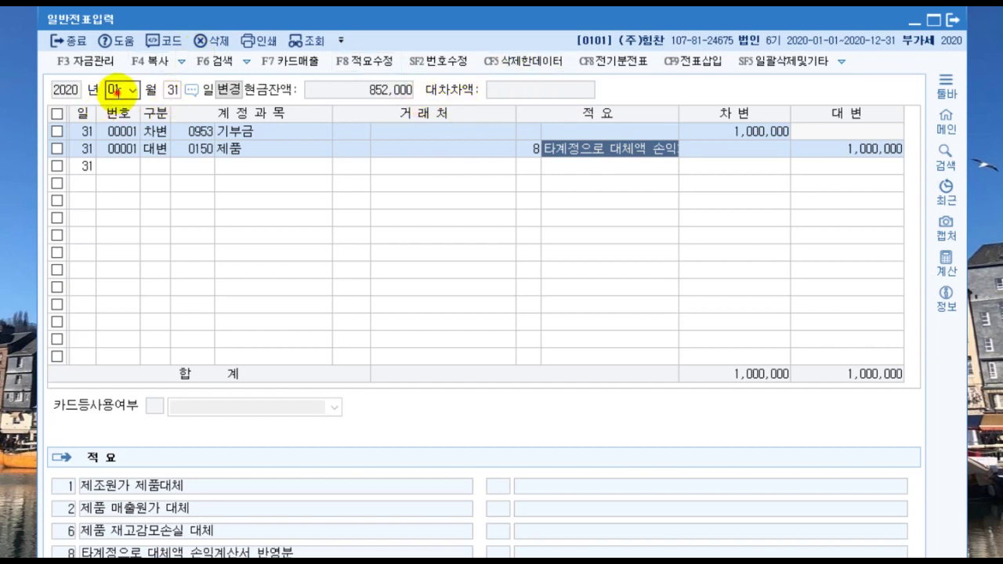
type("02")
key("Return")
type("5")
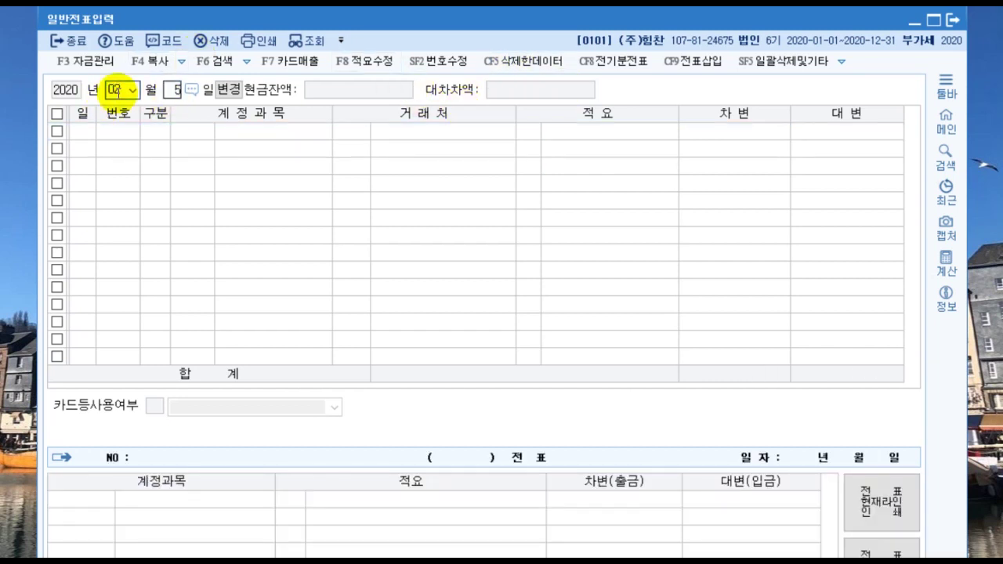
key("Return")
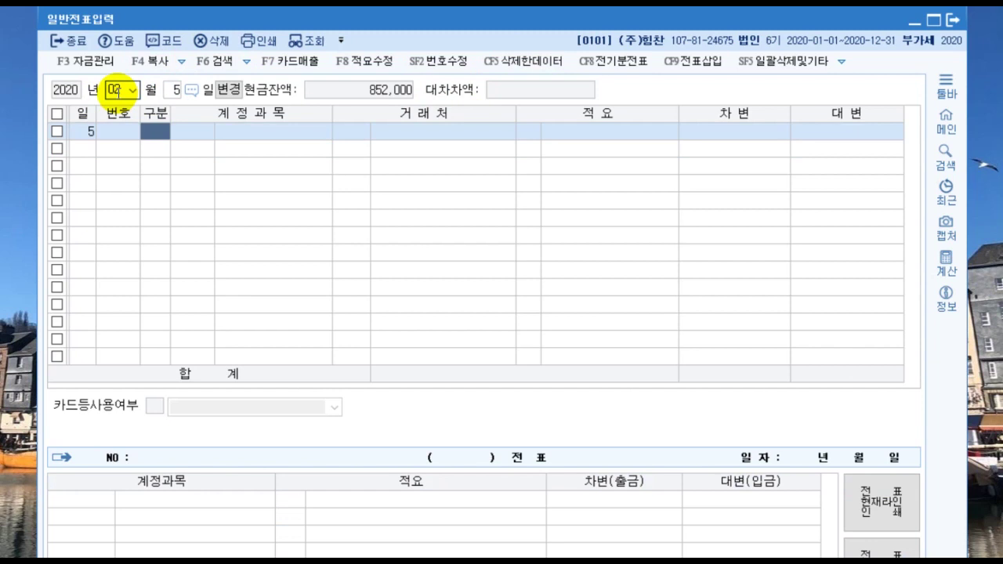
Step: Debit 0815 수도광열비 800,000 on the February 5 voucher
key("3")
key("Return")
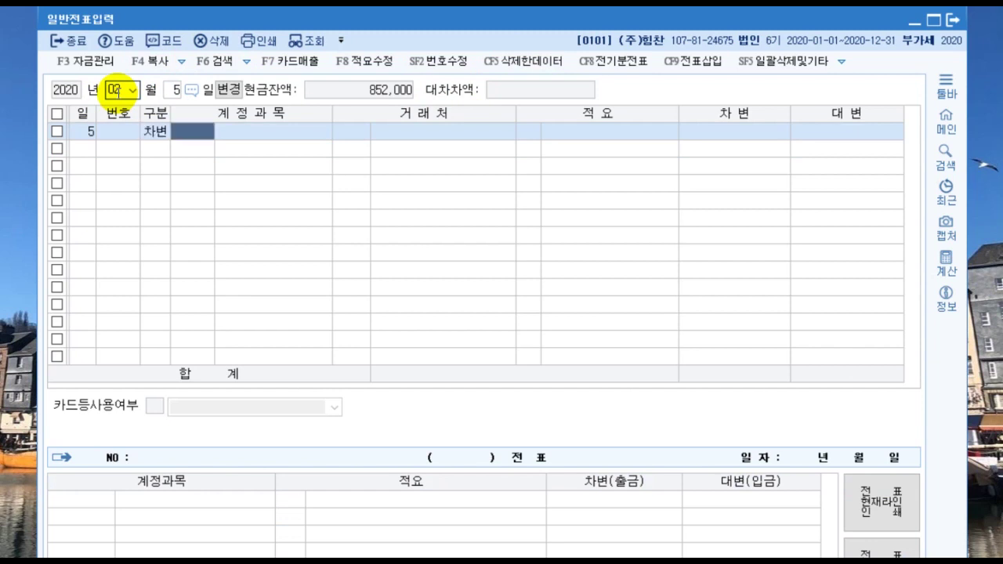
type("수도광열")
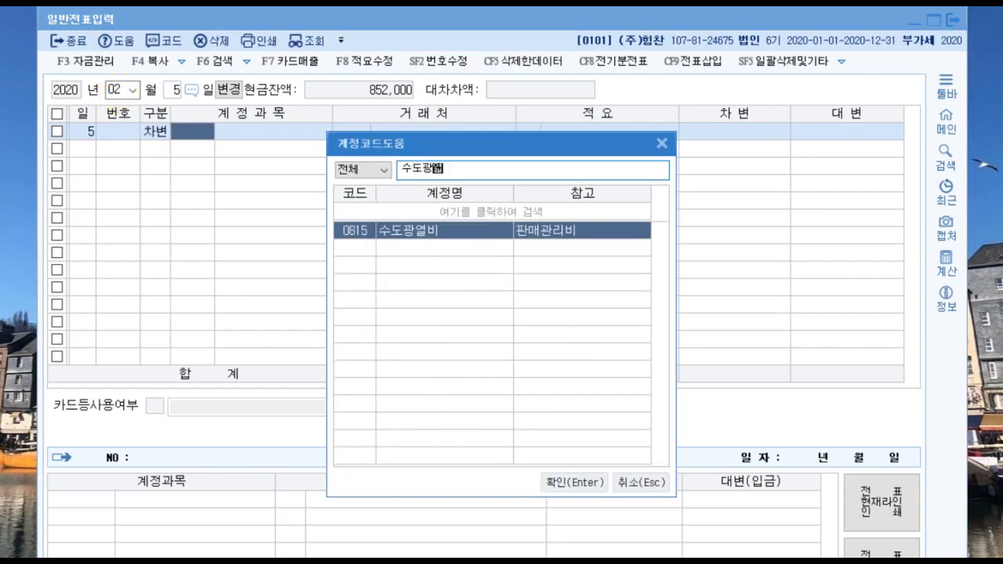
key("Return")
key("Return")
key("Return")
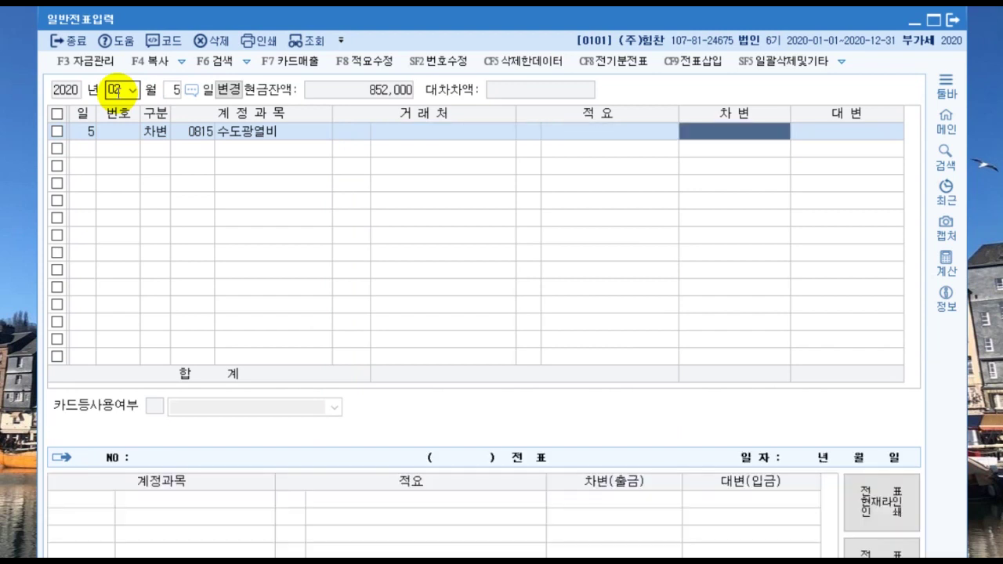
type("800,000")
key("Return")
type("3")
key("Return")
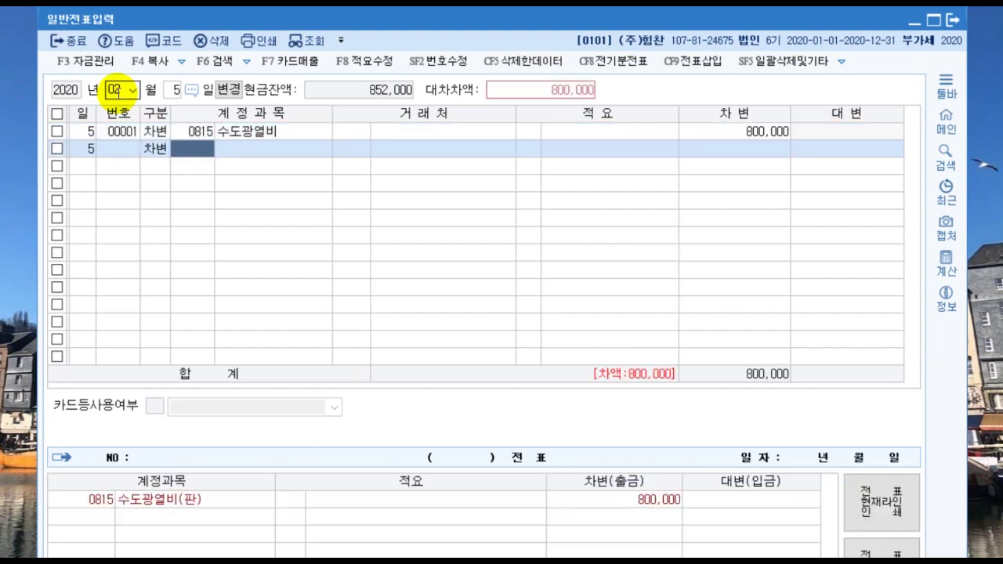
Step: Debit 0516 전력비 3,850,000 and credit 0103 보통예금 4,650,000
type("전력비")
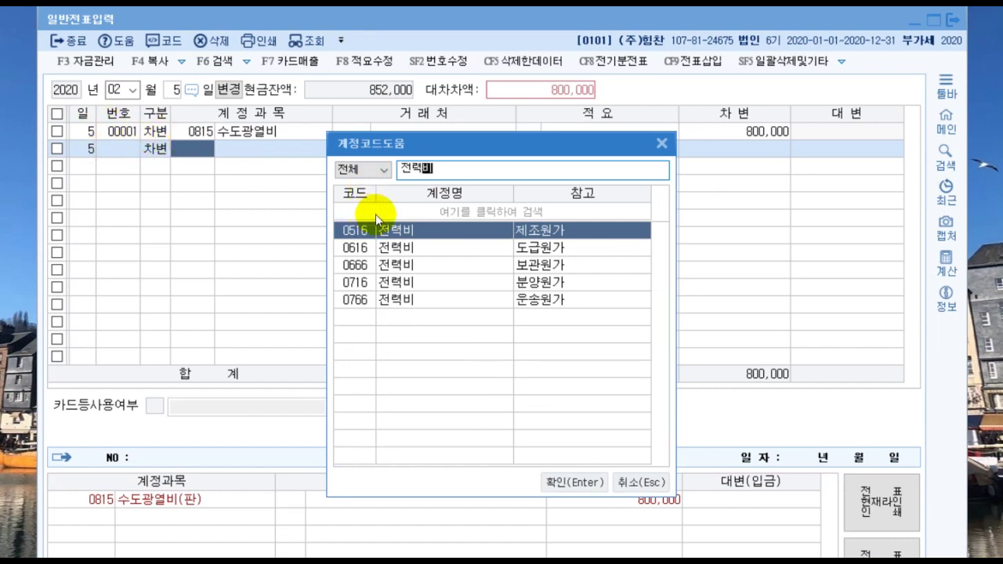
left_click(577, 481)
key("Return")
key("Return")
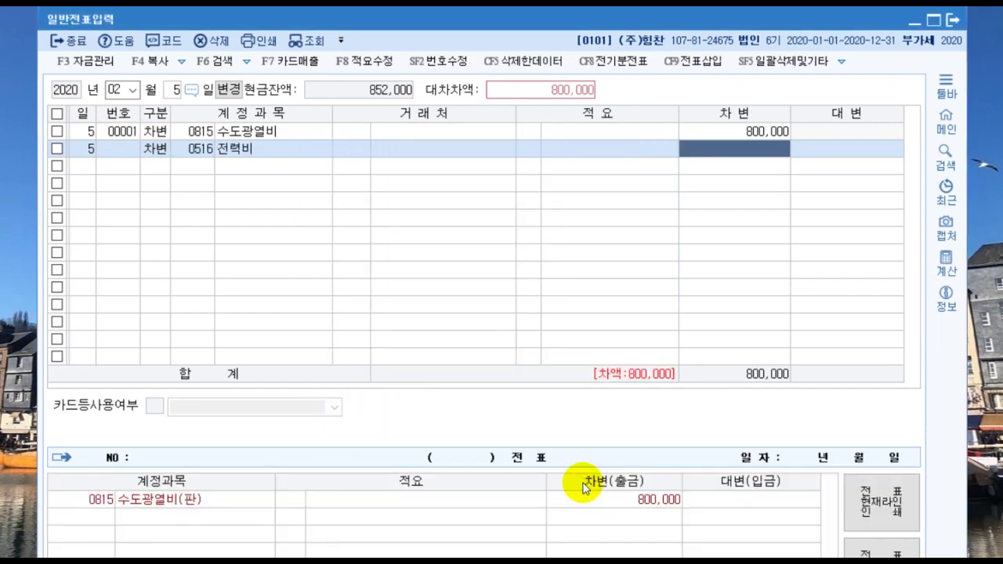
type("3850000")
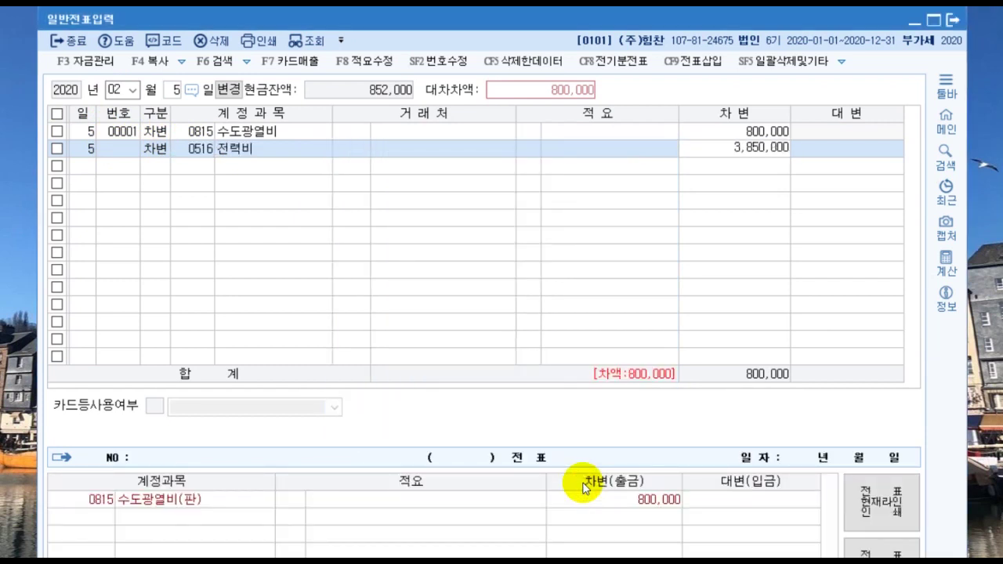
key("Return")
type("4")
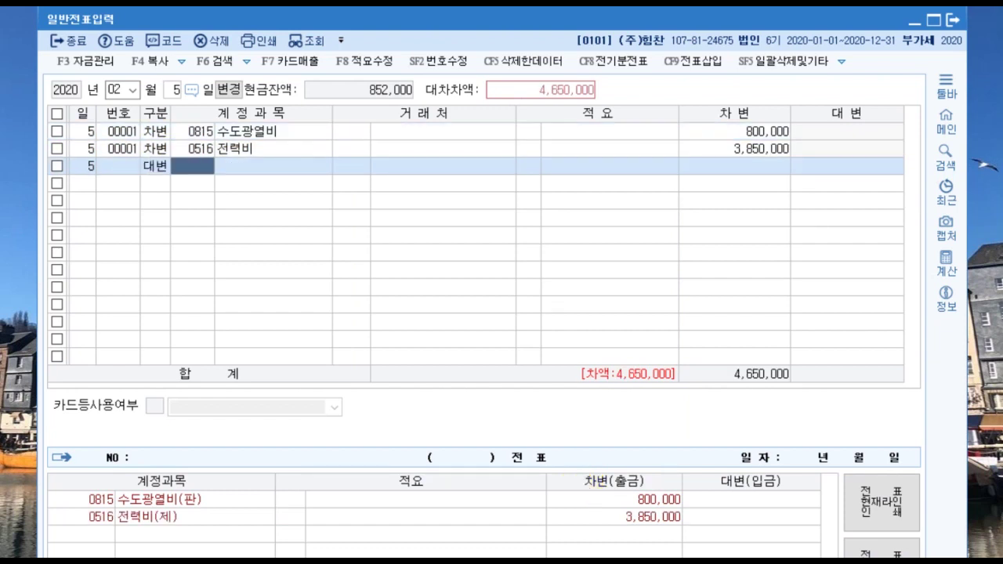
type("103")
key("Return")
key("Return")
key("Return")
key("Return")
key("Return")
key("Return")
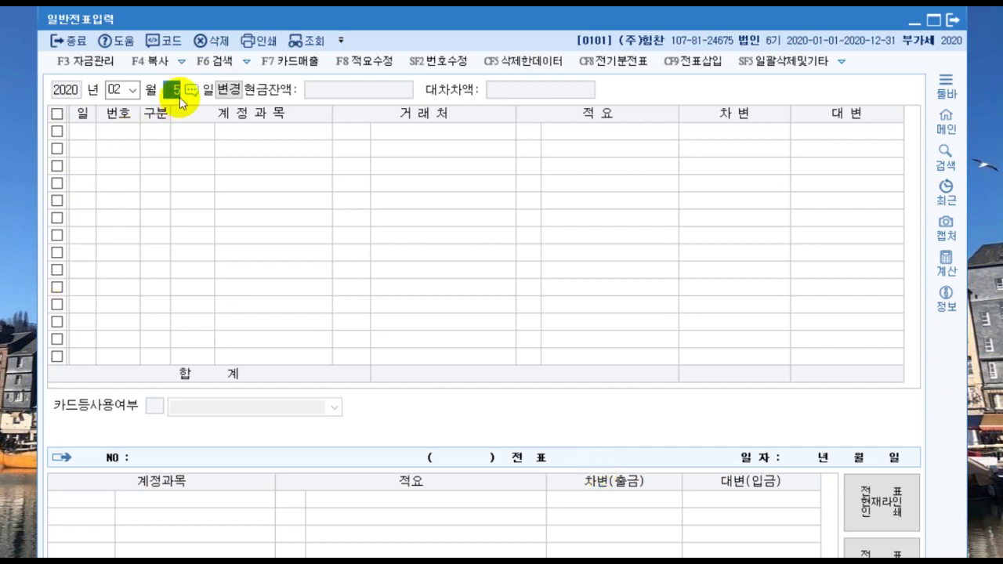
Step: Start a February 10 voucher debiting 0801 급여 8,000,000
type("10")
key("Return")
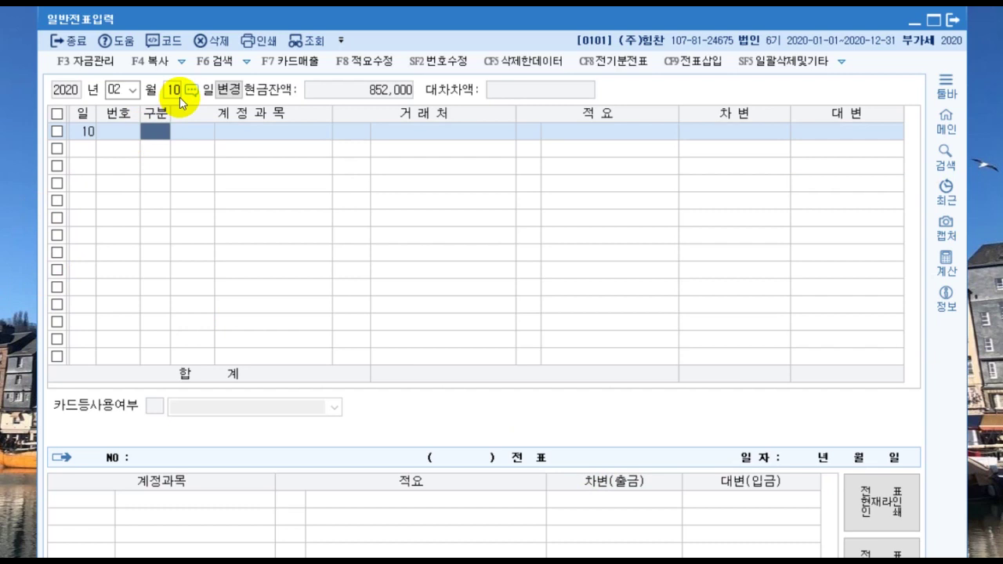
key("3")
key("Return")
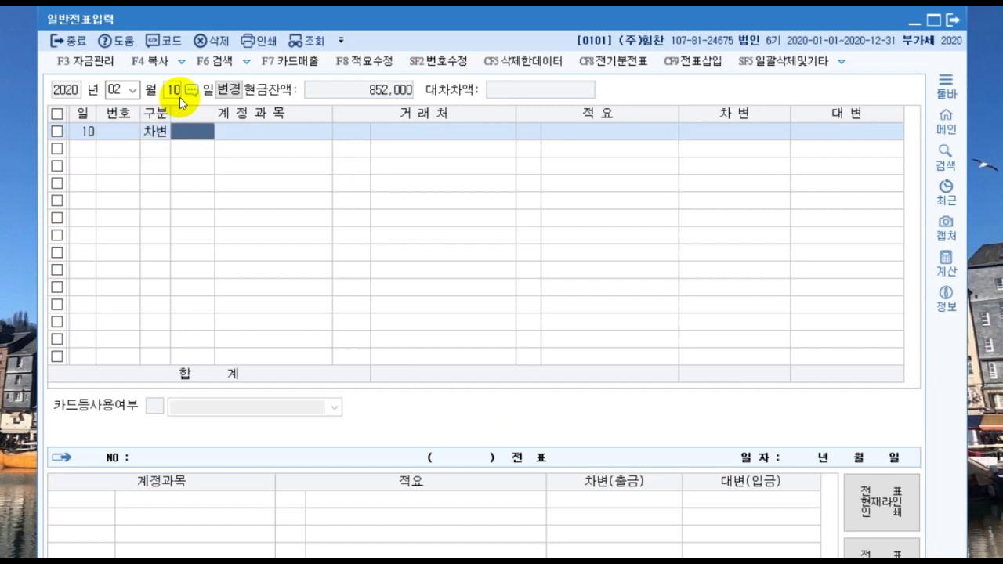
type("급여")
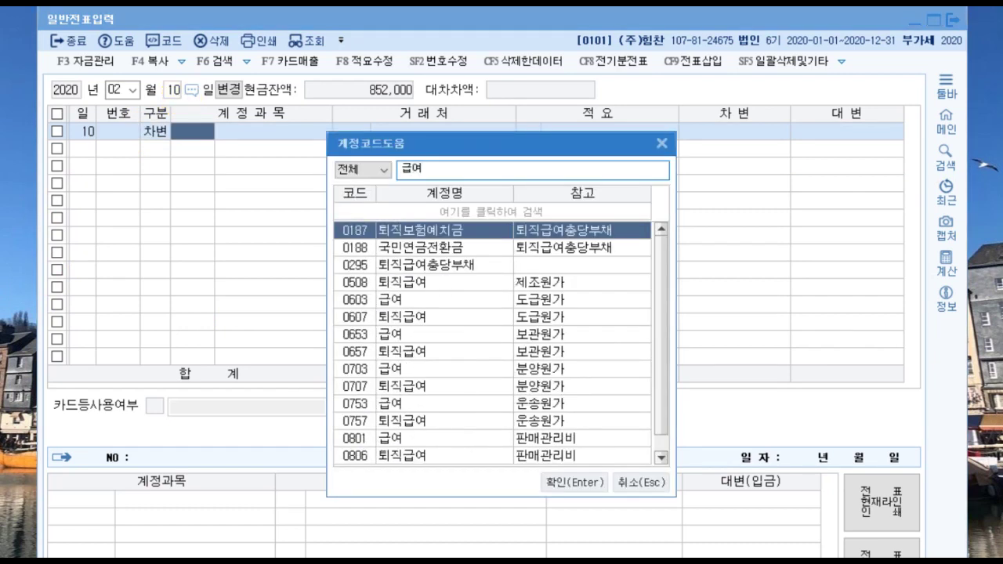
key("Down")
key("Down")
key("Down")
key("Down")
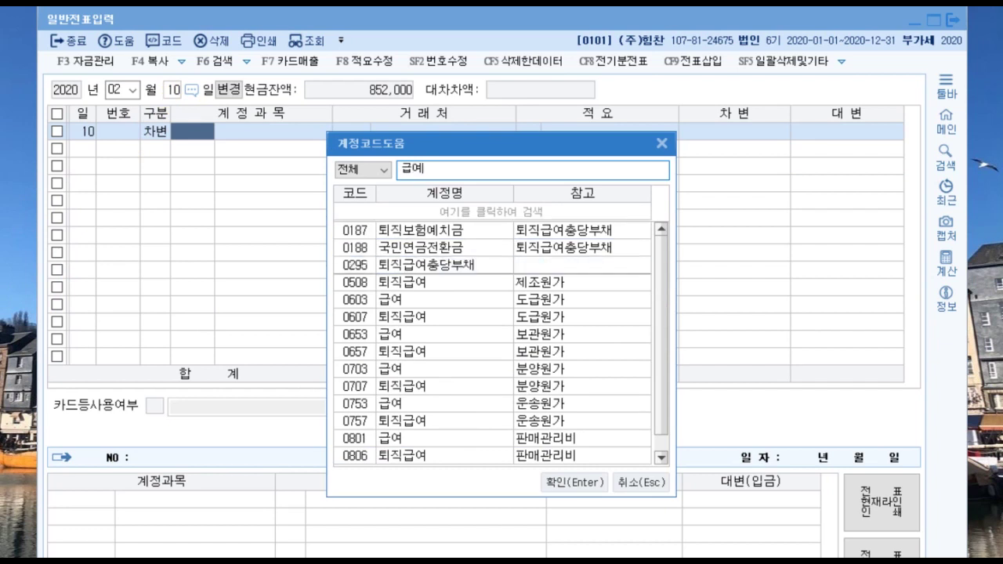
key("Down")
key("Down")
key("Down")
key("Down")
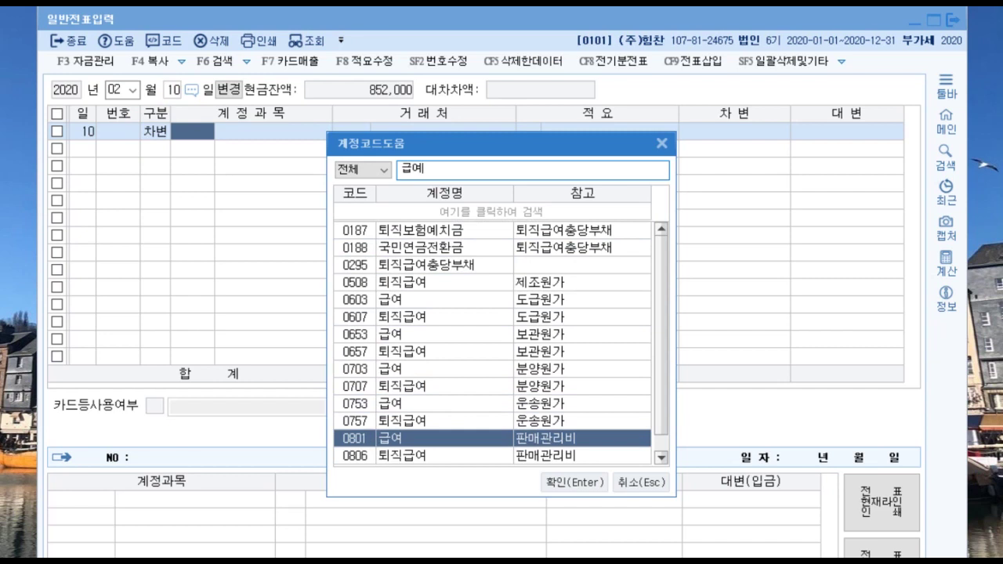
key("Escape")
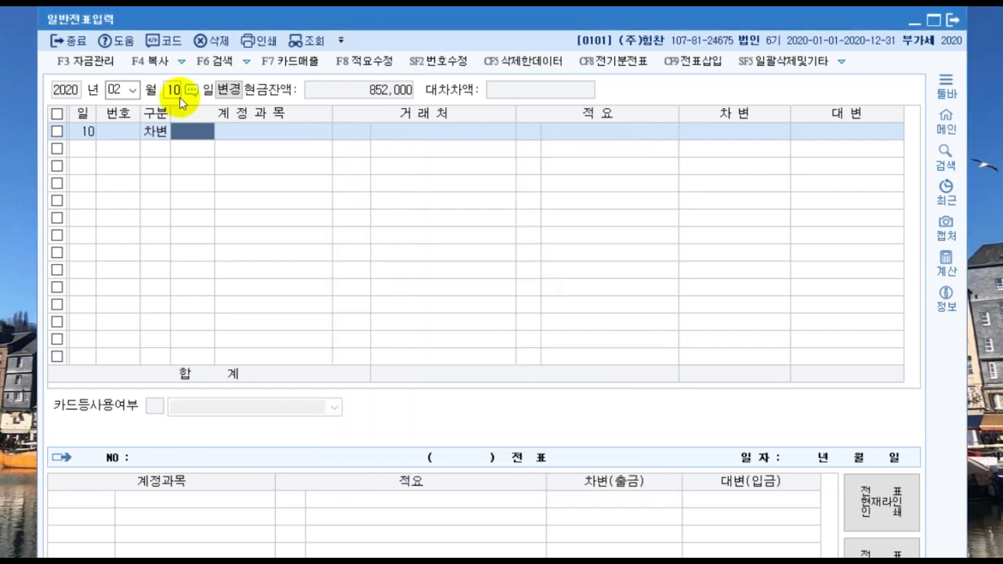
key("Return")
key("Return")
key("Return")
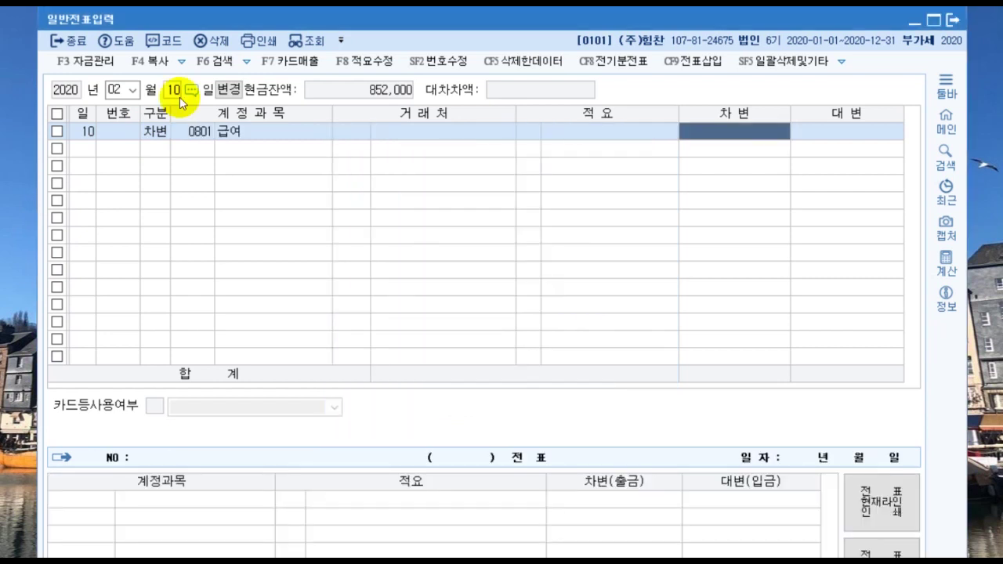
type("8,000,000")
key("Return")
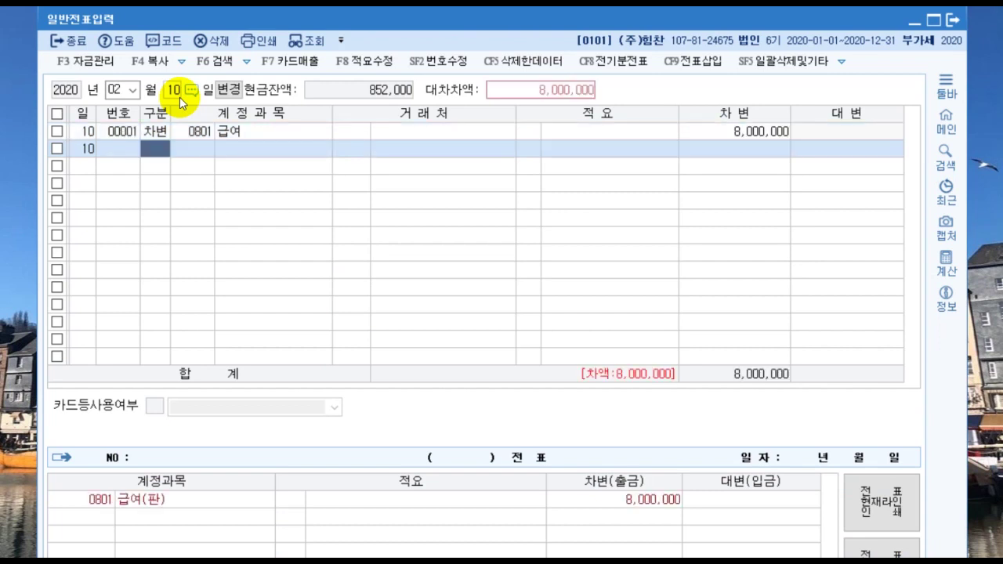
Step: Debit 0504 임금 20,000,000, found via the account-code search
type("3")
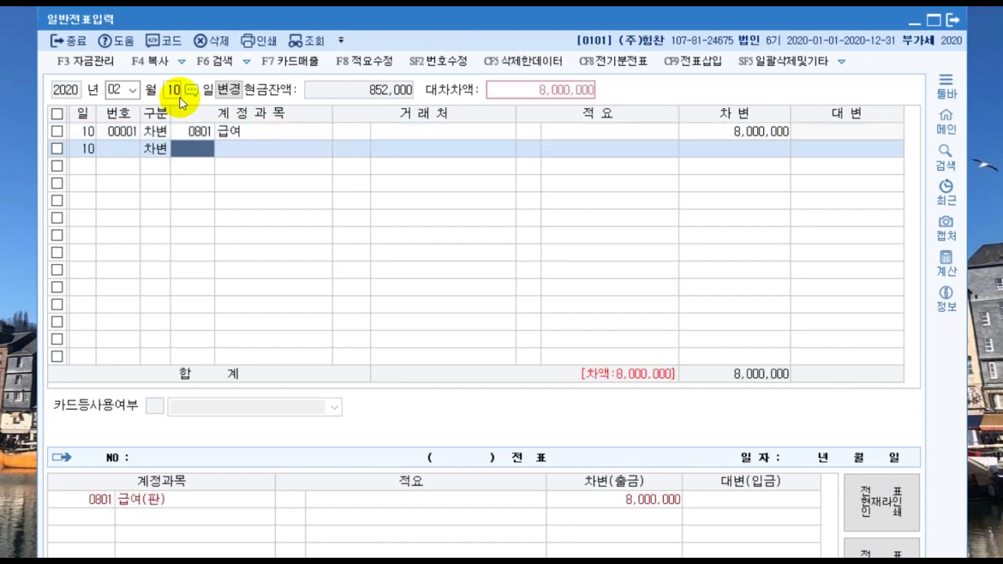
key("F2")
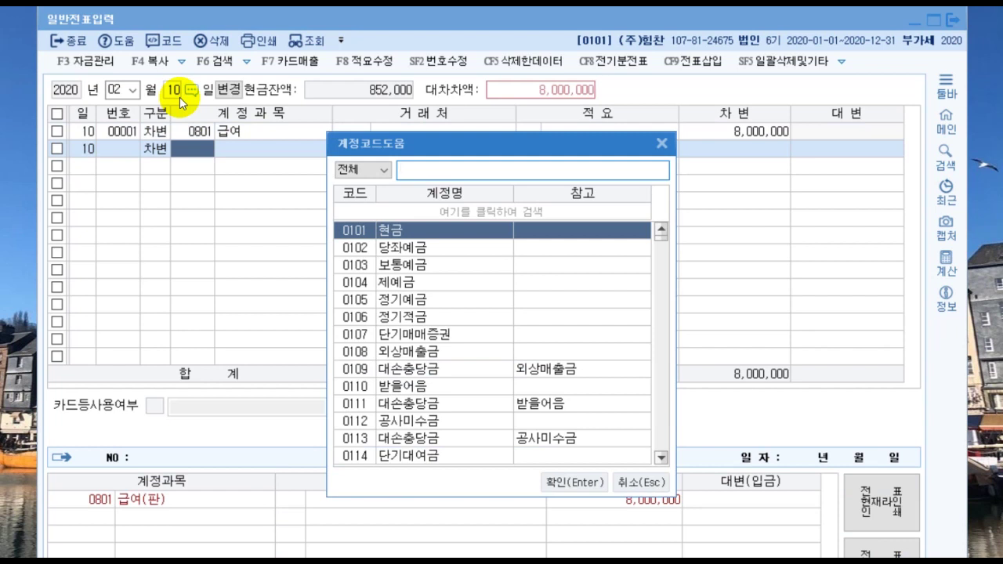
type("급여")
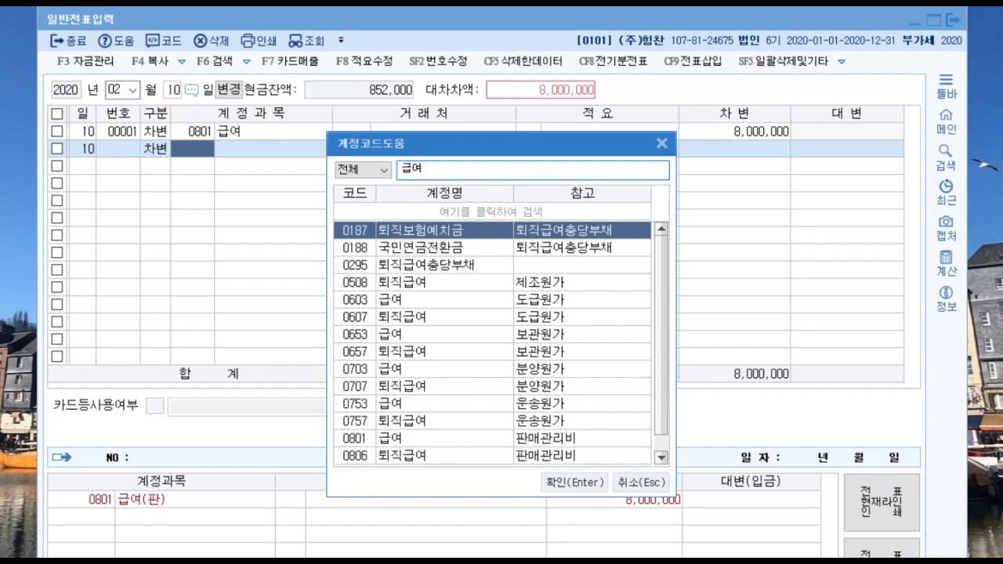
key("Down")
key("Down")
key("Down")
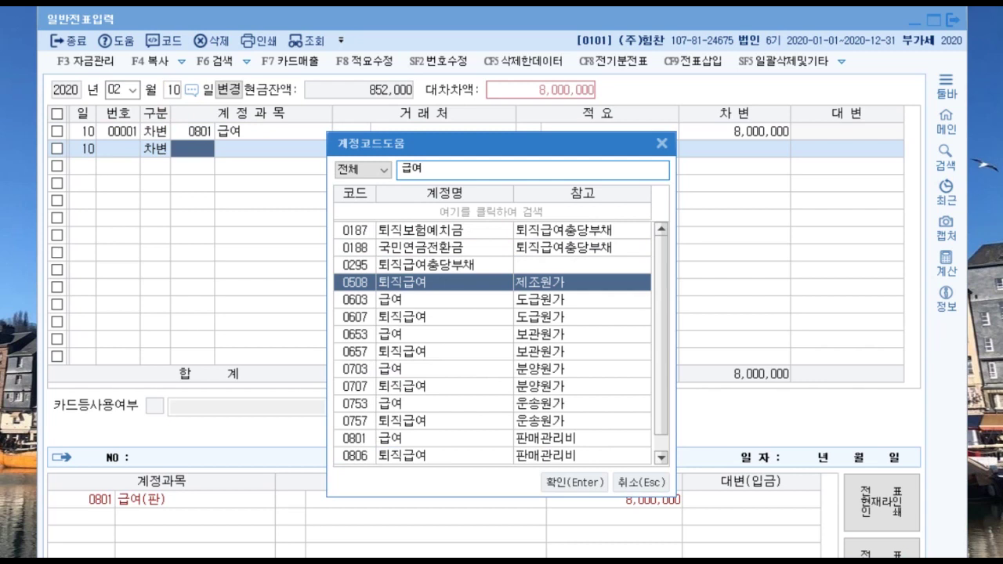
key("BackSpace")
key("BackSpace")
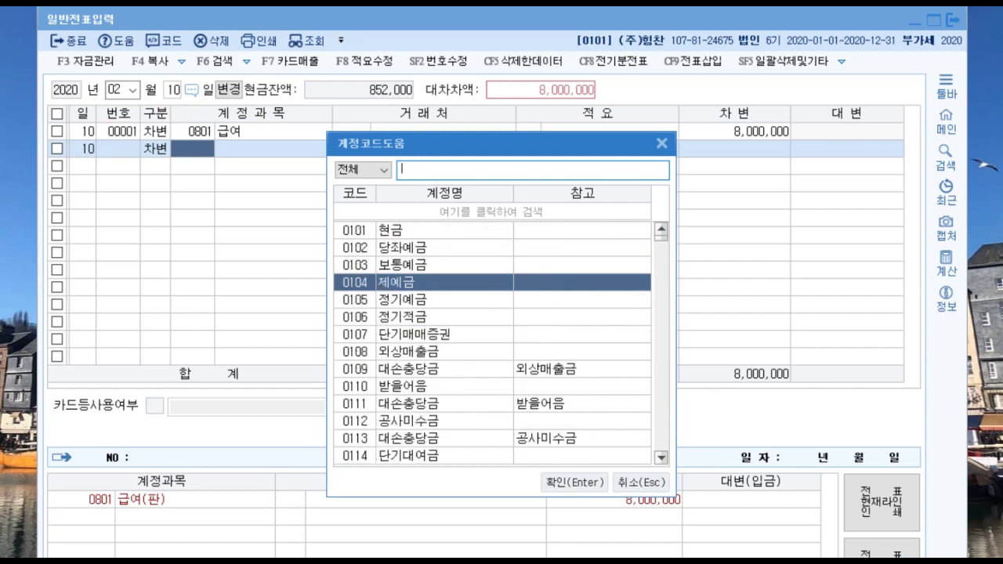
type("임금")
key("Up")
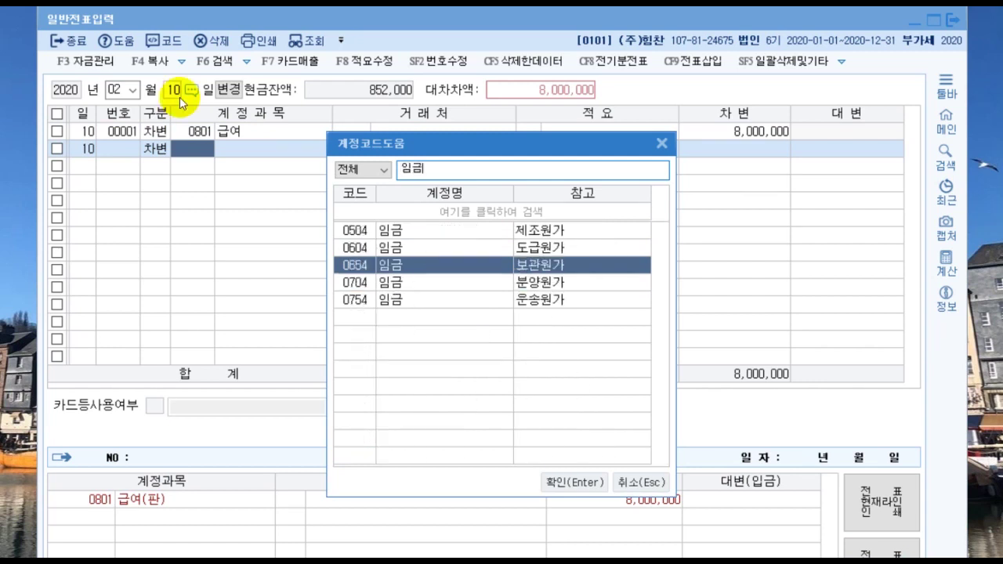
key("Up")
key("Up")
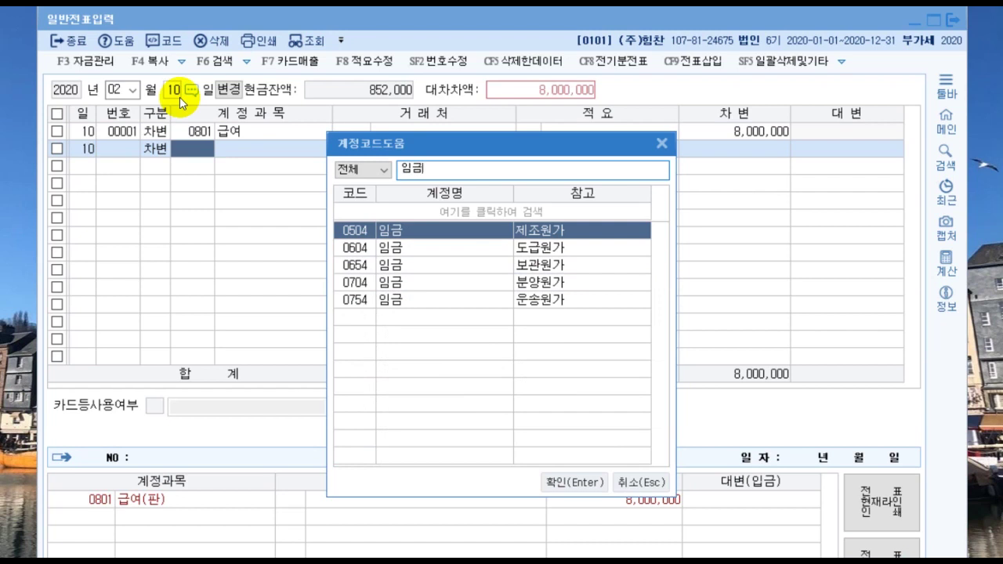
key("Escape")
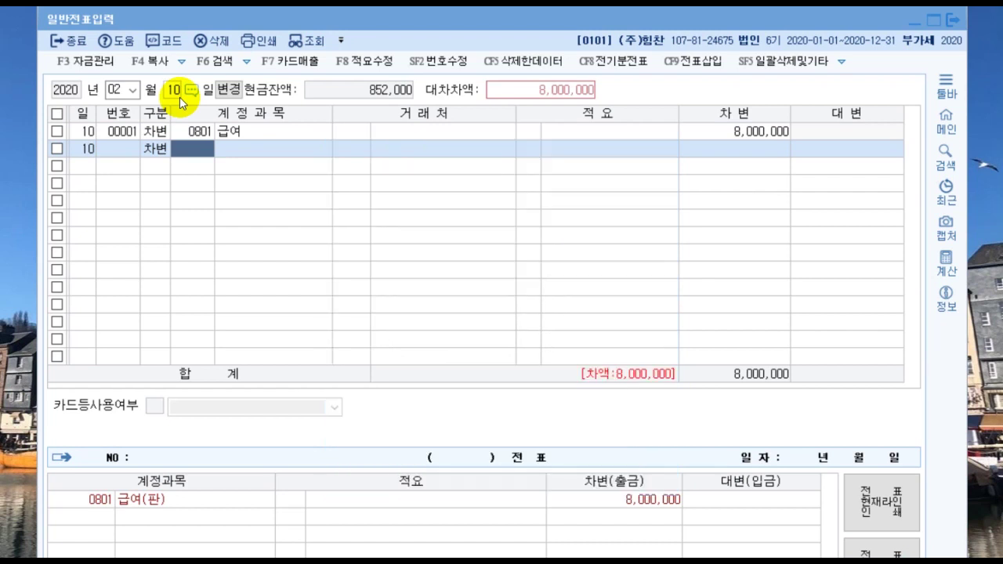
key("Return")
key("Return")
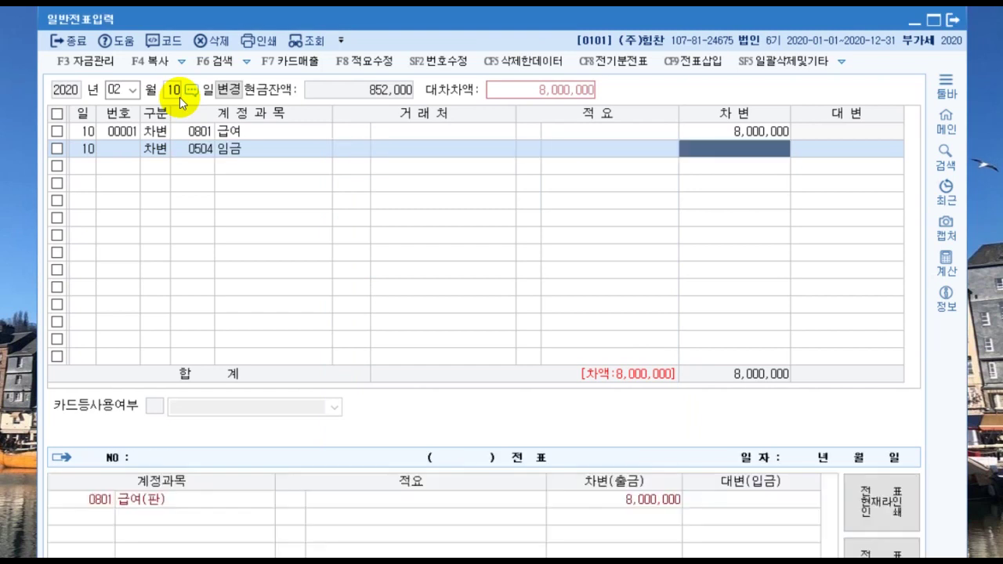
type("20,000,000")
Step: Credit 0254 예수금 1,400,000 and 0103 보통예금 26,600,000
key("Return")
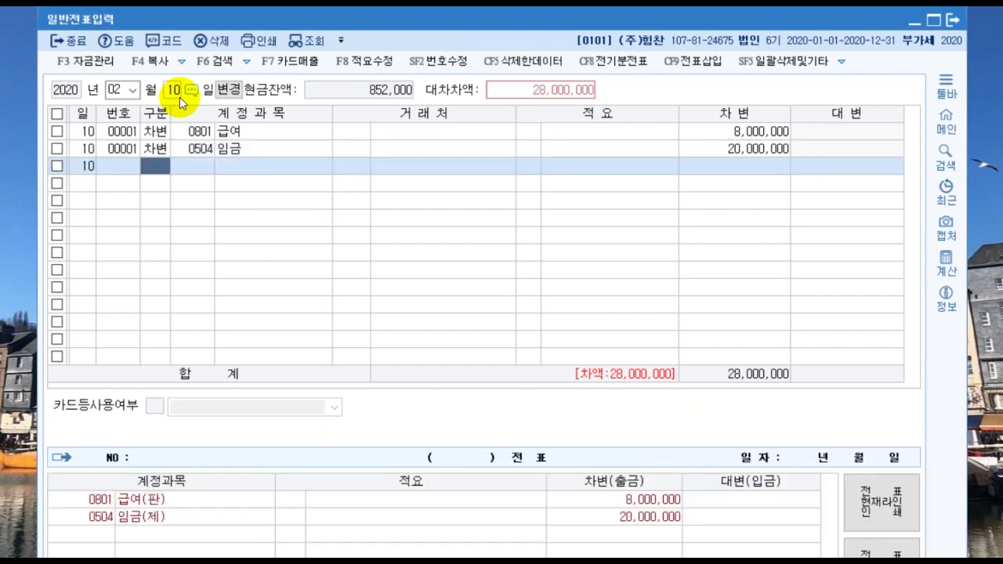
type("4")
key("Return")
type("254")
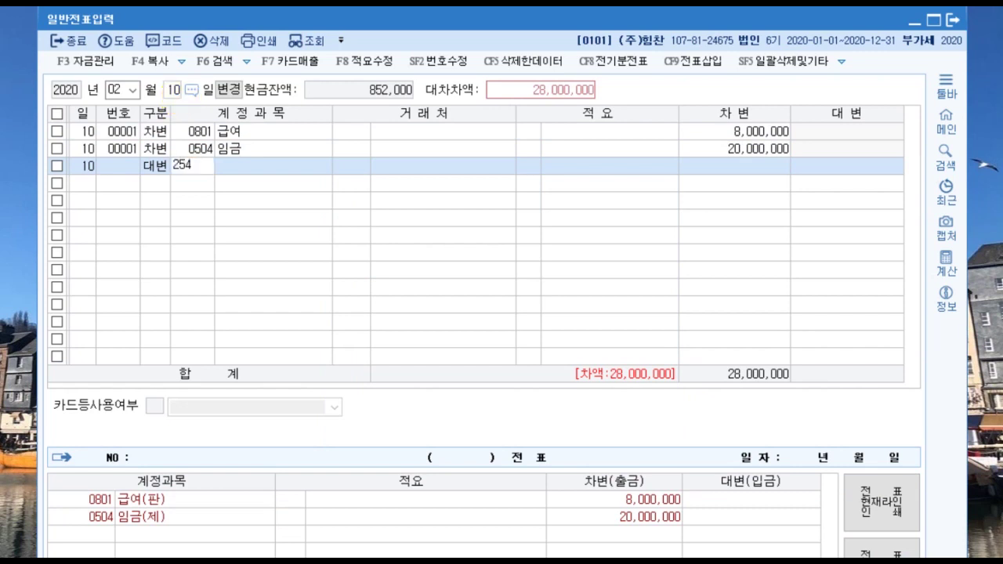
key("Return")
key("Return")
key("Return")
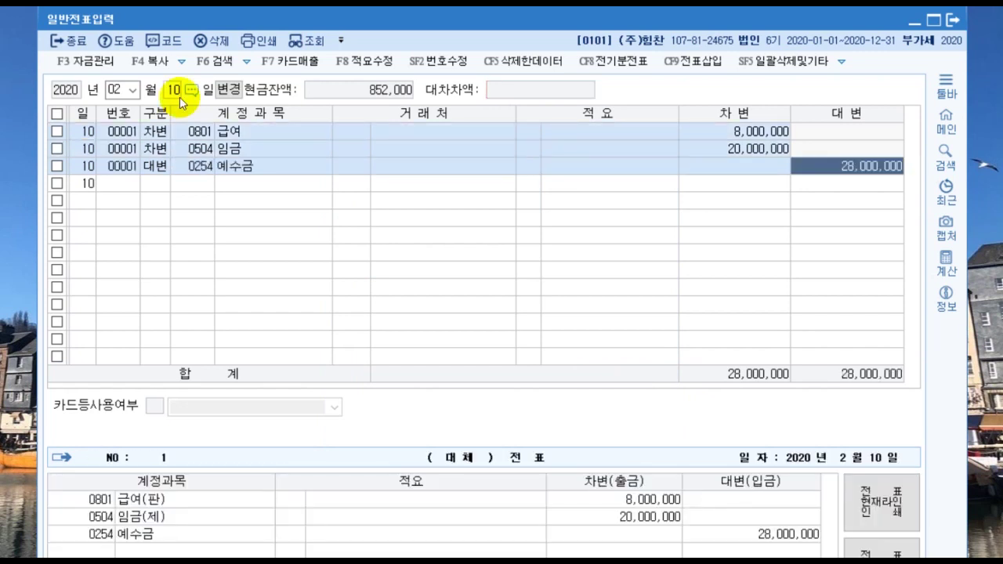
type("1400000")
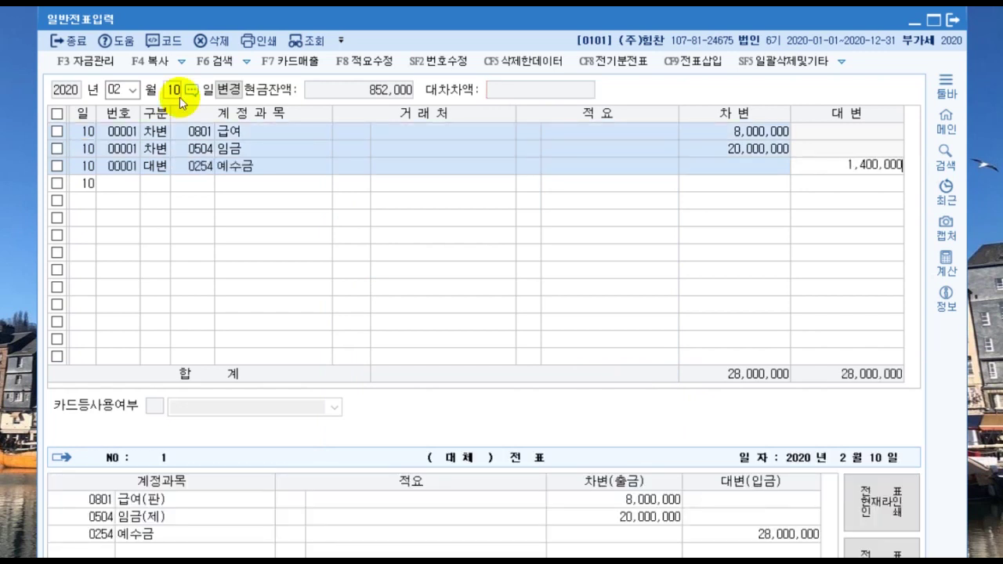
key("Return")
type("4")
key("Return")
type("103")
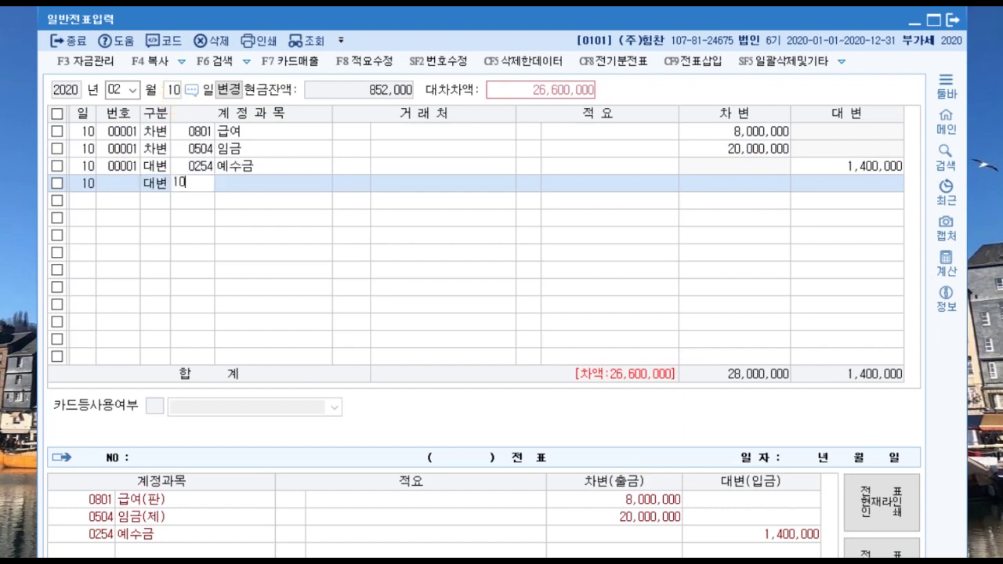
key("Return")
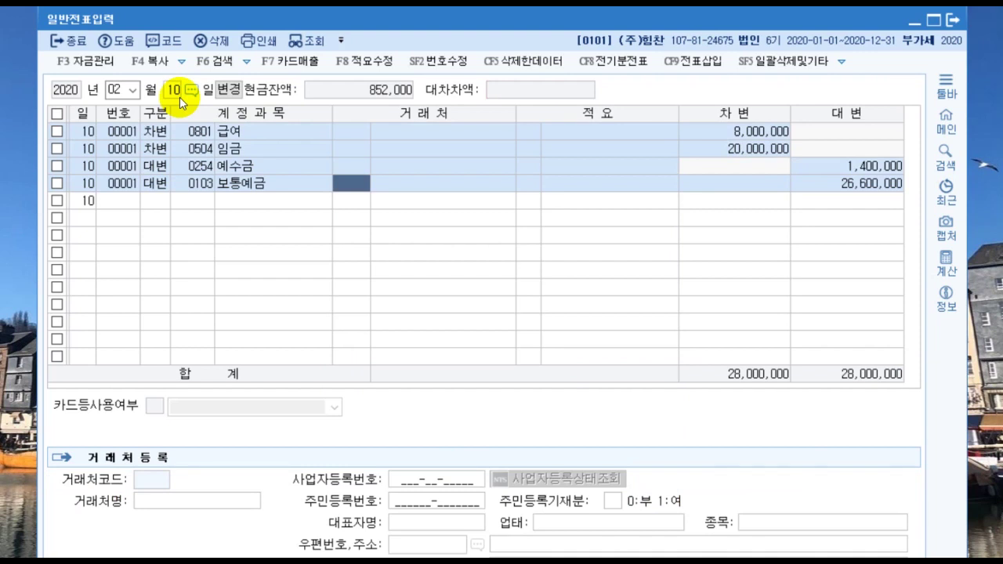
left_click(174, 90)
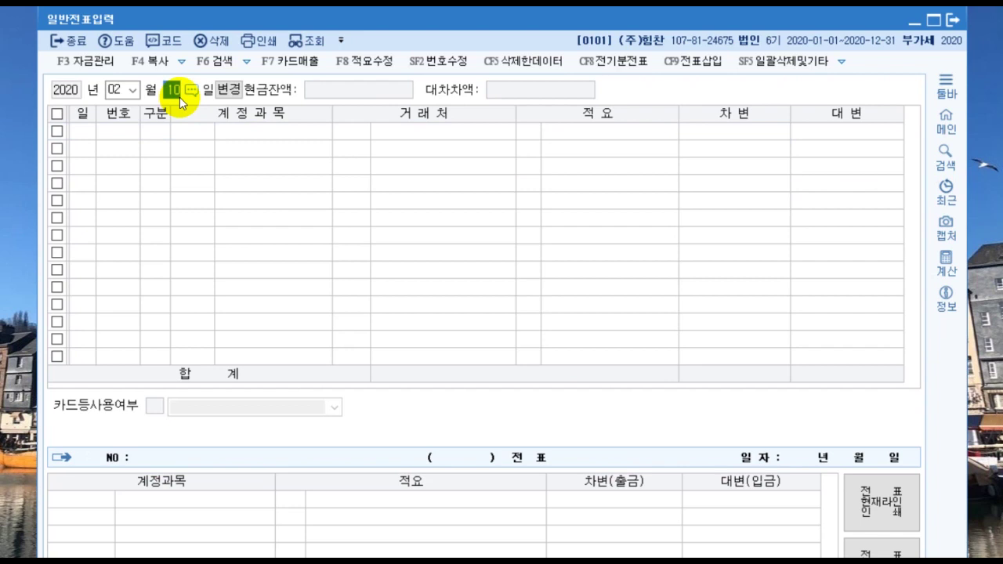
Step: Start a March 13 voucher debiting 0107 단기매매증권 15,000,000
key("shift+Tab")
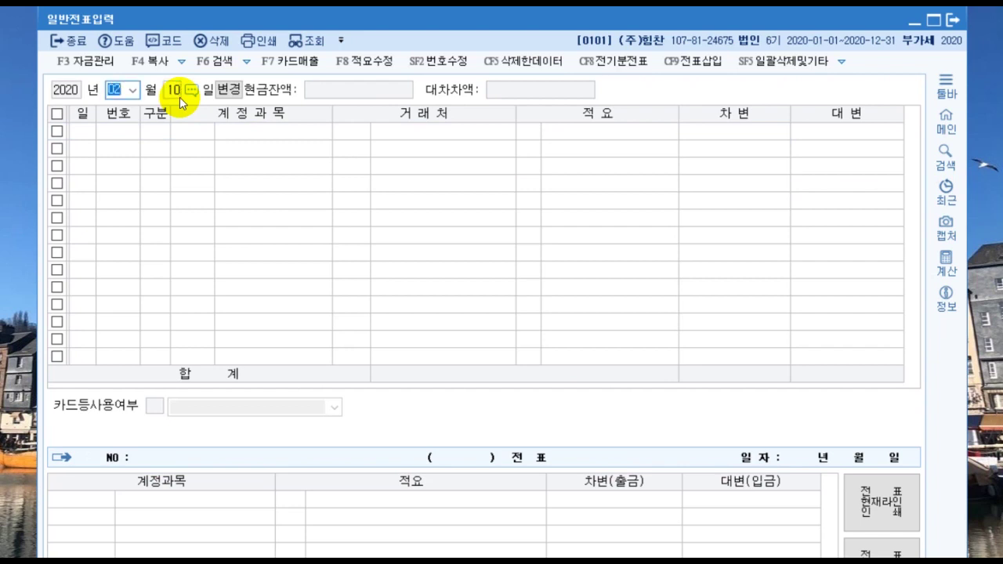
type("031")
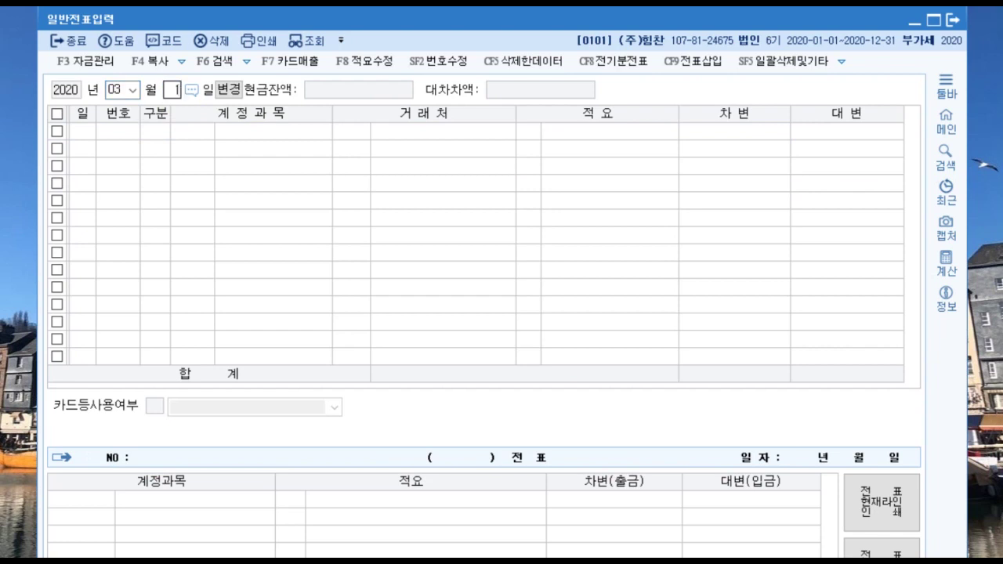
type("3")
key("Return")
type("3")
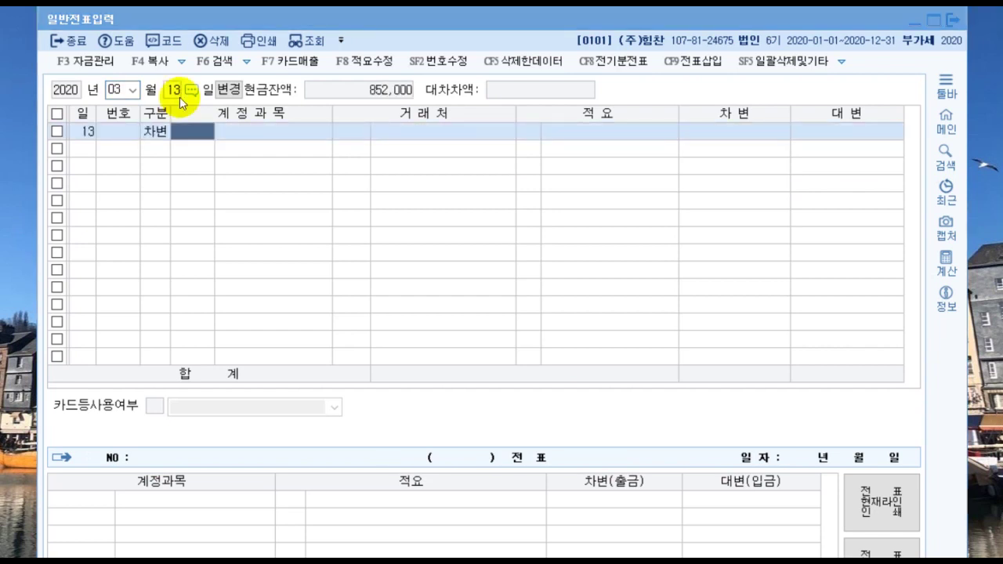
type("단기매")
key("Return")
key("Return")
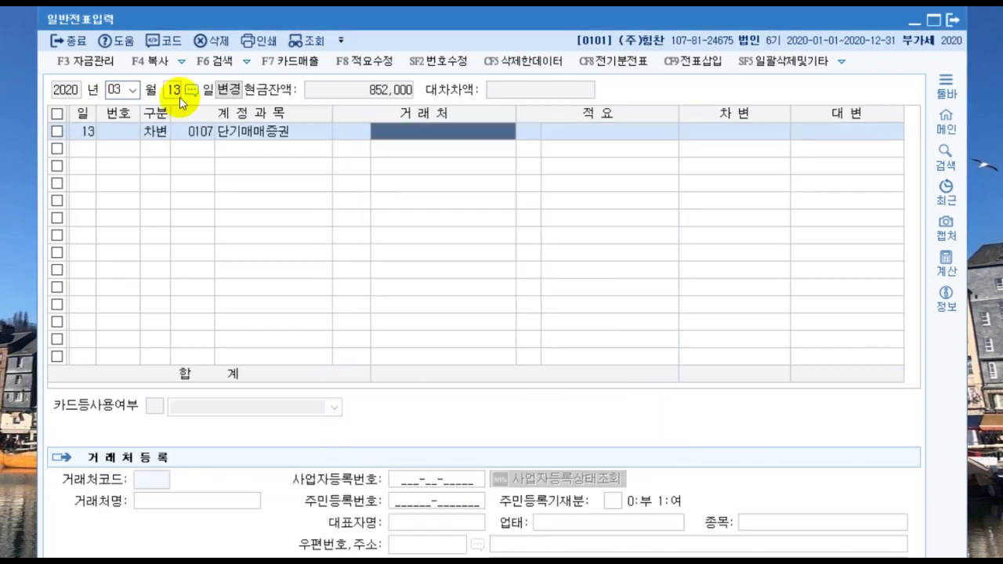
key("Return")
key("Return")
key("Return")
type("15,000,000")
key("Return")
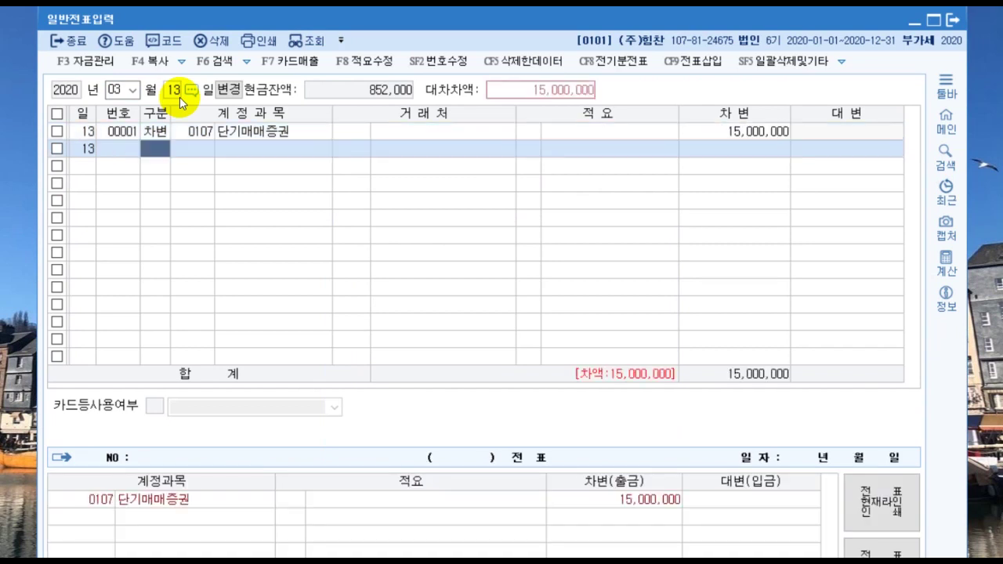
Step: Debit 0984 수수료비용 150,000 for the purchase fees
type("3수수료")
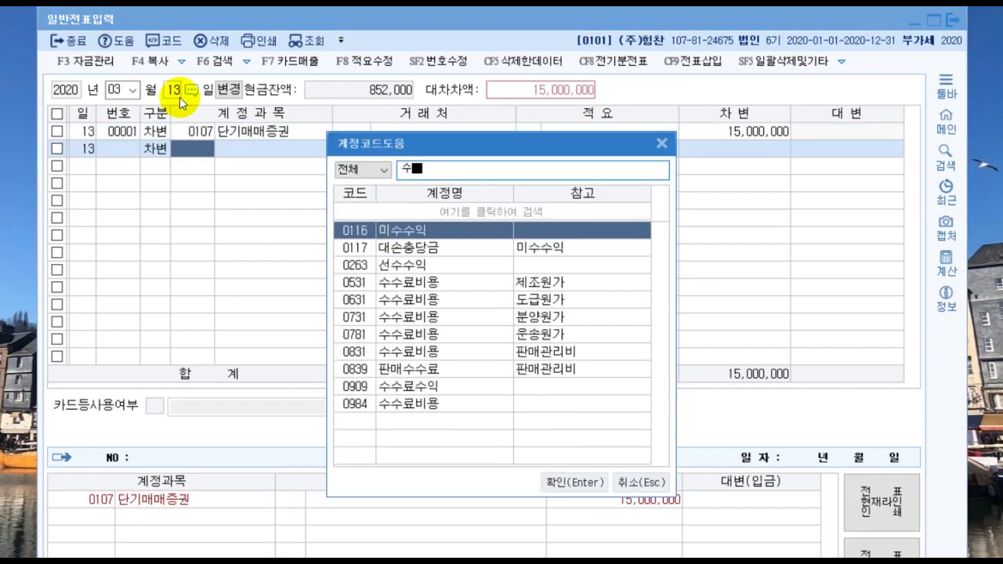
key("Down")
key("Down")
key("Down")
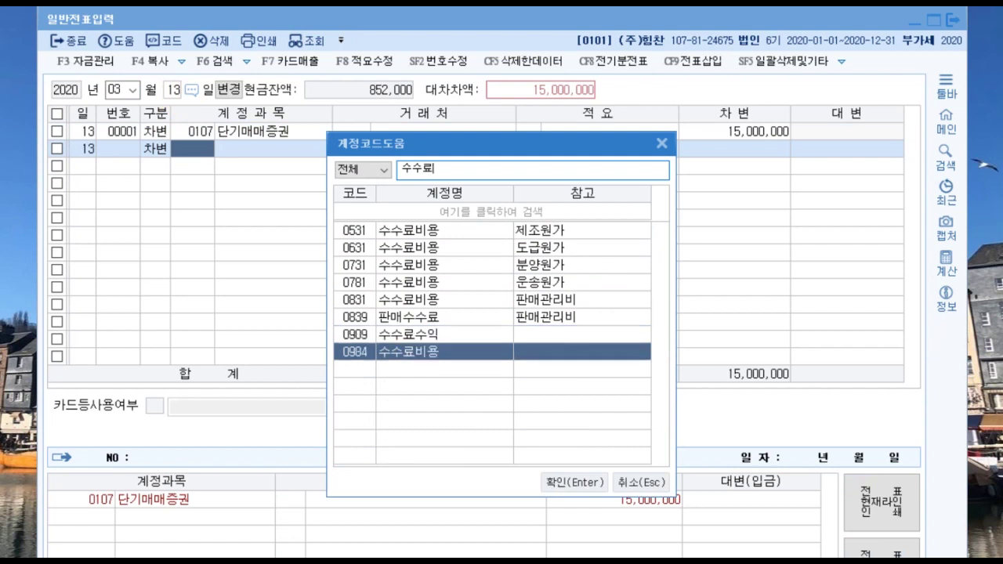
key("Return")
key("Return")
key("Return")
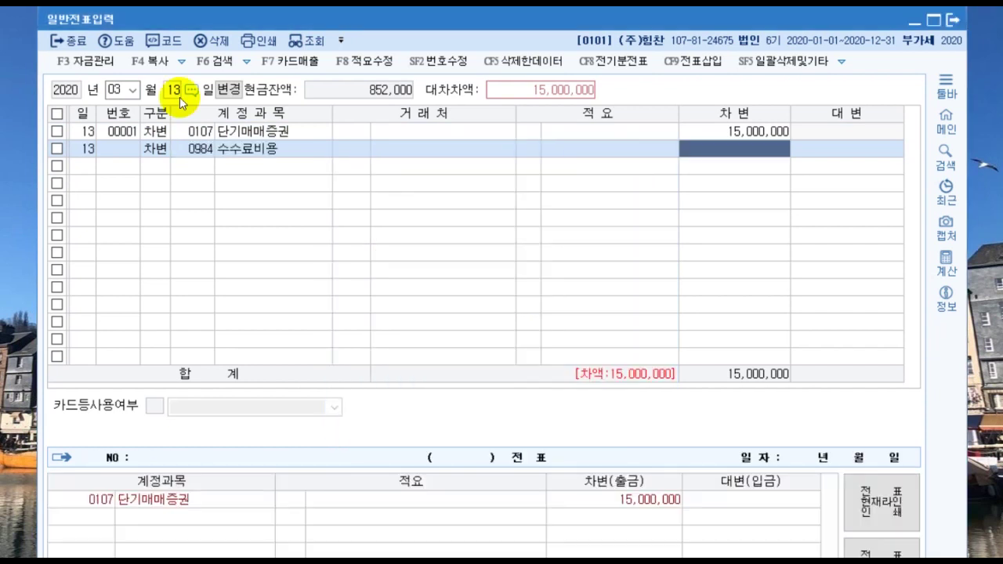
type("150,000")
key("Return")
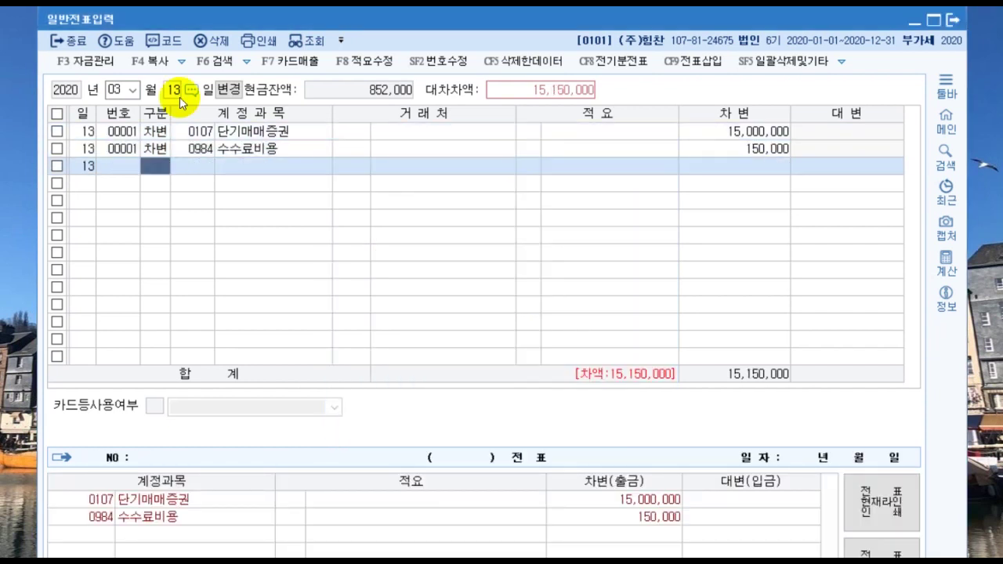
type("4")
Step: Credit 0101 현금 150,000 and 0103 보통예금 15,000,000
key("Return")
type("101")
key("Return")
key("Return")
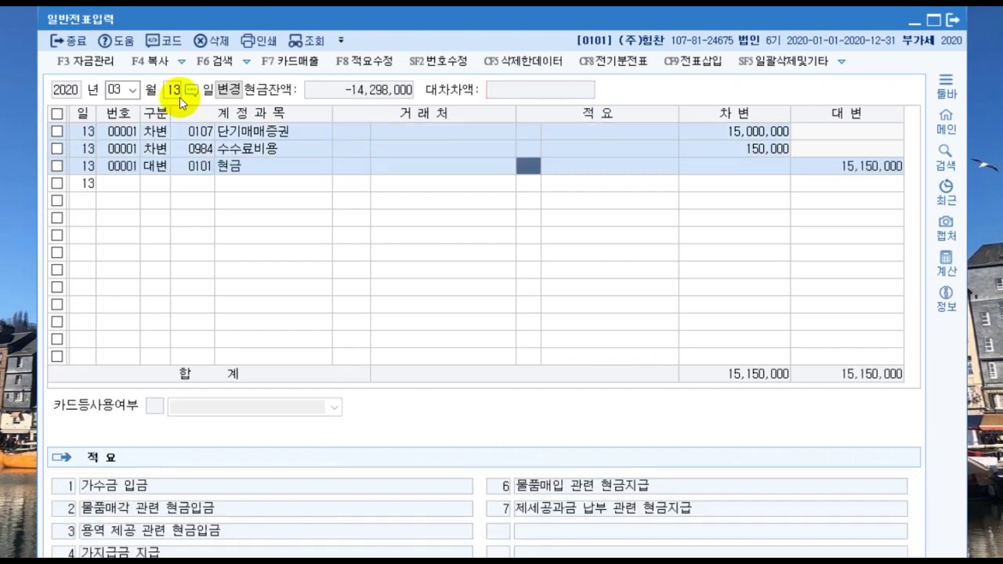
key("Return")
type("150,000")
key("Return")
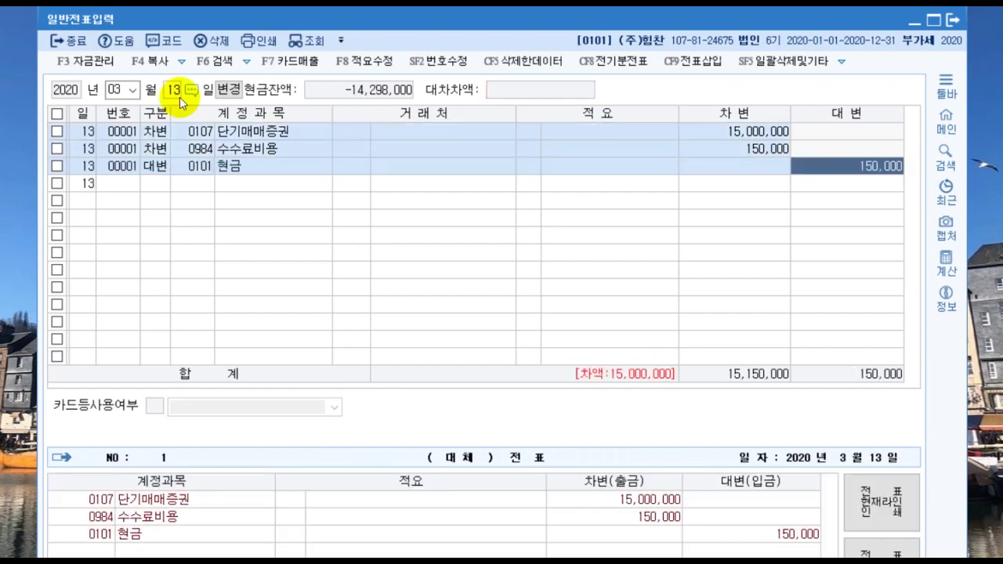
type("103")
key("Return")
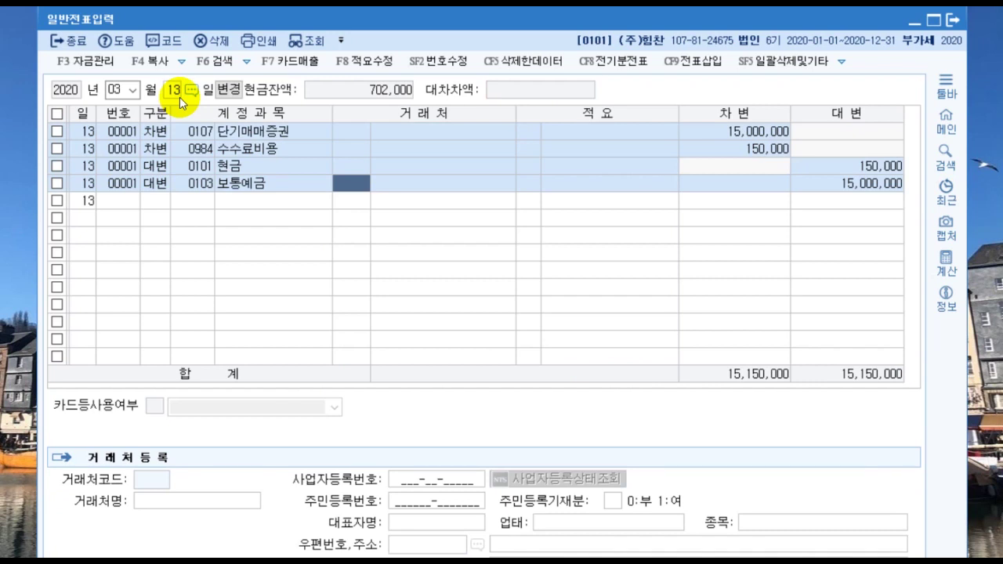
Step: Date the voucher March 15 and debit 0101 현금 5,600,000, correcting the mistyped amount
type("15")
key("Return")
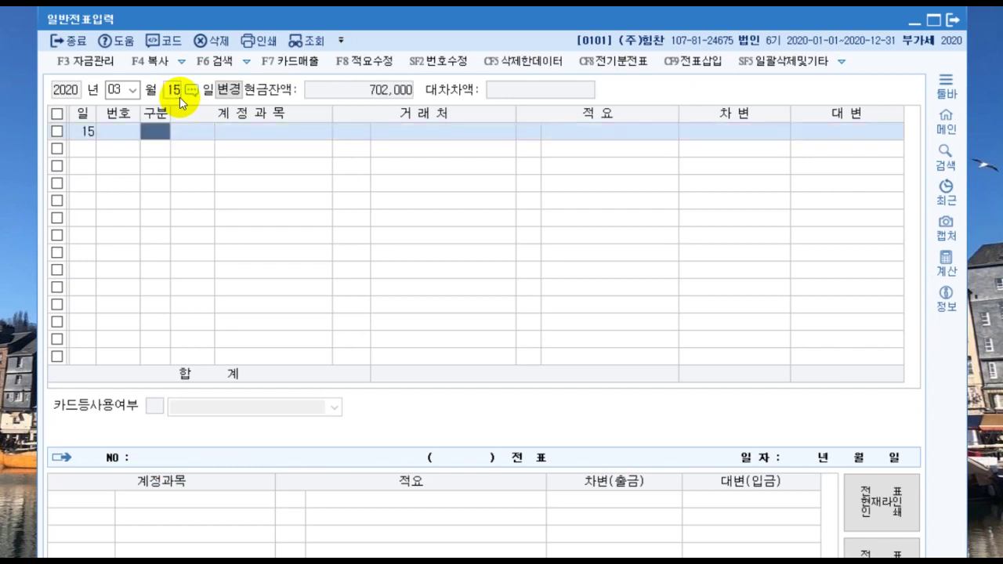
type("3")
key("Return")
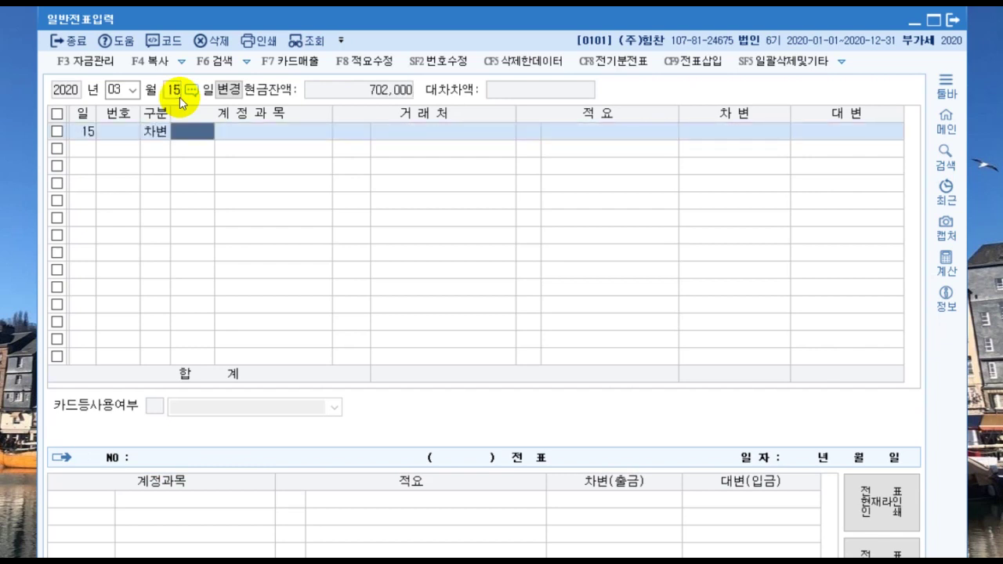
type("101")
key("Return")
key("Return")
key("Return")
key("Return")
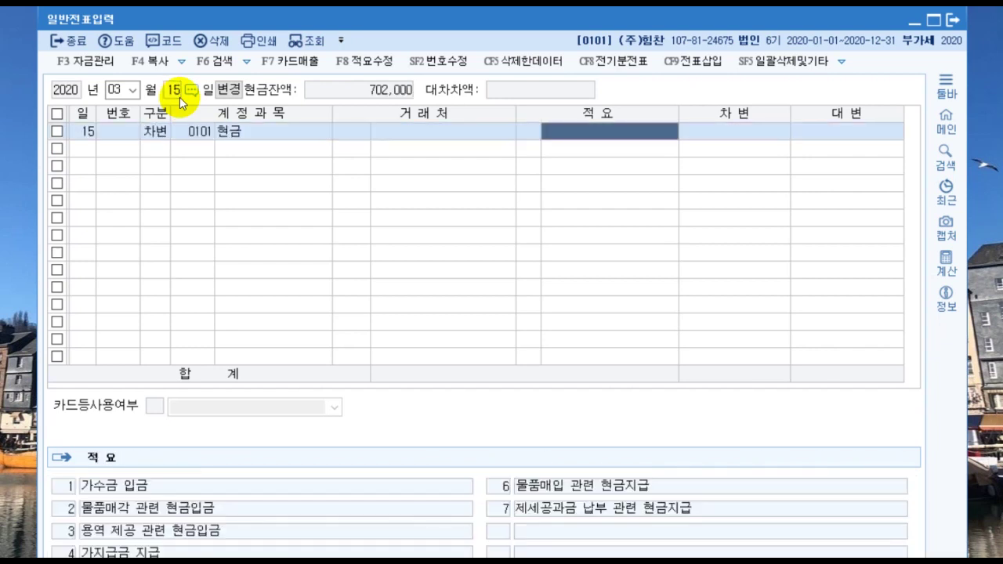
type("56,000,000")
key("Return")
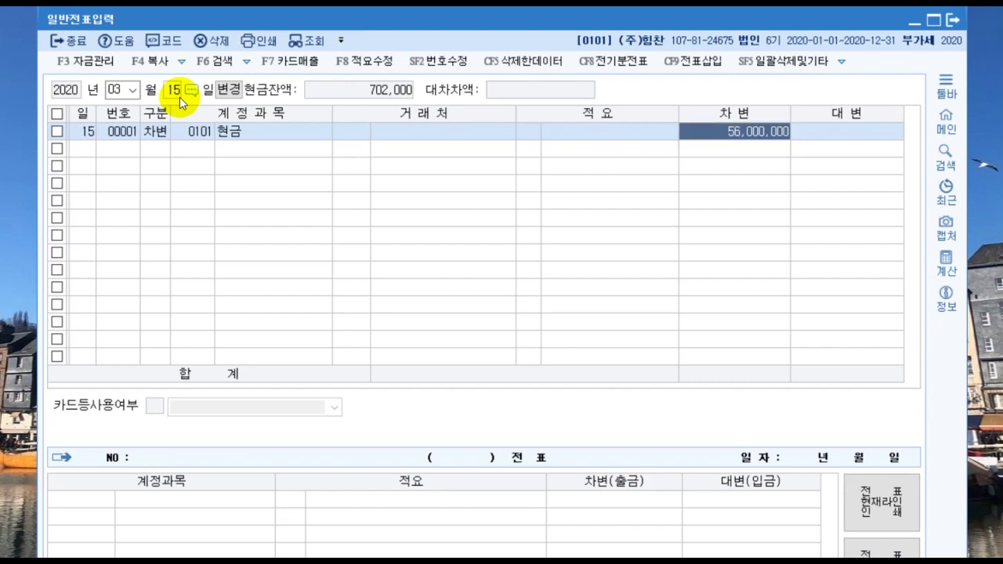
key("Return")
key("Return")
key("Return")
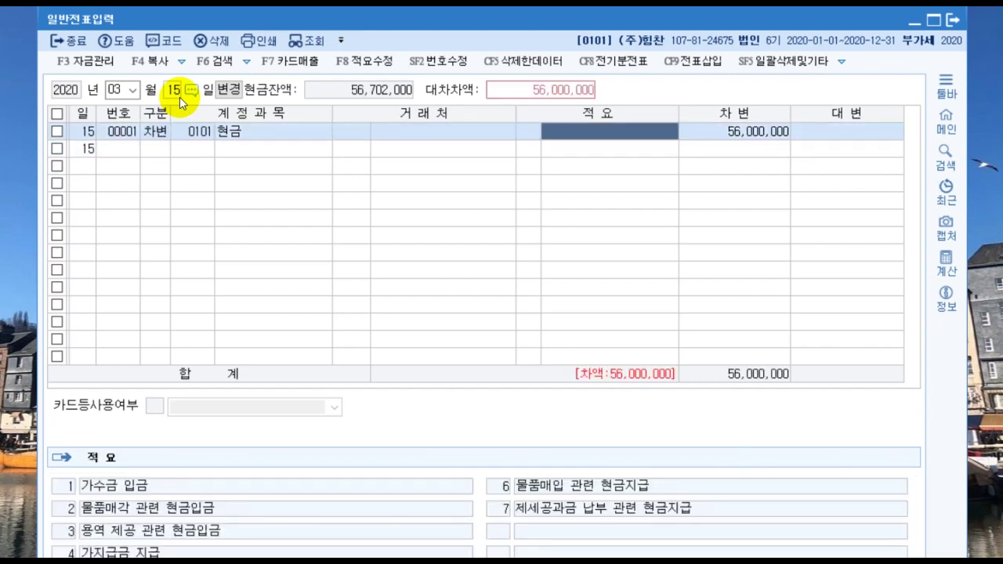
key("Return")
key("BackSpace")
key("Return")
Step: Credit 0179 장기대여금 5,600,000 with partner (주)현지 to complete the voucher
type("4")
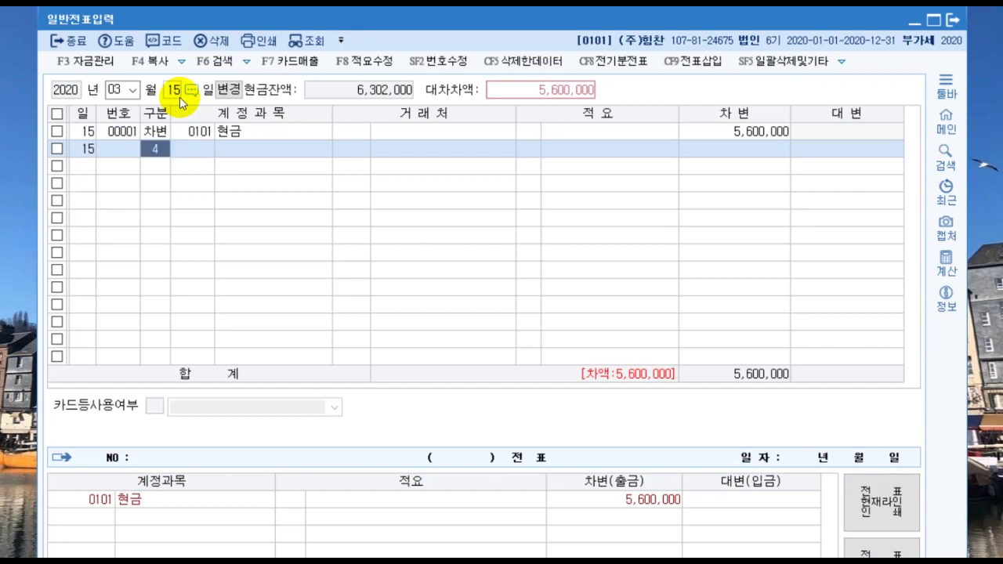
key("Return")
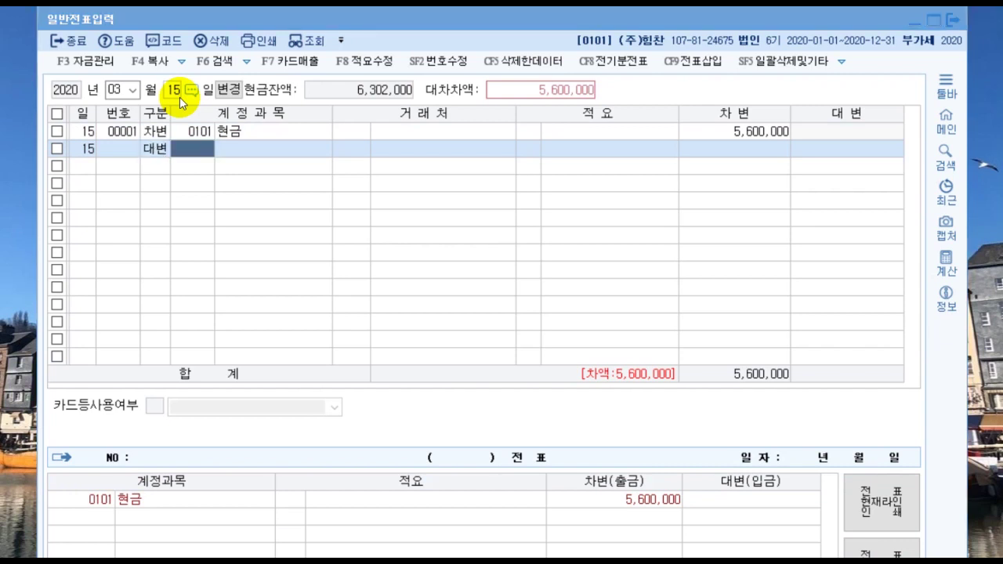
type("장기대")
key("Return")
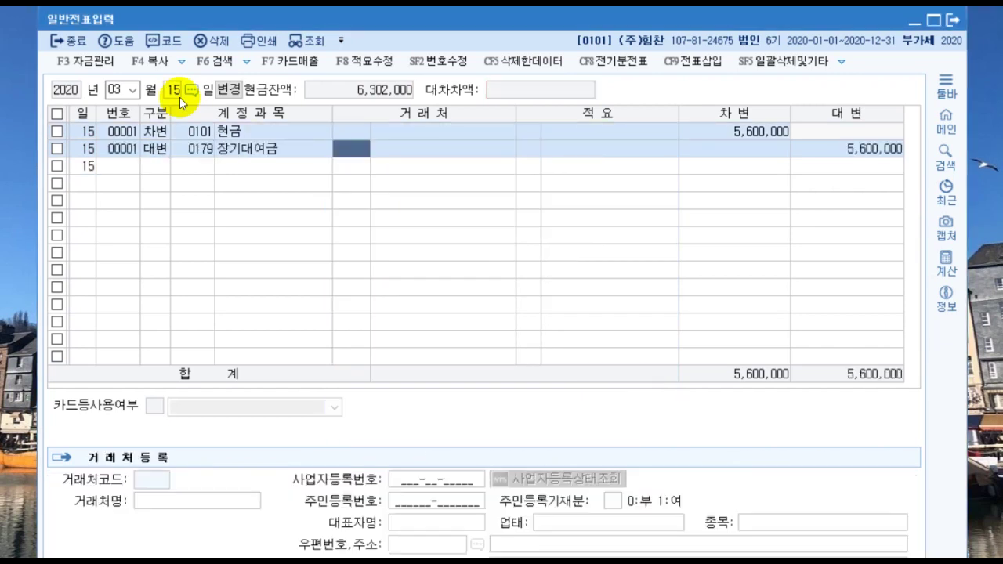
type("현지")
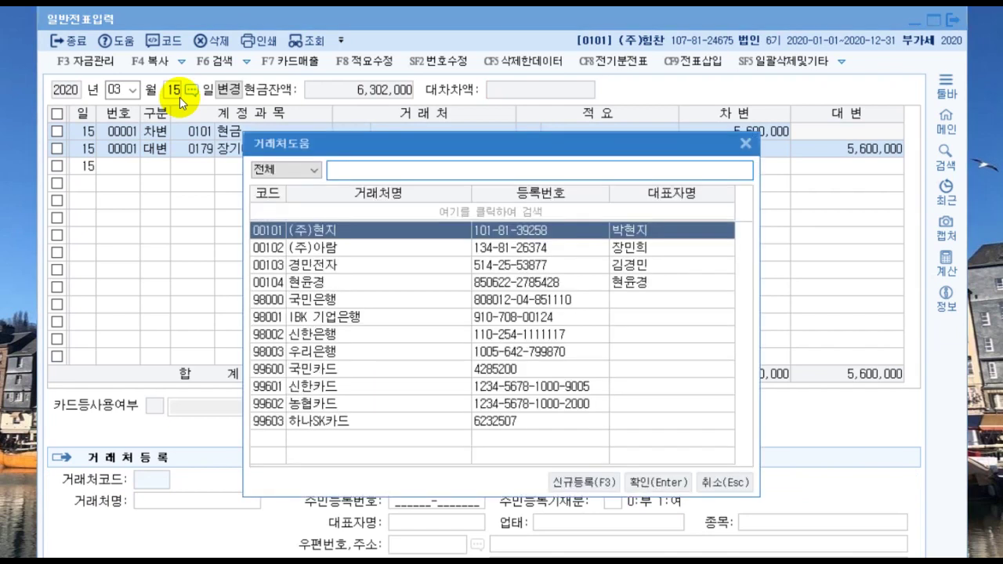
key("Return")
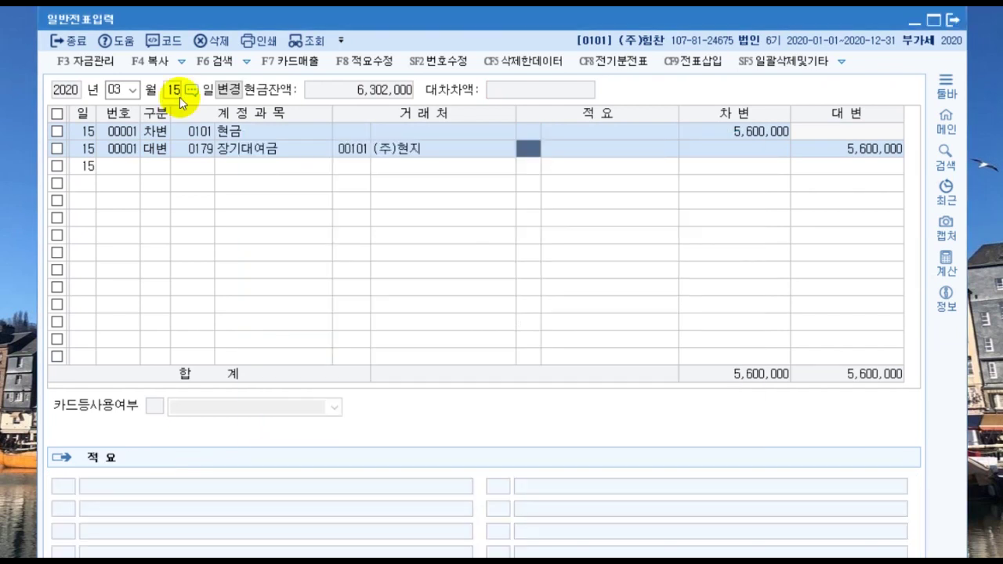
key("Return")
key("Return")
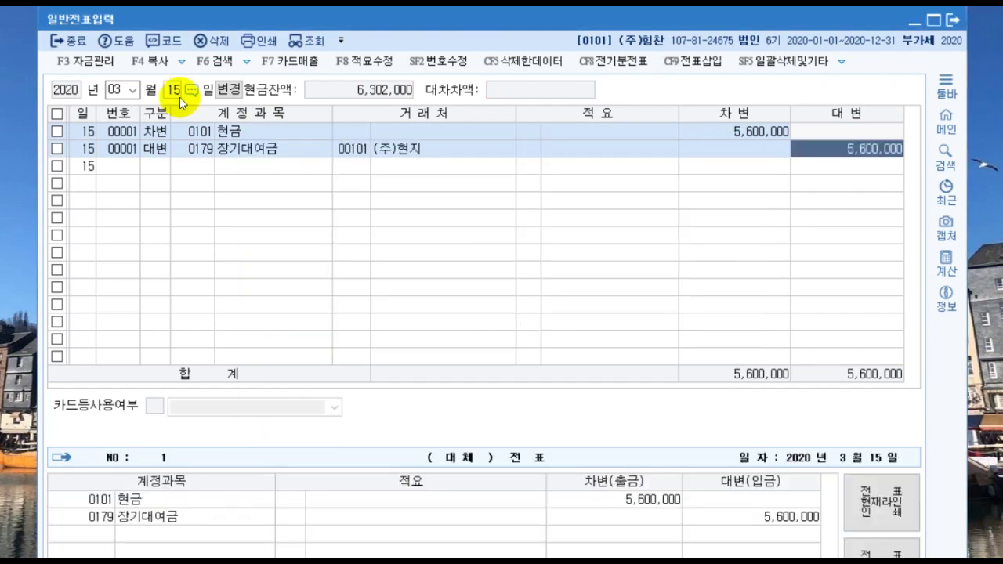
key("Return")
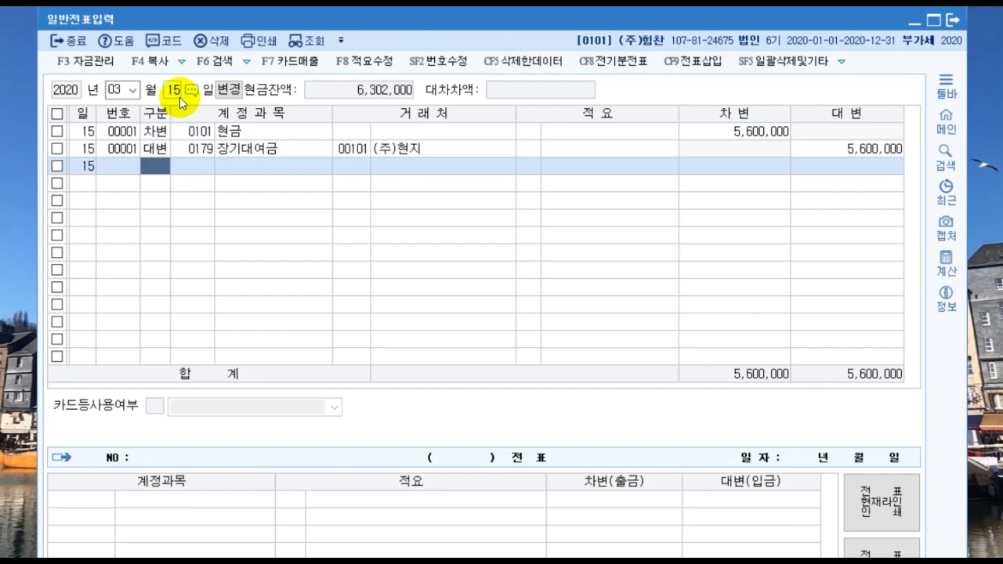
key("Escape")
key("Escape")
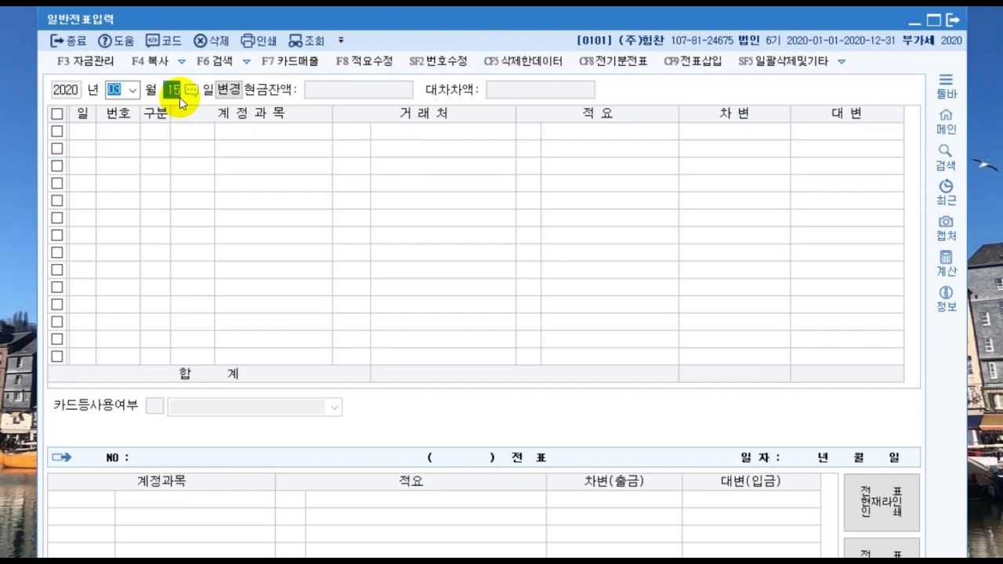
Step: Date the voucher April 18 and debit 0821 보험료 800,000
type("0418")
key("Return")
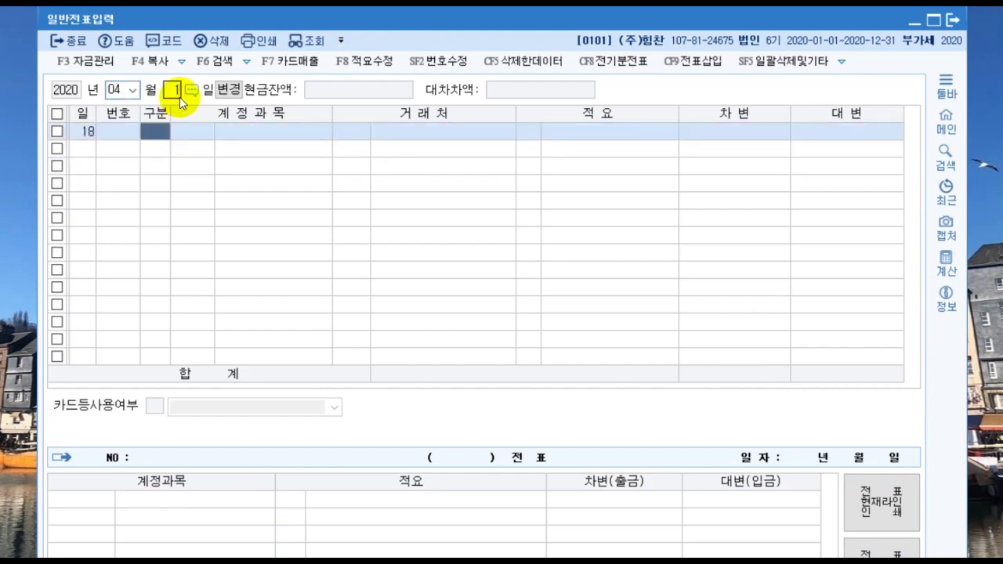
type("3")
key("Return")
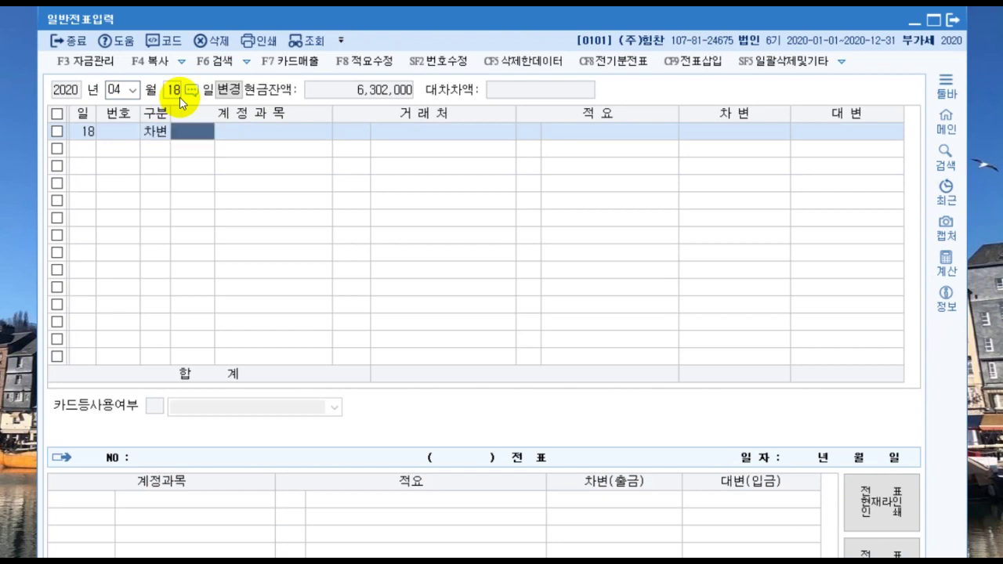
type("보험료")
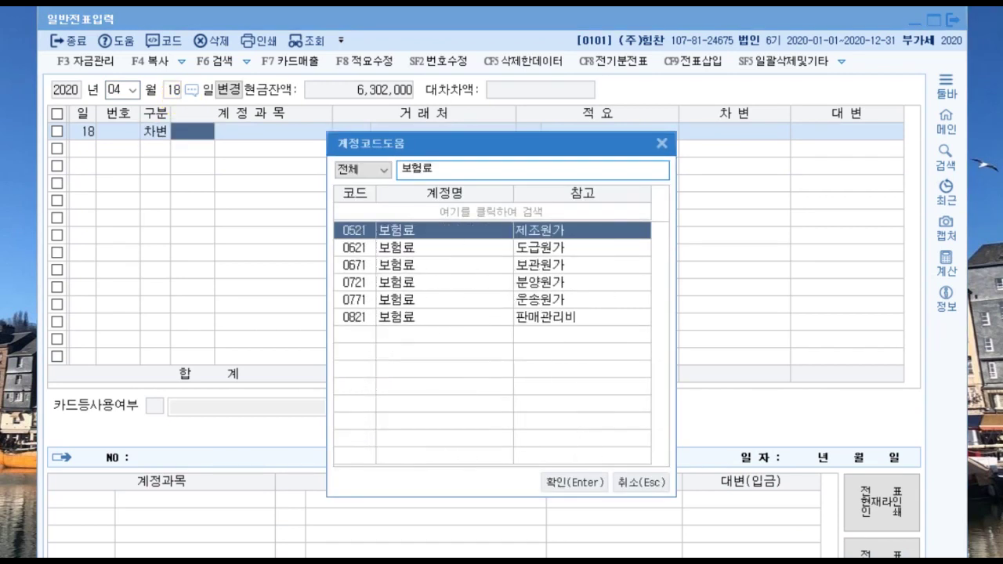
key("Down")
key("Down")
key("Down")
key("Down")
key("Down")
key("Return")
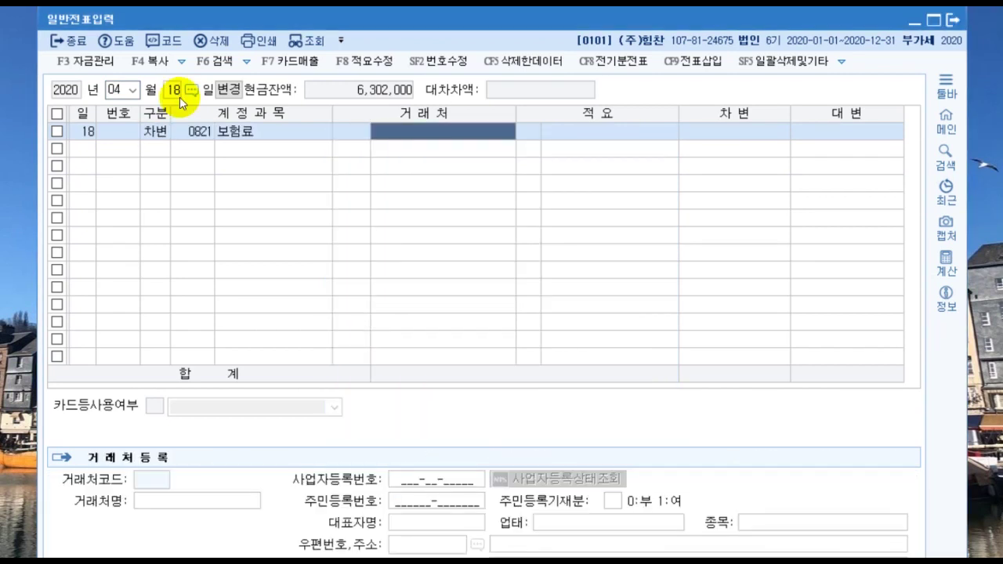
key("Return")
key("Return")
type("800,000")
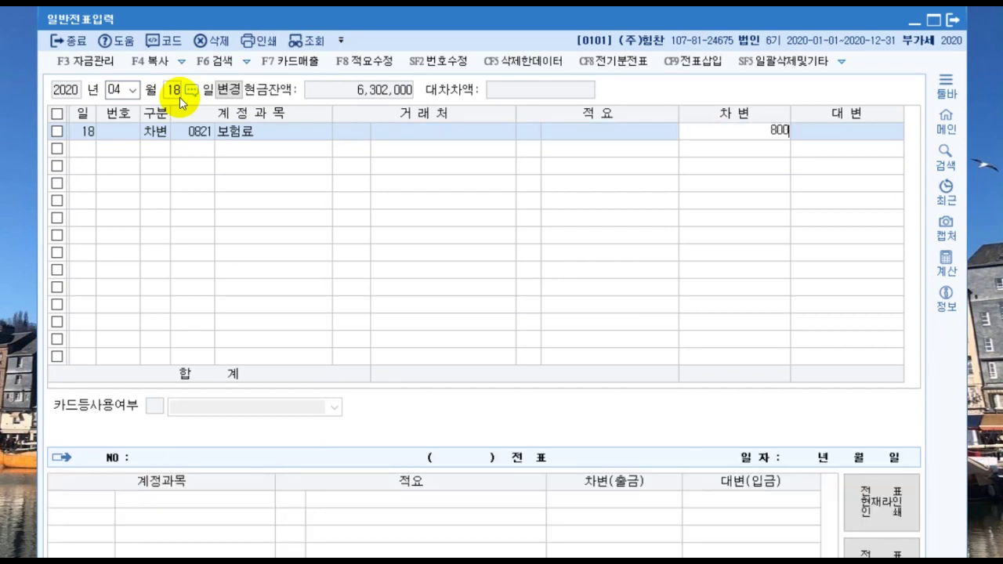
key("Return")
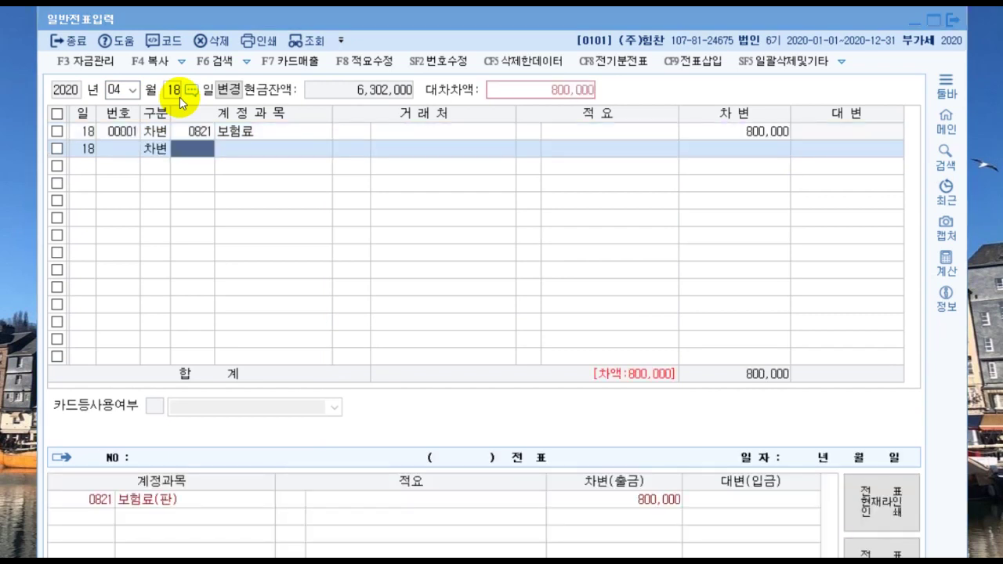
Step: Add a second debit of 3,000,000 to 0521 보험료
key("F2")
type("보험료")
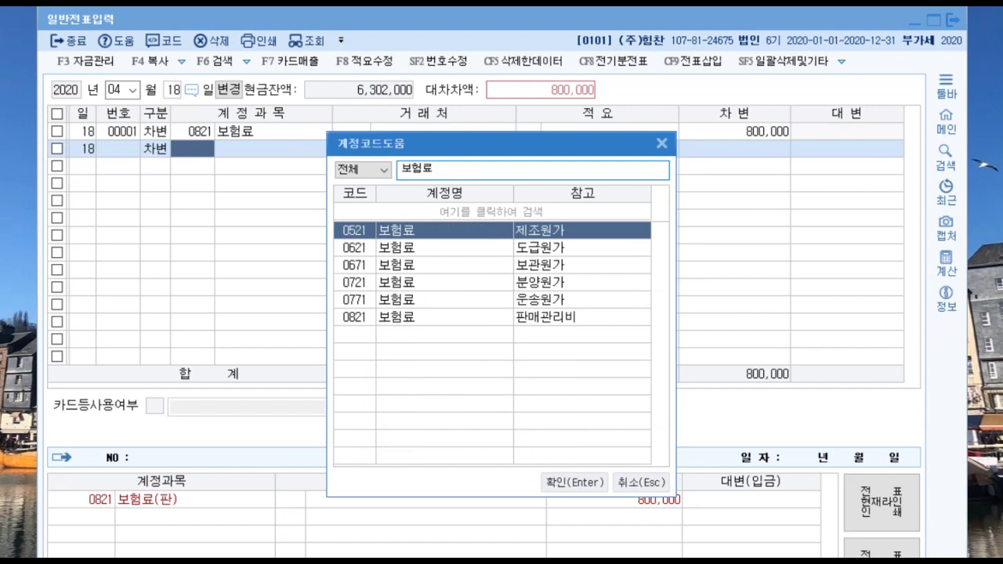
key("Return")
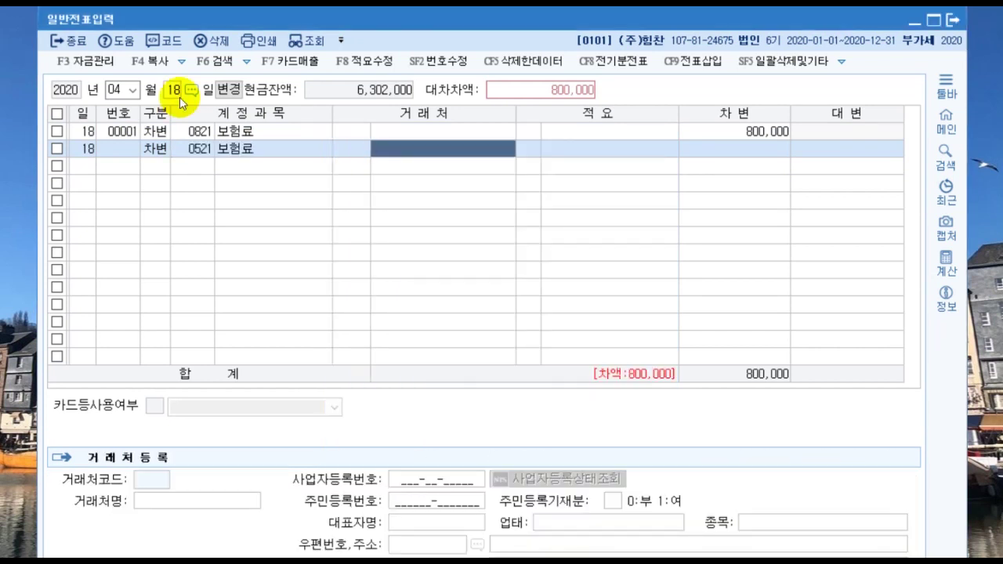
key("Return")
key("Return")
type("3000000")
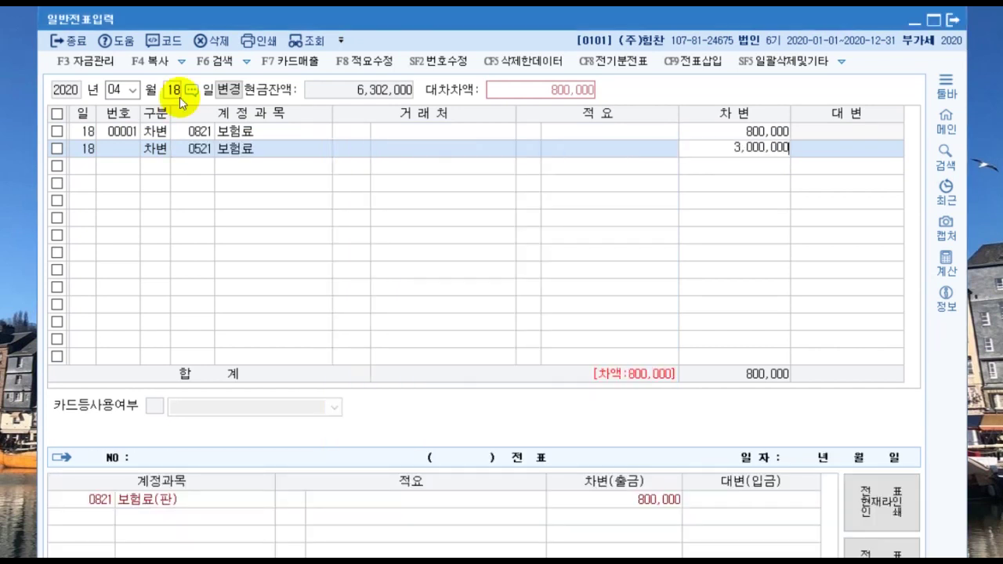
key("Return")
Step: Credit 0101 현금 3,800,000 to balance the insurance voucher
type("4")
key("Return")
type("101")
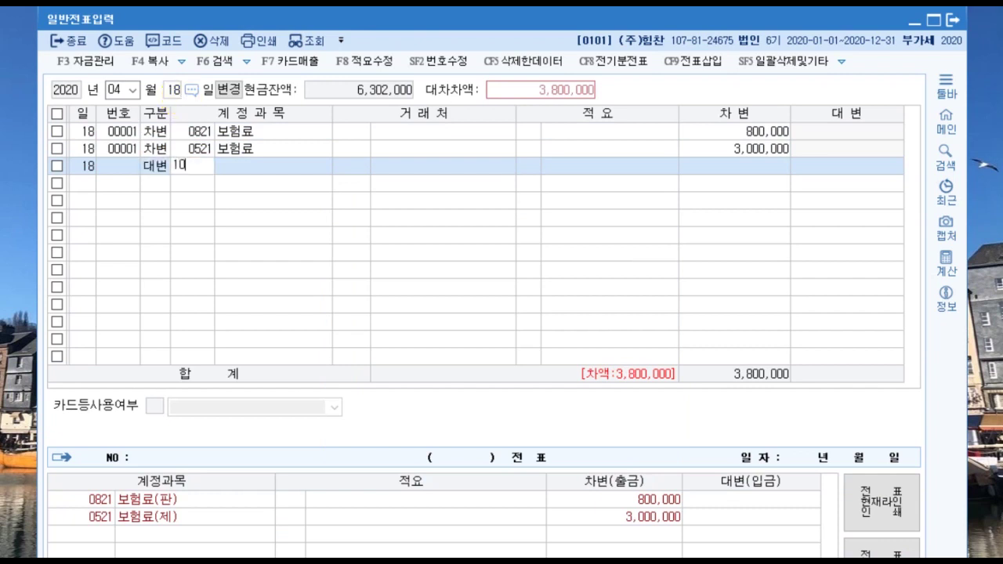
key("Return")
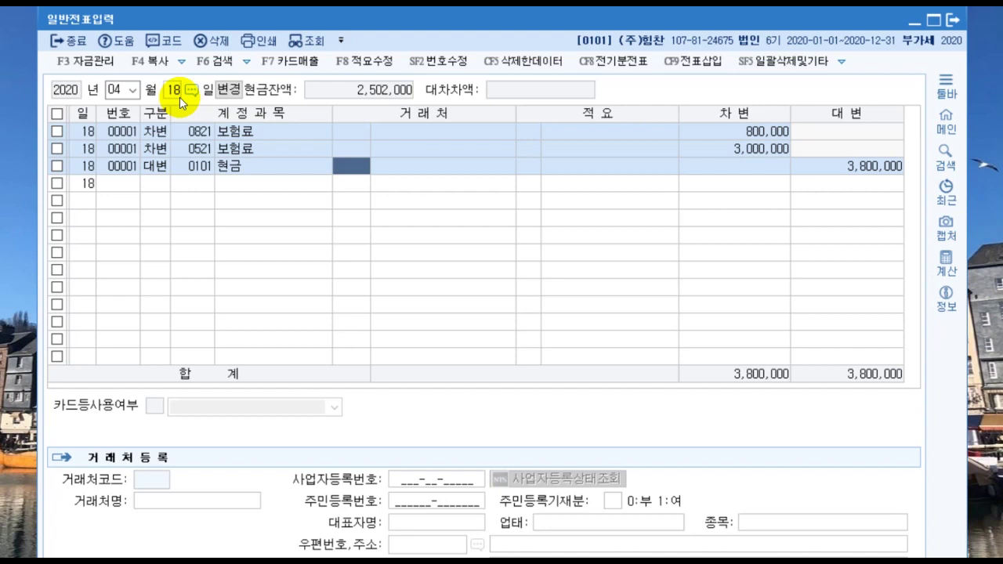
left_click(180, 98)
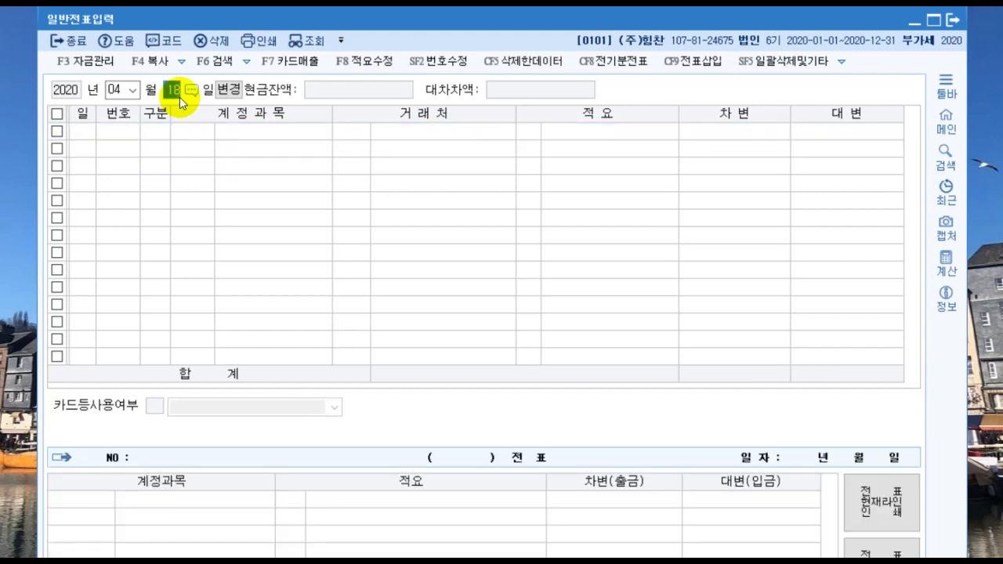
Step: Change the voucher date to April 29
type("4")
key("Return")
type("2")
key("Return")
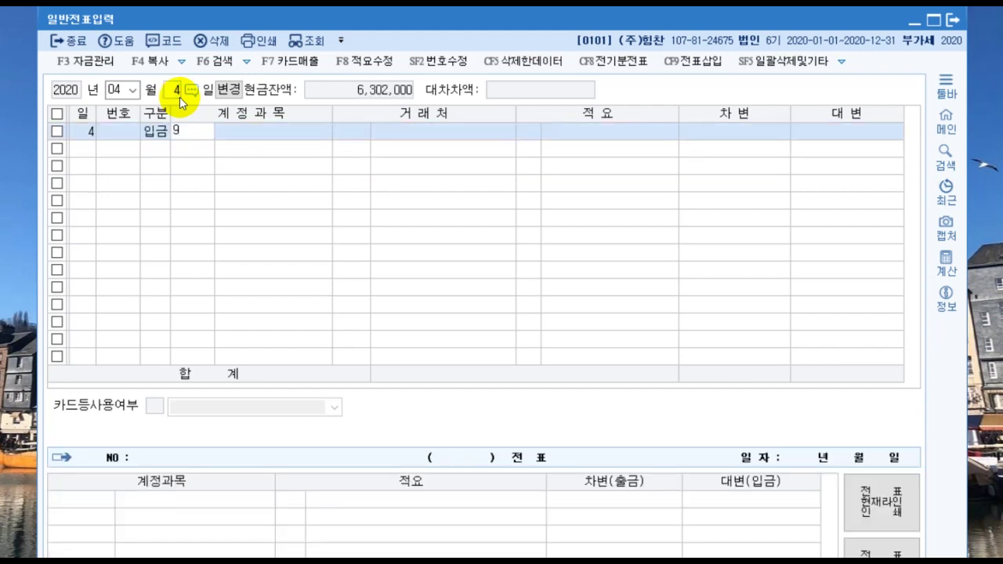
type("`")
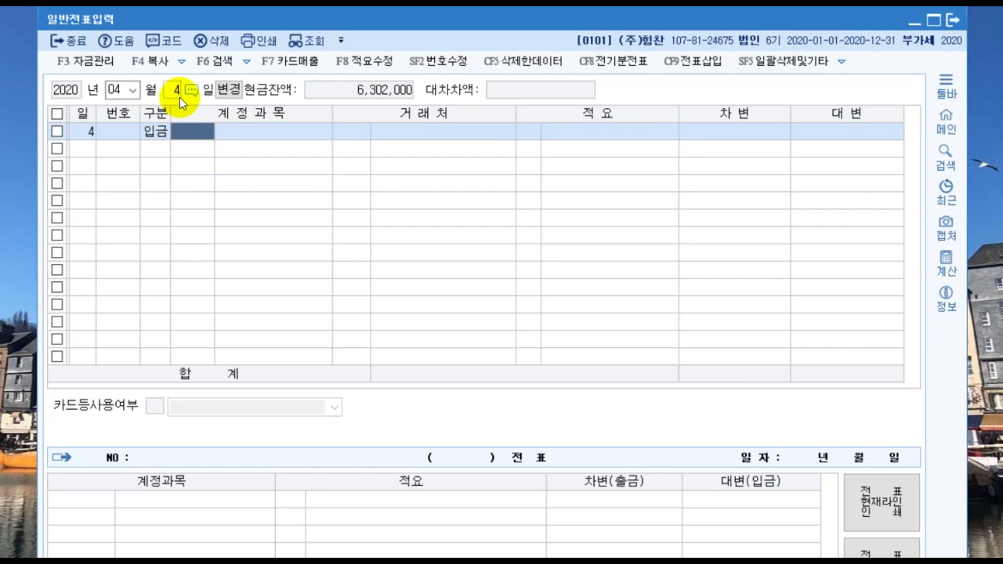
left_click(179, 97)
type("29")
key("Return")
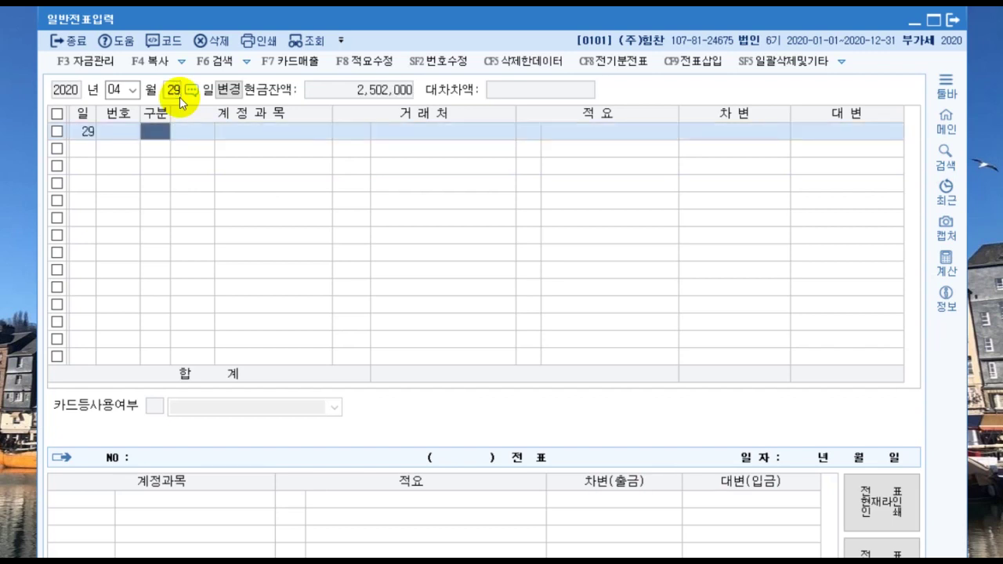
Step: Debit 0822 차량유지비 150,000
type("3")
type("차량")
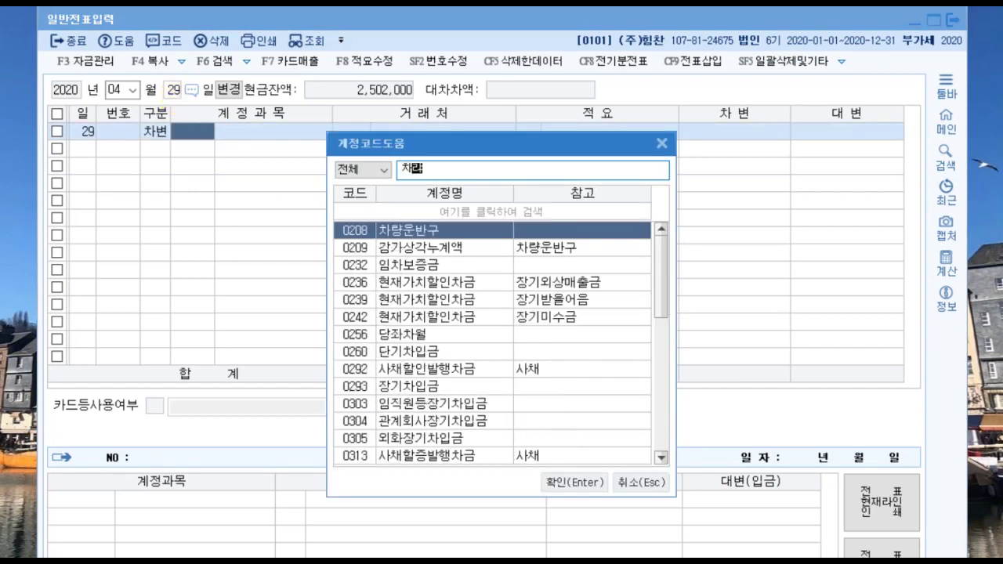
type("유지")
key("Down")
key("Down")
key("Down")
key("Down")
key("Down")
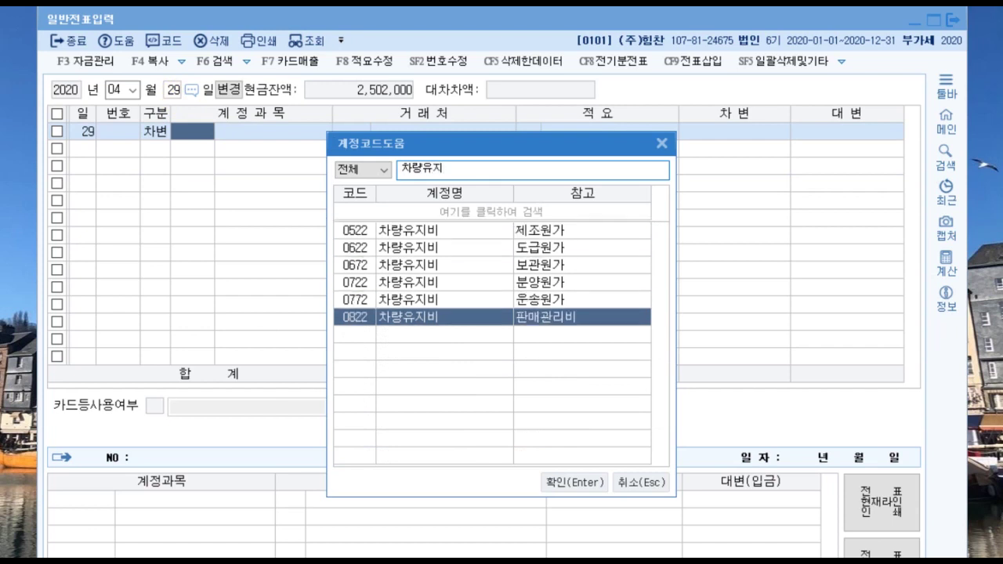
key("Return")
key("Return")
key("Return")
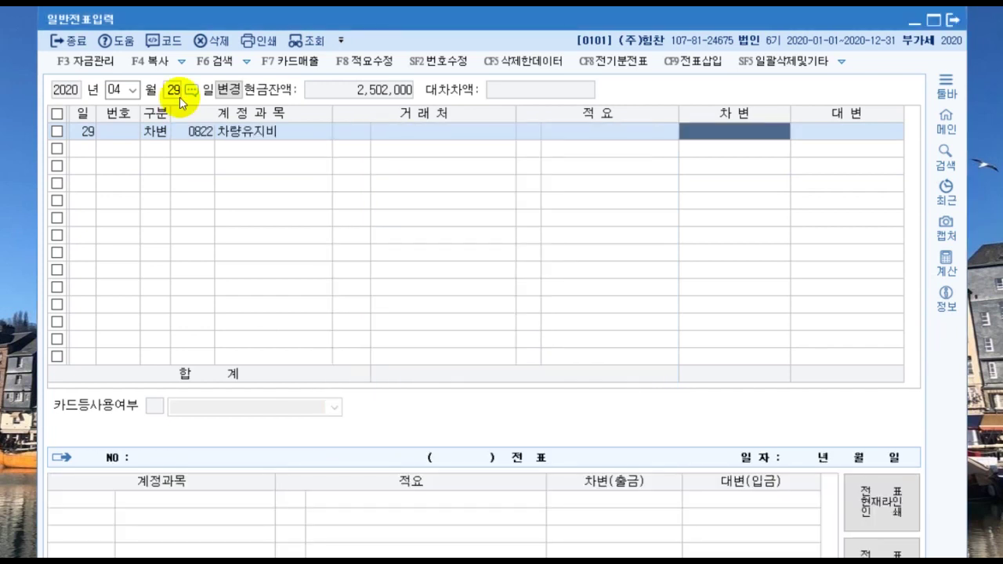
type("150,000")
key("Return")
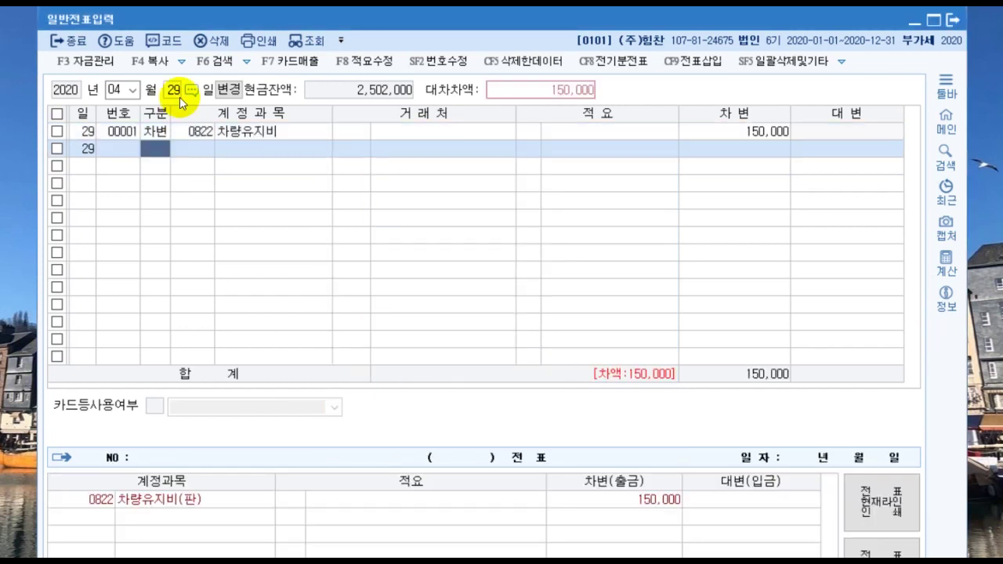
type("4")
Step: Credit 0253 미지급금 with partner 신한카드 for the vehicle maintenance cost
key("Return")
type("253")
key("Return")
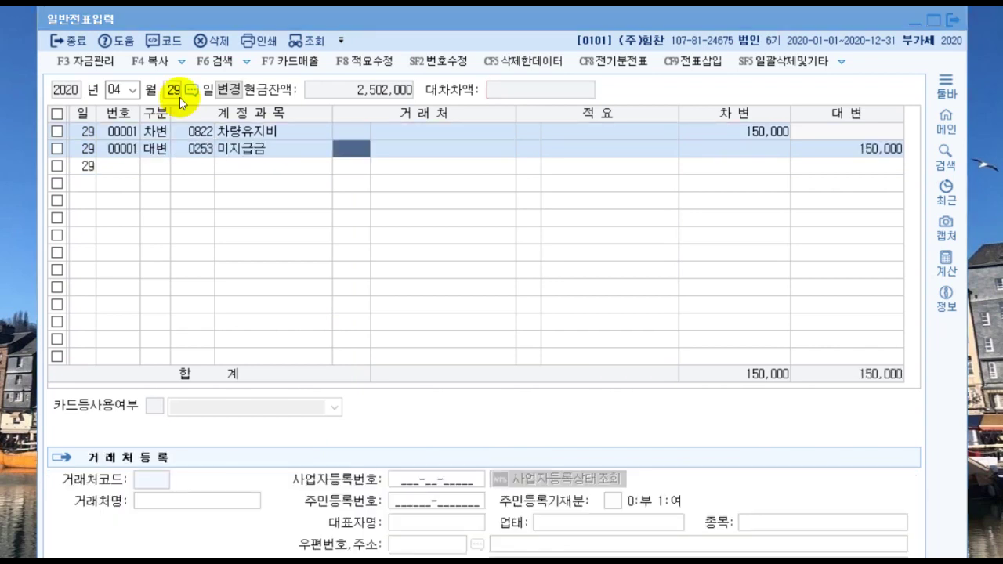
key("F2")
type("신한")
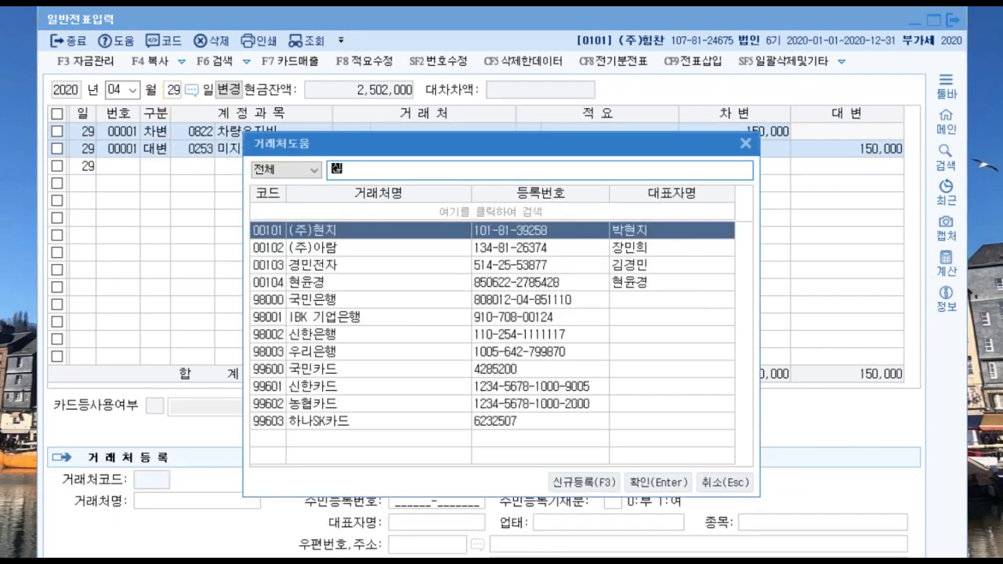
key("Down")
key("Return")
key("Return")
key("Return")
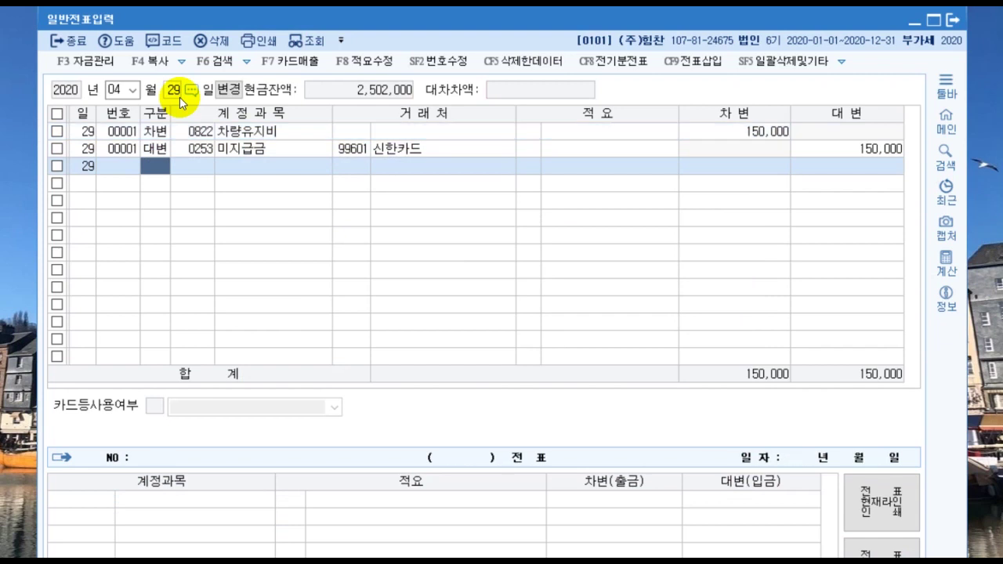
left_click(180, 97)
key("shift+Tab")
Step: Set the voucher date to May 12 and begin the first row
type("5")
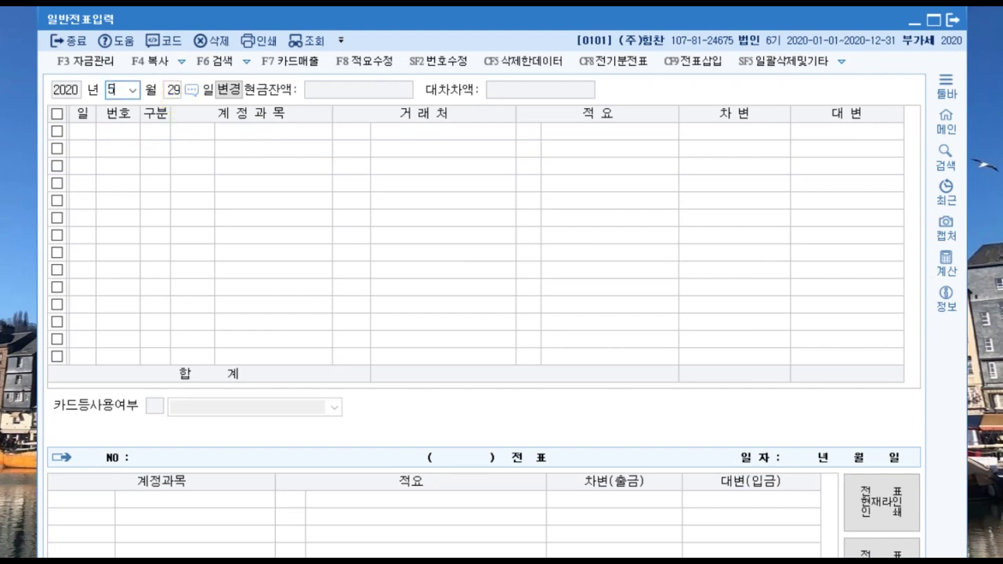
key("Return")
type("12")
key("Return")
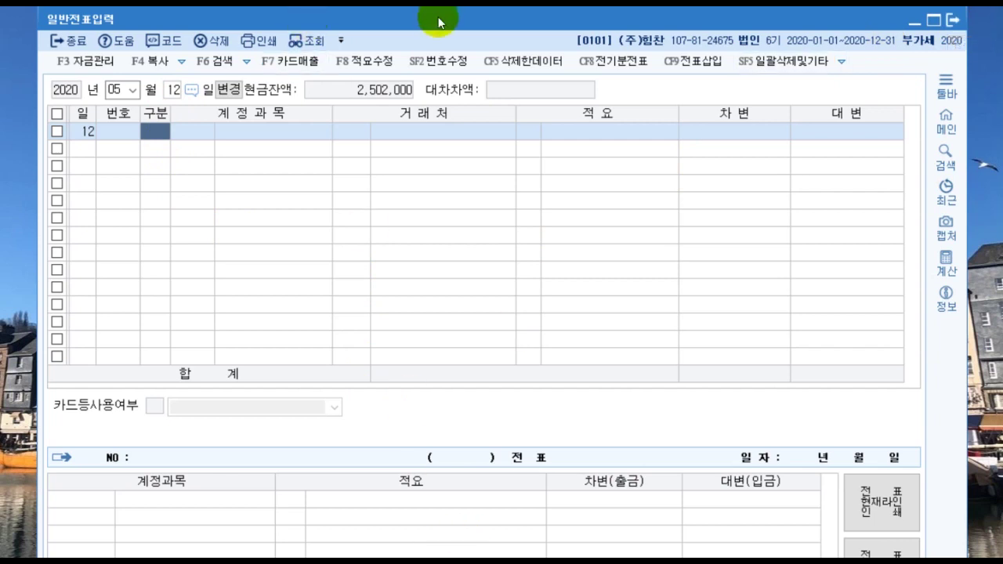
left_click_drag(443, 18, 442, 31)
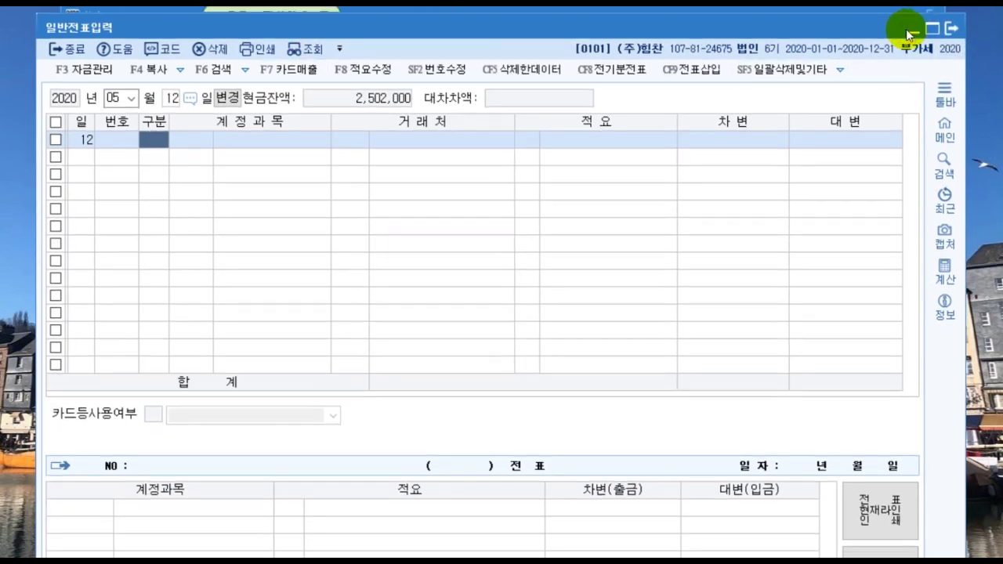
Step: Check the registered partner list in 거래처등록, then close it
left_click(909, 33)
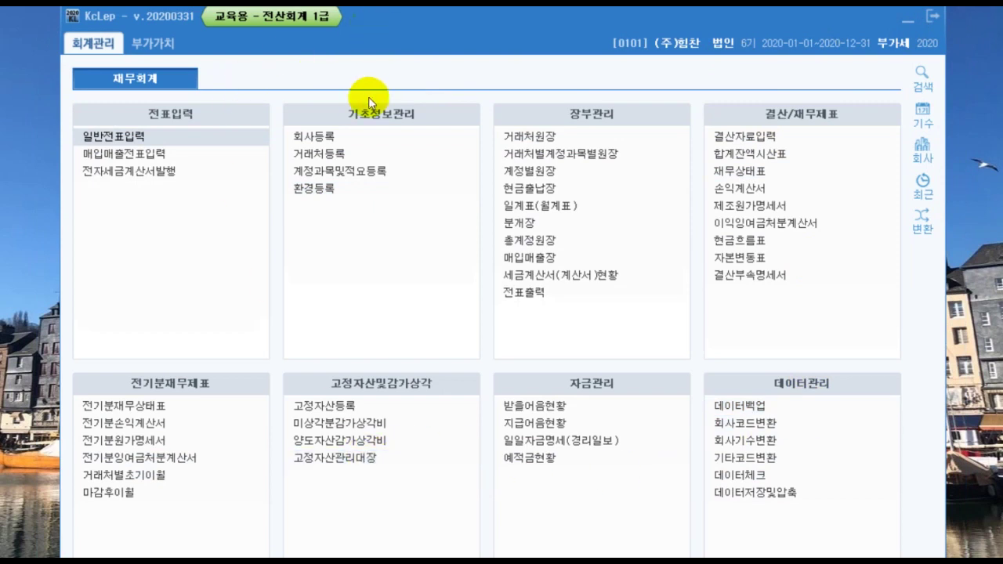
left_click(320, 154)
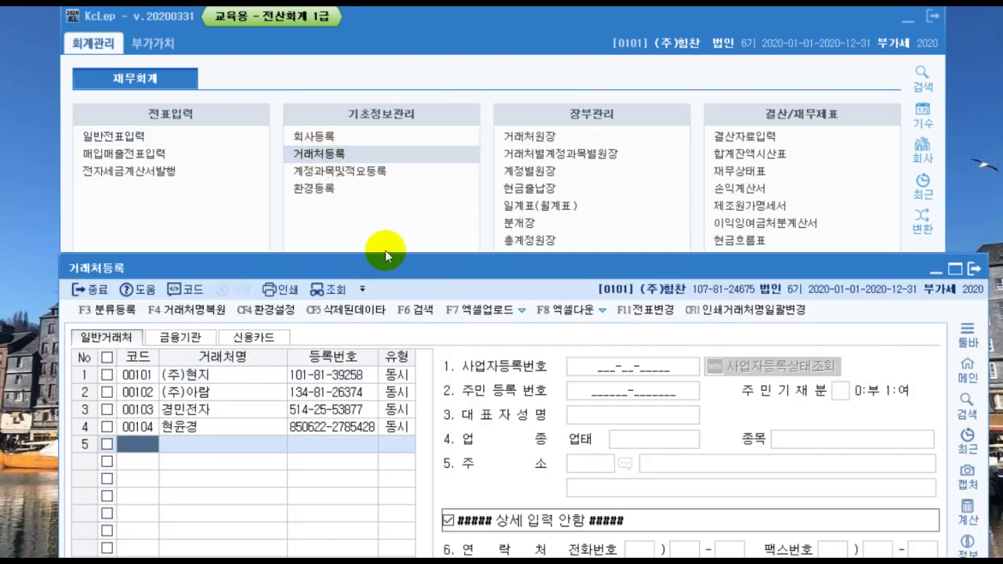
left_click_drag(384, 252, 376, 89)
left_click(129, 274)
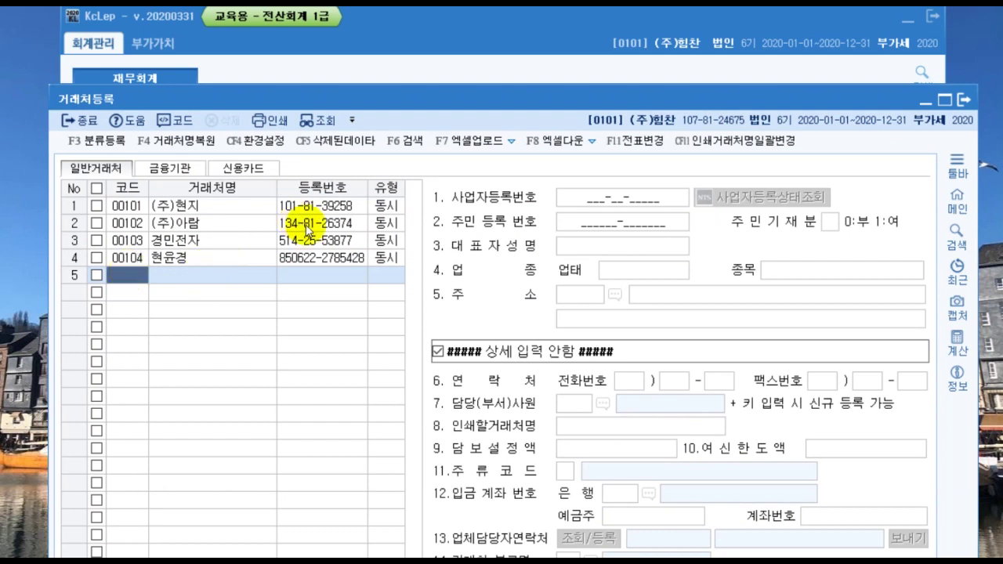
left_click(962, 99)
Step: Restore the May 12 journal and mark the first line as a debit to account 134
left_click(429, 560)
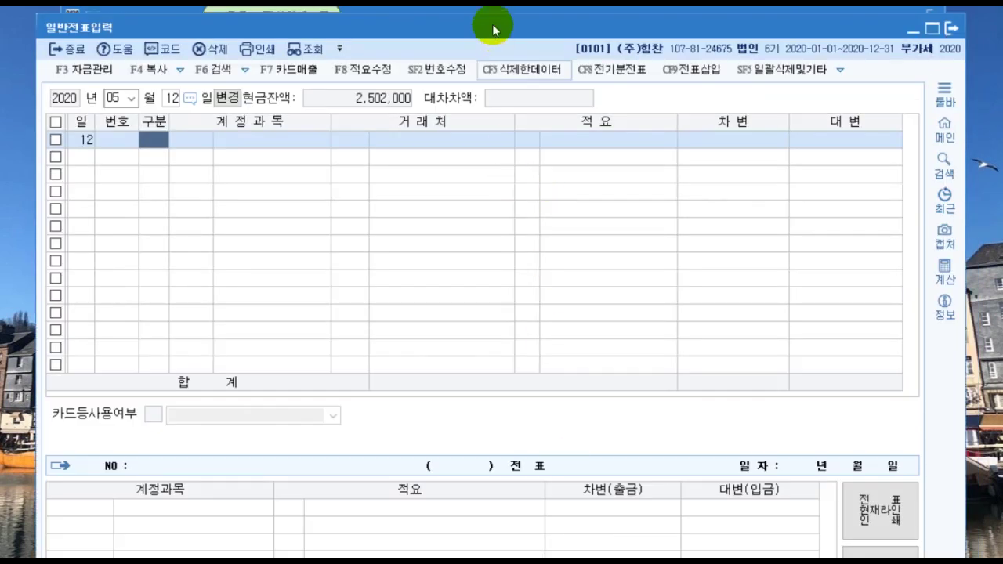
left_click_drag(492, 25, 496, 17)
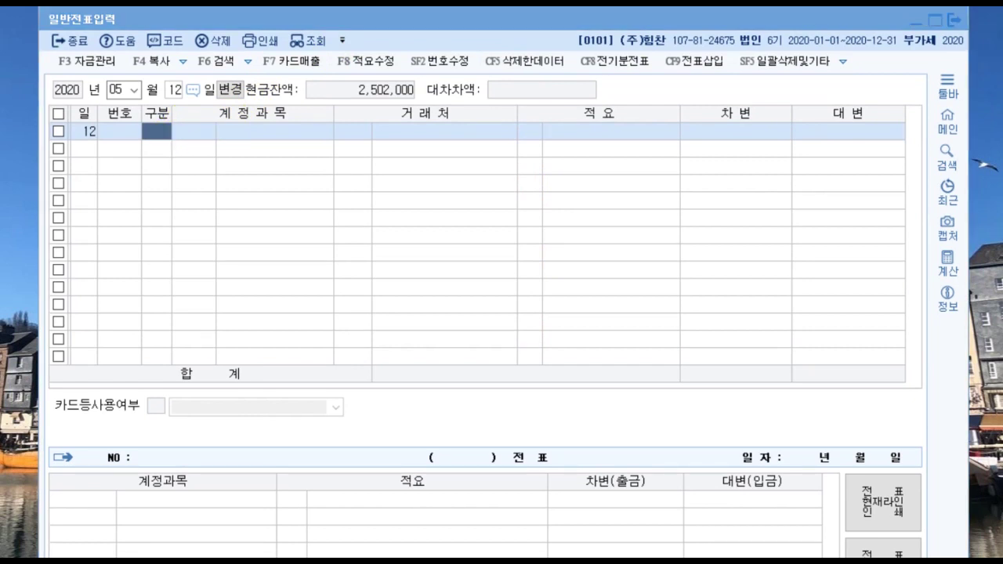
type("3")
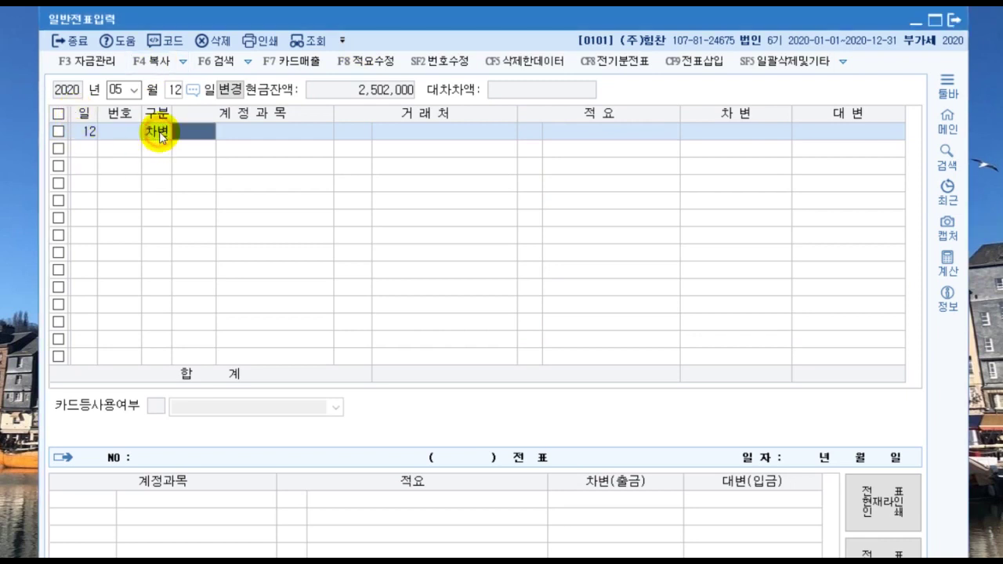
type("134")
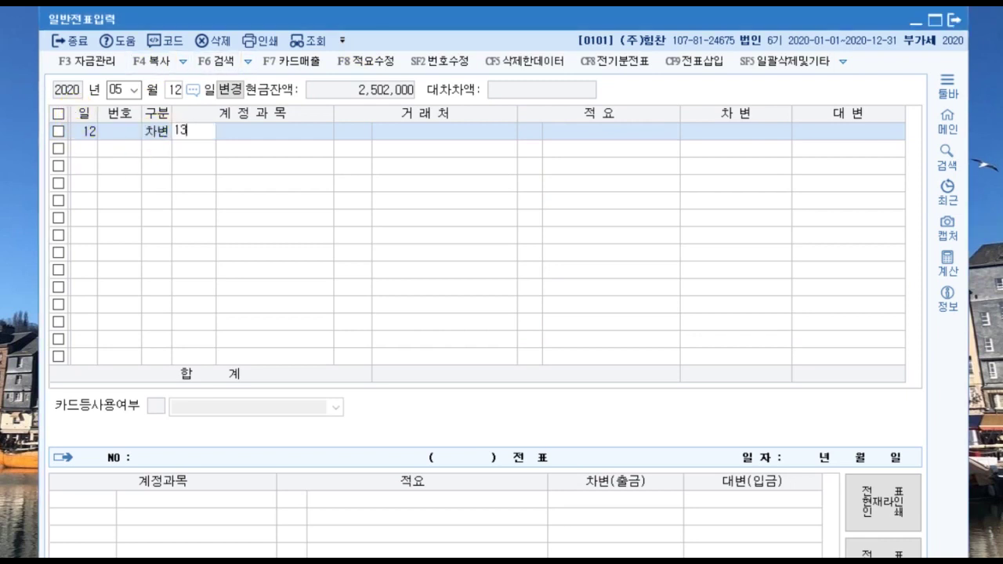
Step: Set the debit account to 0134 가지급금 and enter a new individual partner's name for registration
key("Return")
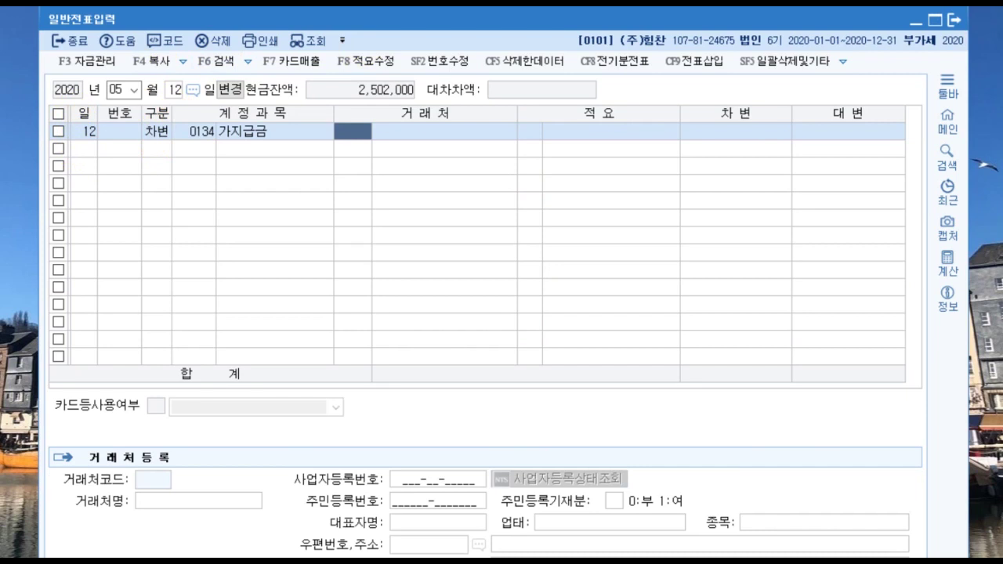
key("Return")
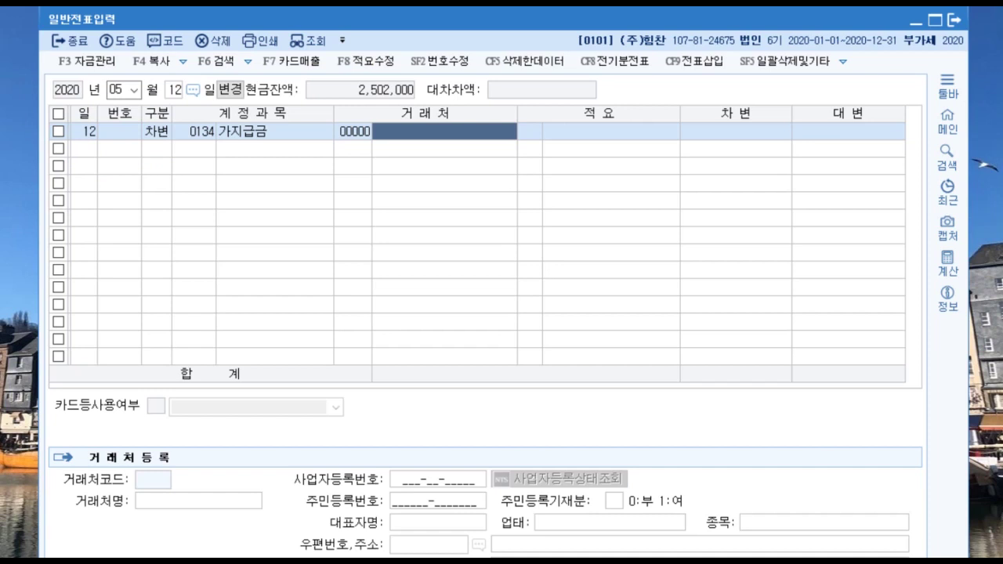
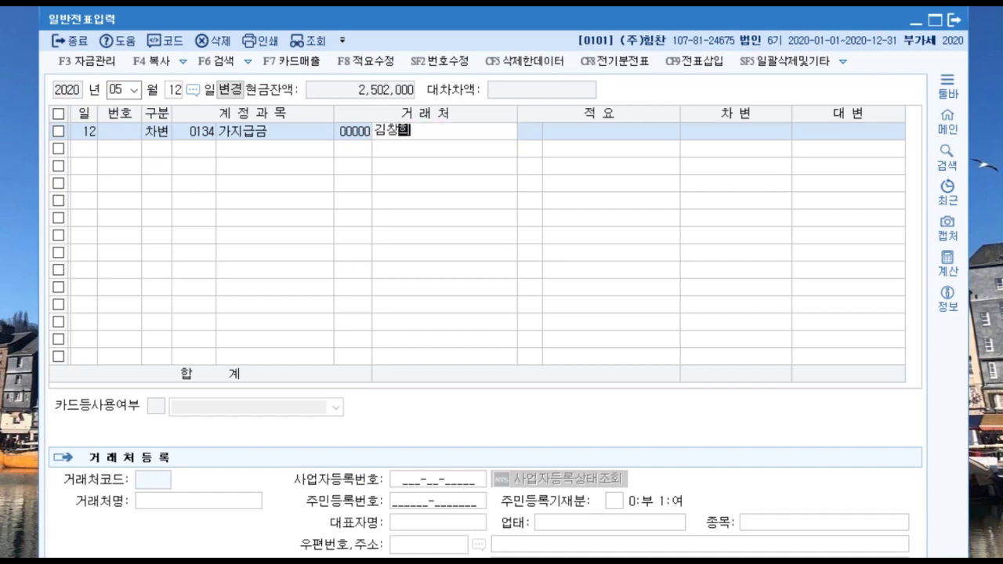
key("Return")
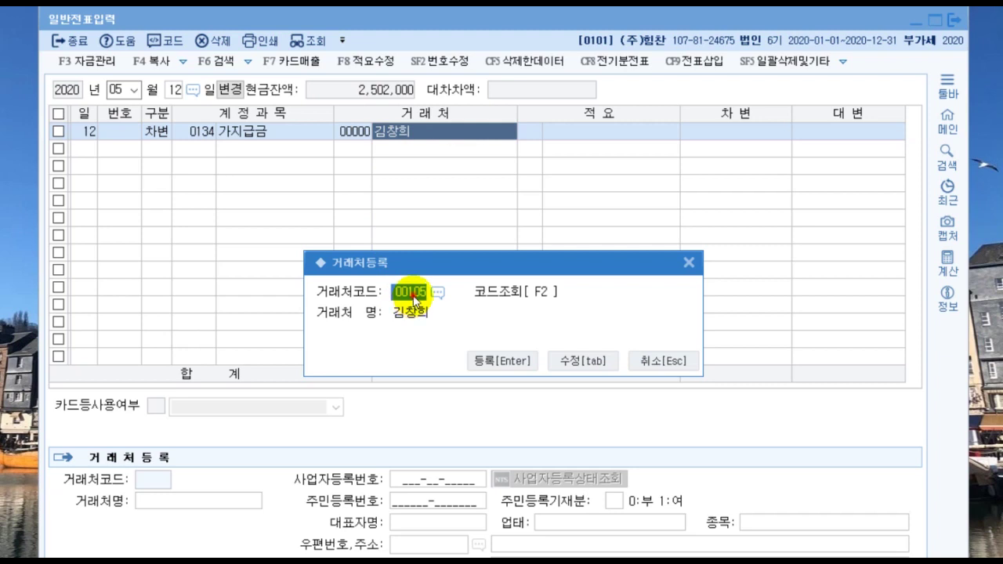
Step: Register the new individual partner under code 01000 instead of the proposed 00105
type("1000")
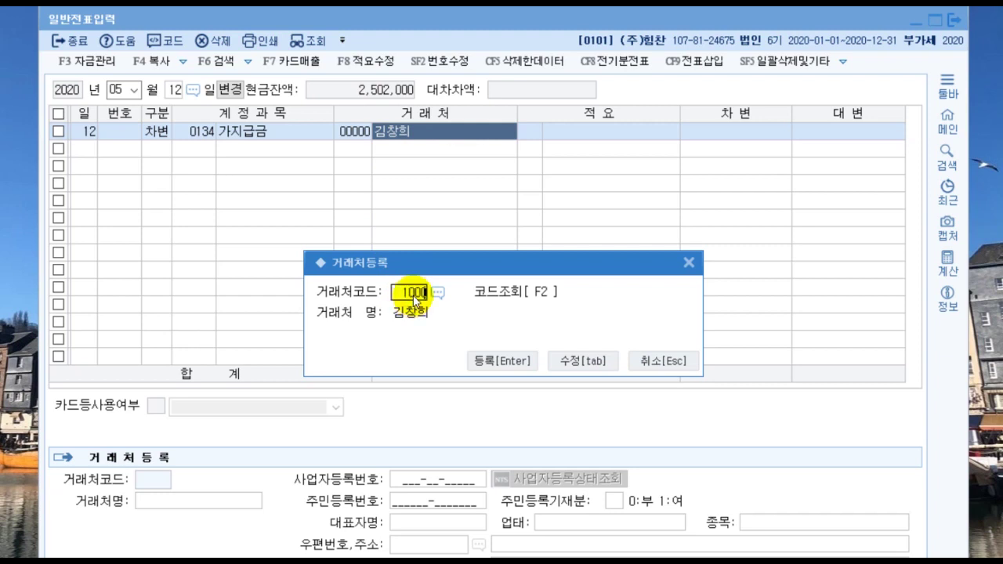
left_click(413, 297)
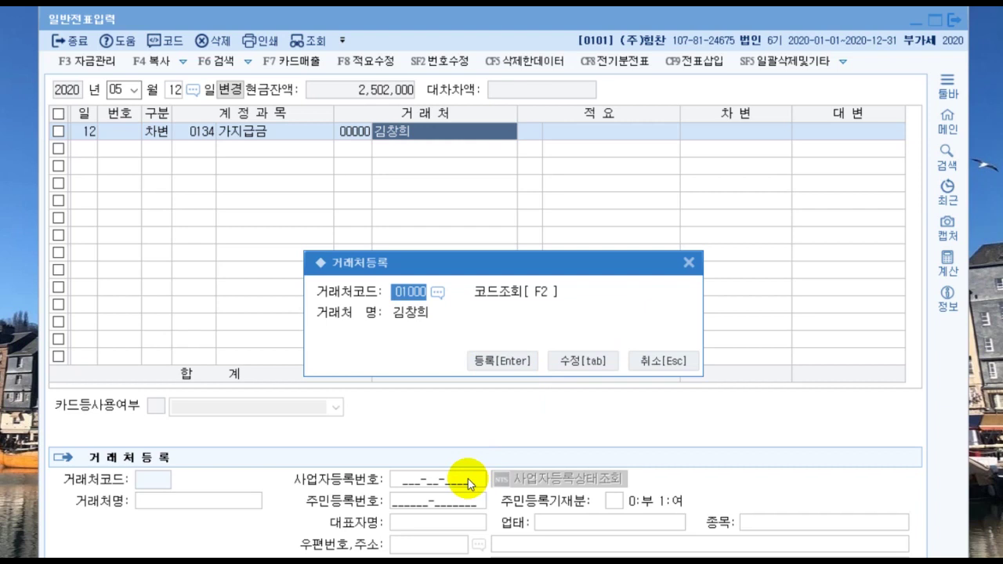
left_click(523, 362)
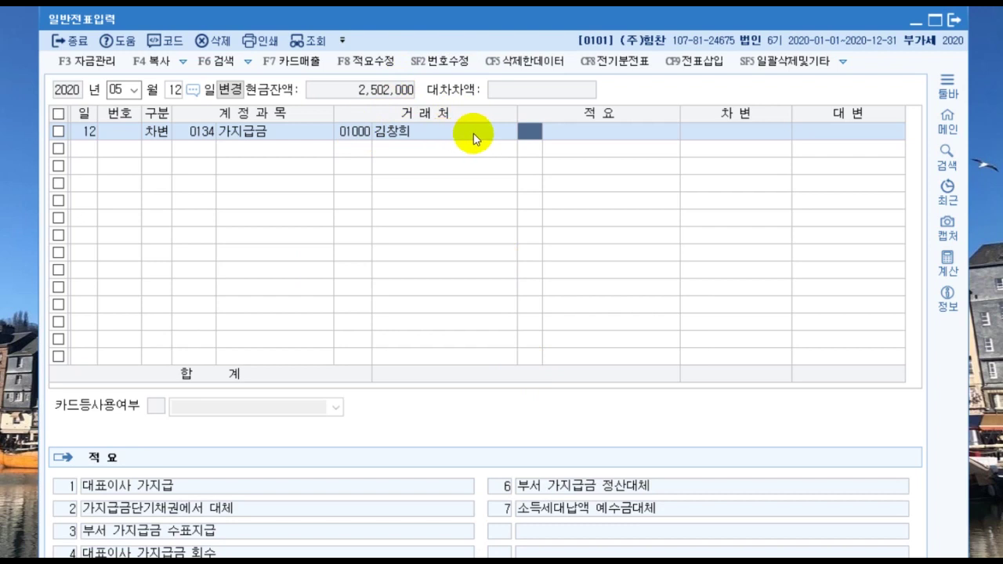
Step: Debit 가지급금 1,000,000 and credit 0101 현금 1,000,000 to balance the voucher
key("Return")
key("Return")
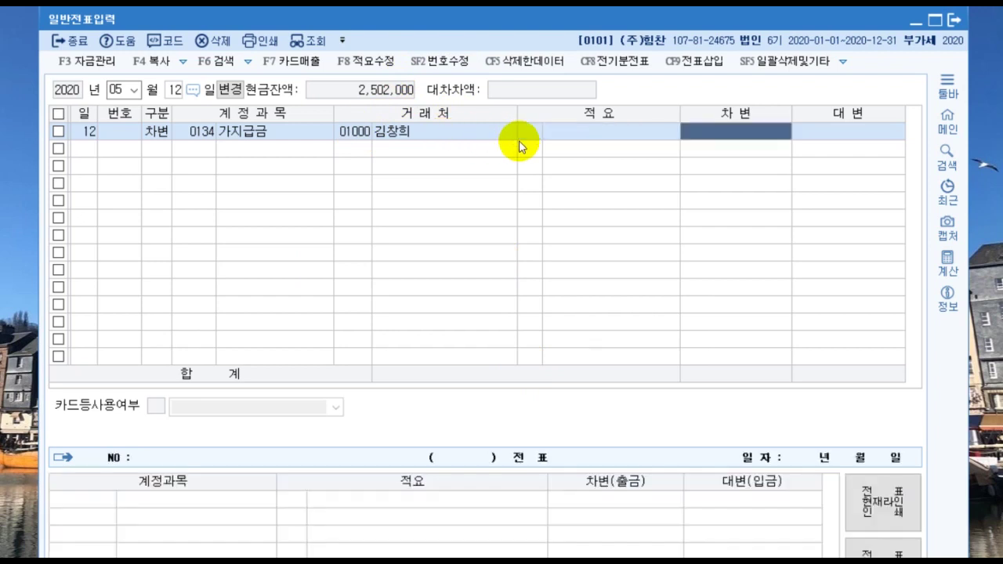
type("1")
type("++")
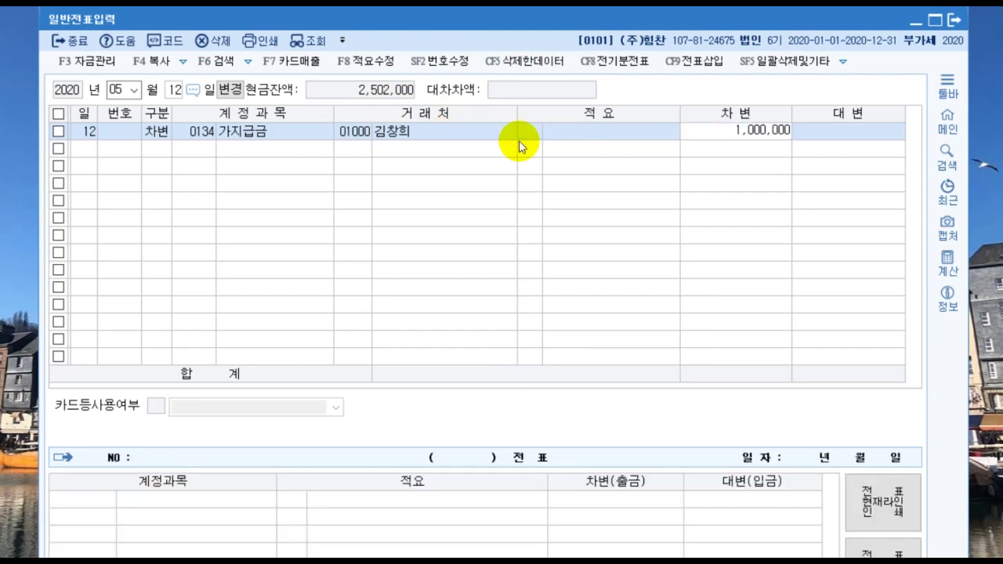
key("Return")
type("4")
key("Return")
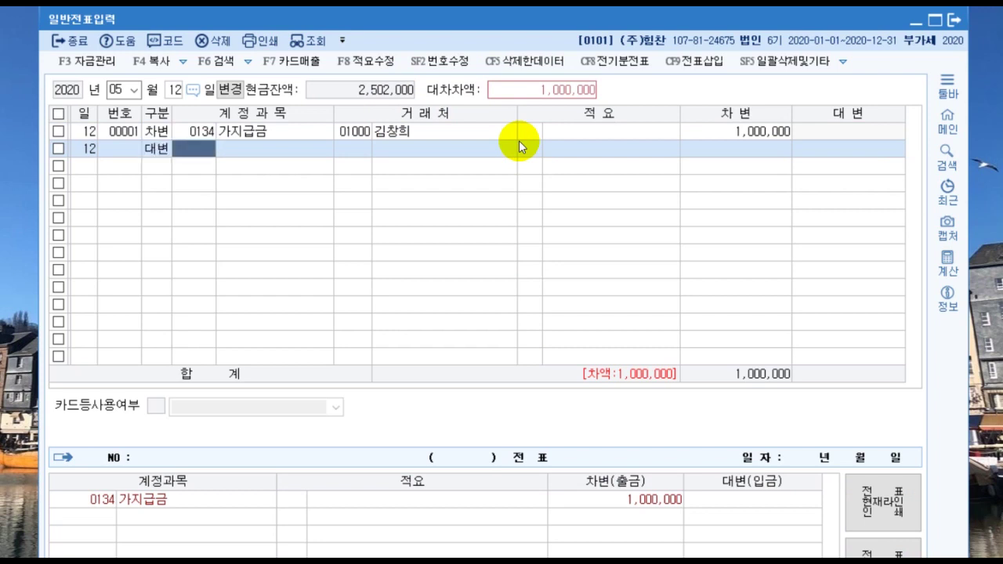
type("101")
key("Return")
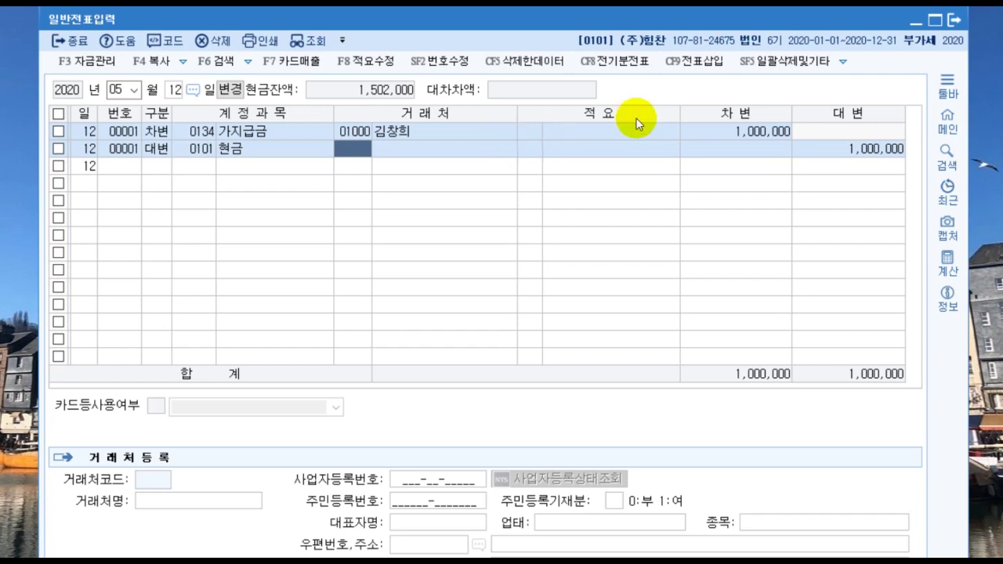
Step: Close the 일반전표입력 general journal screen
left_click(915, 21)
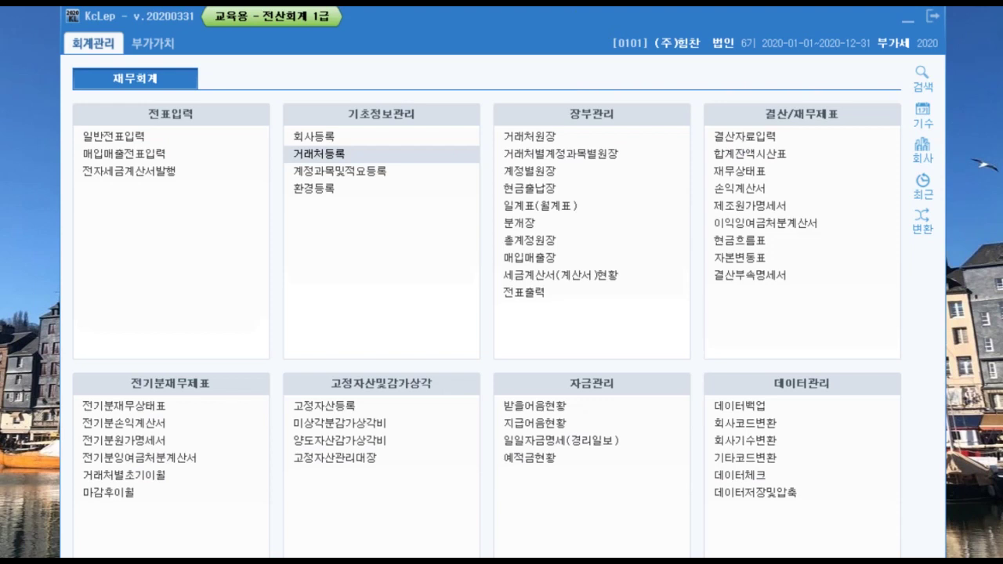
Step: Open the partner ledger and set the period from January 1 to May 27, 2020
left_click(535, 141)
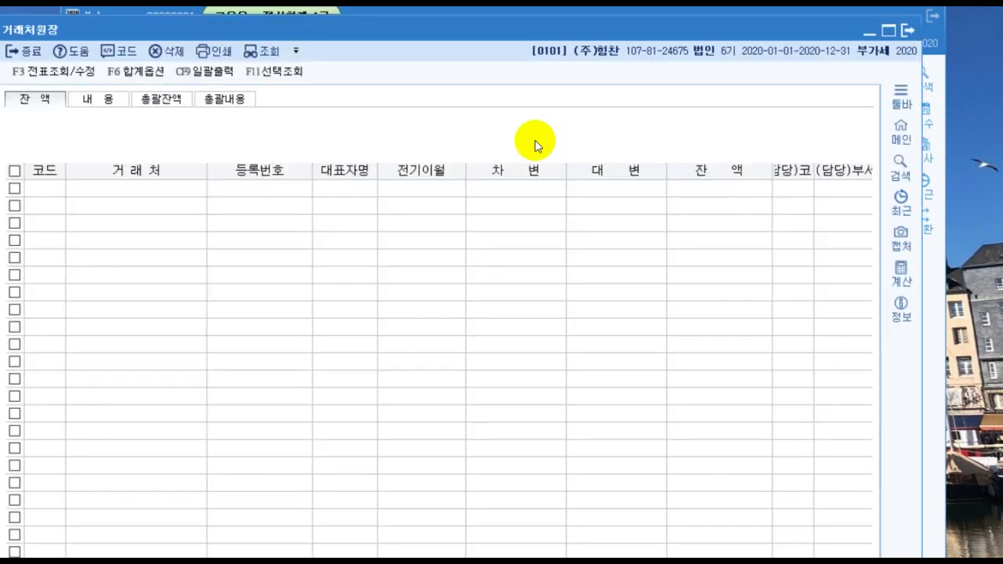
left_click_drag(564, 27, 589, 24)
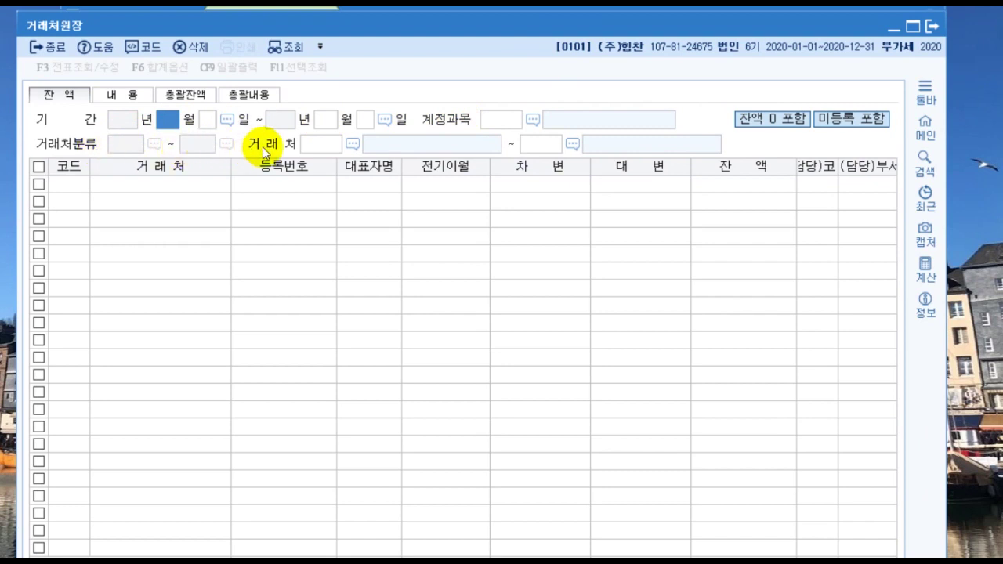
type("1")
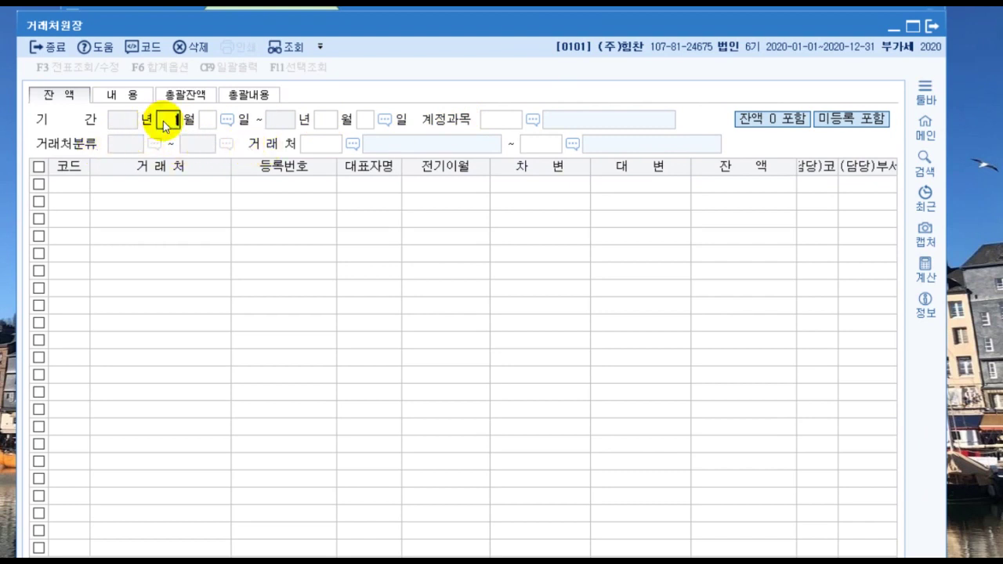
key("Return")
key("Return")
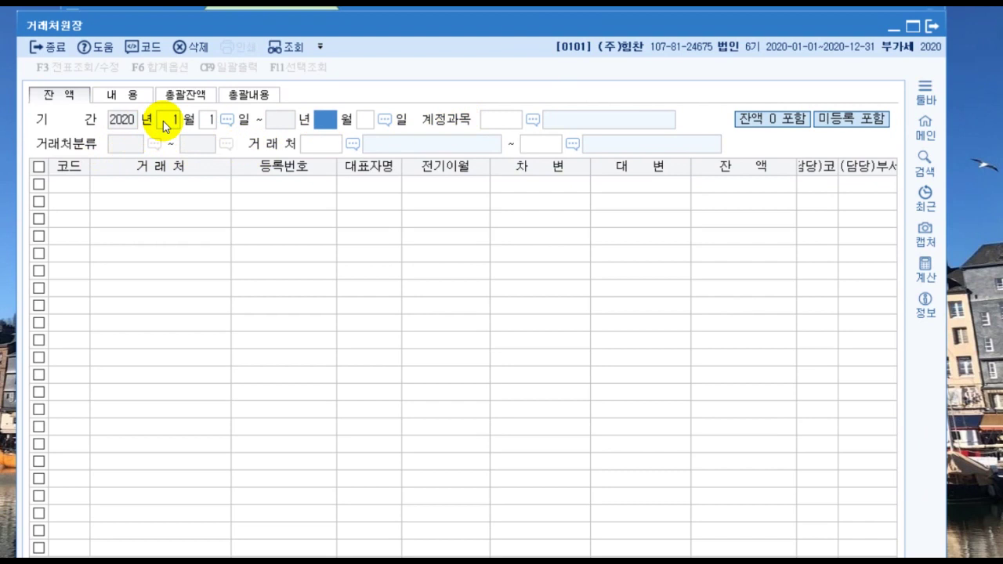
type("8")
key("Return")
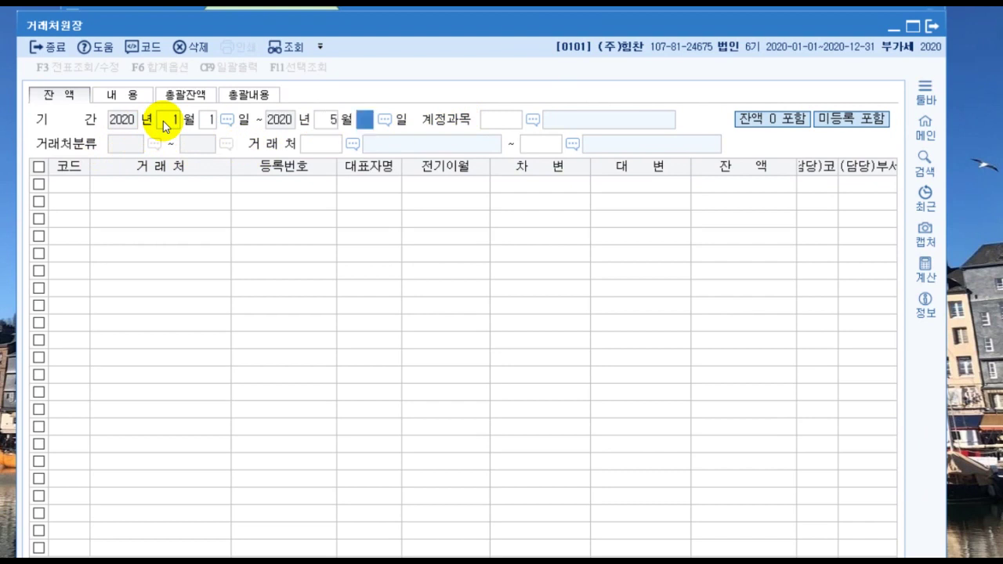
type("27")
key("Return")
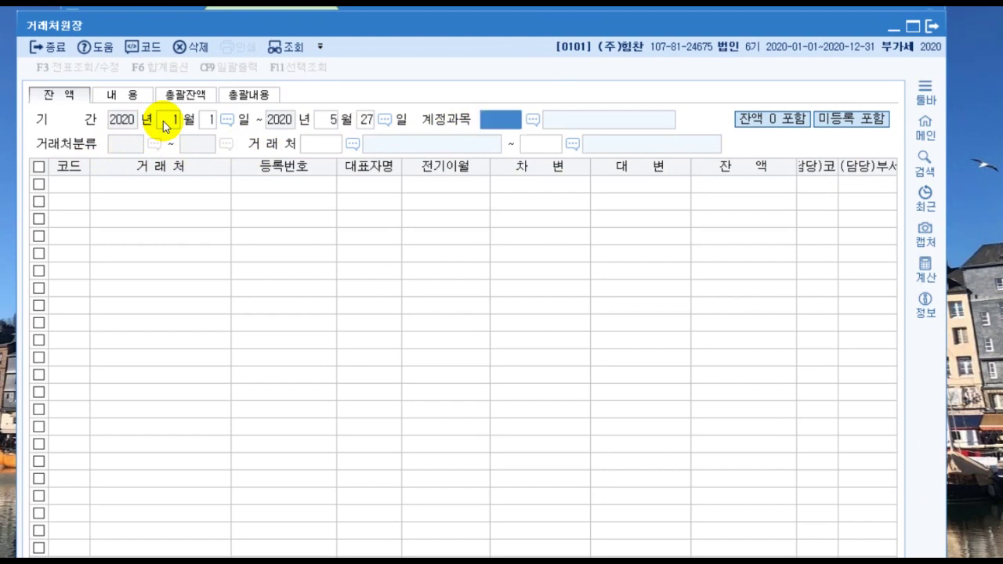
Step: Show the 외상매출금 balance for partner 경민전자 (00103), totalling 110,000,000
type("외")
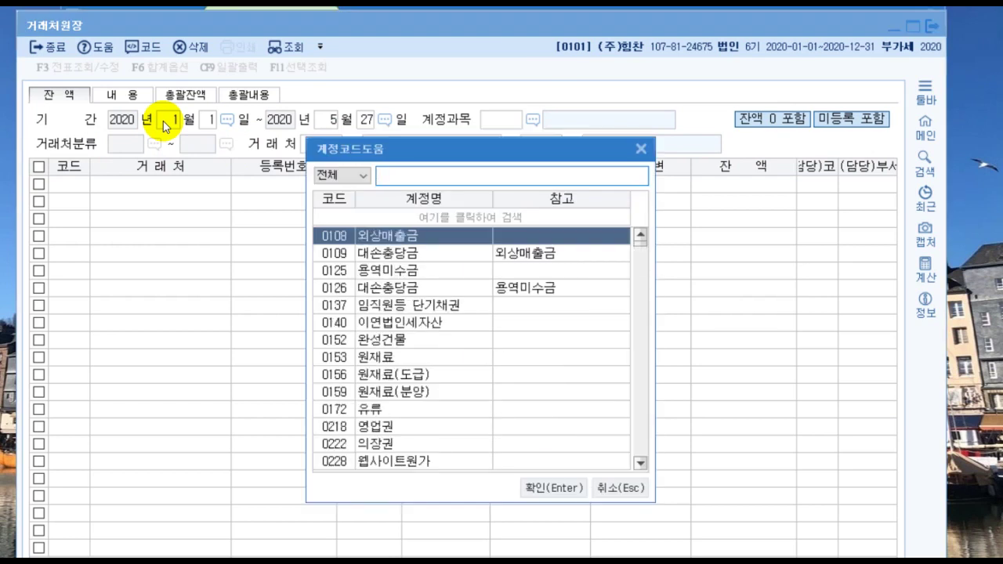
type("상")
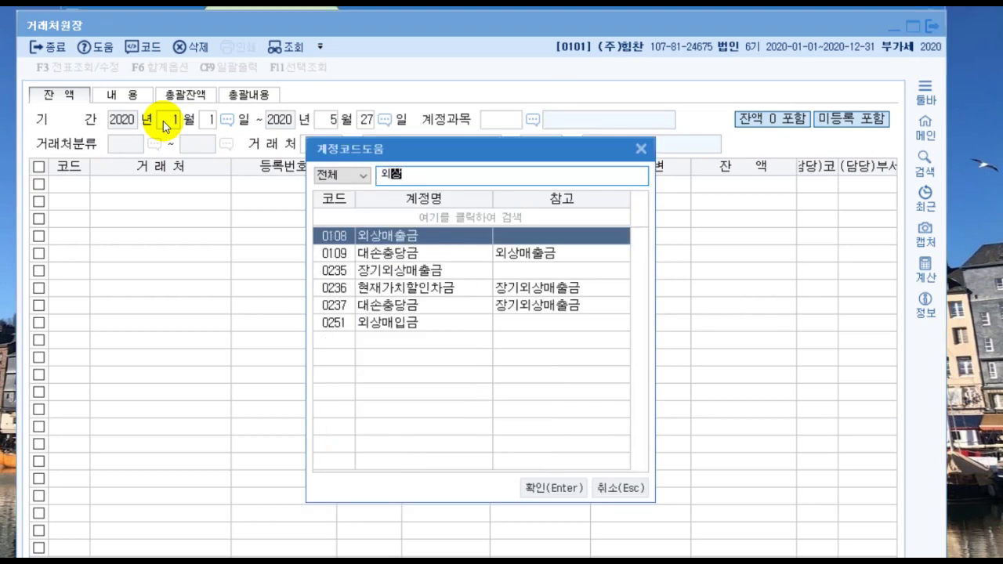
key("Return")
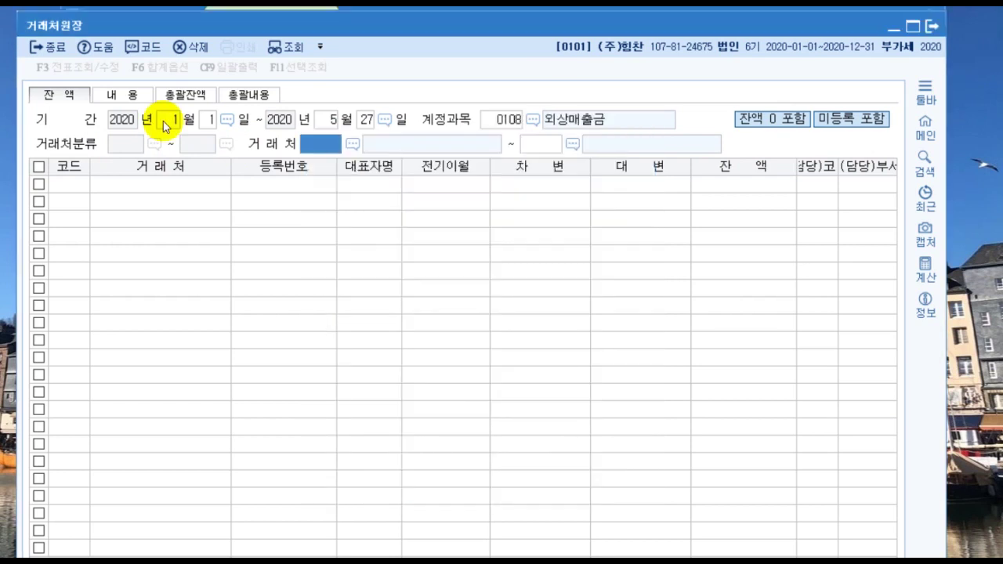
type("경")
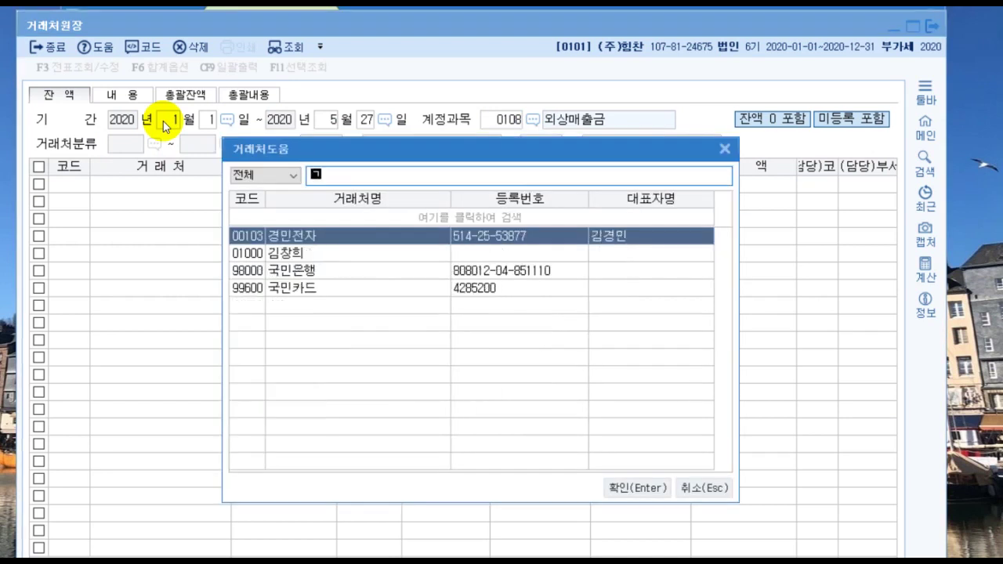
type("민전")
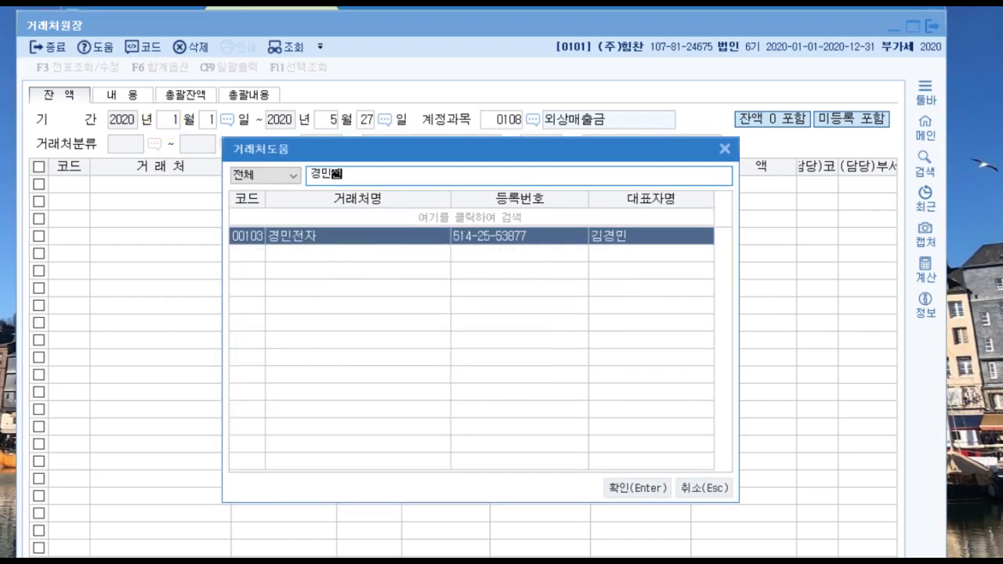
key("Return")
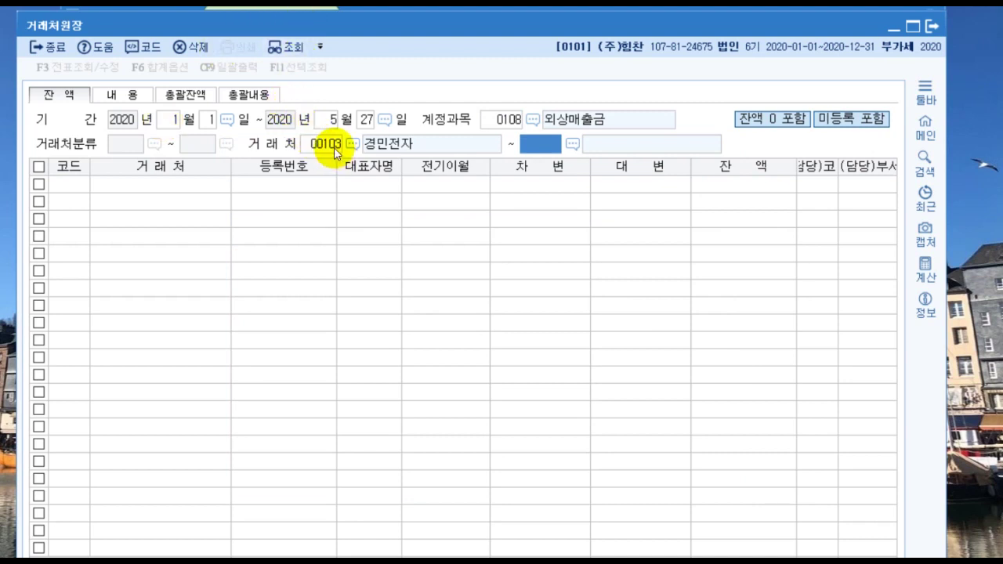
type("103")
key("Return")
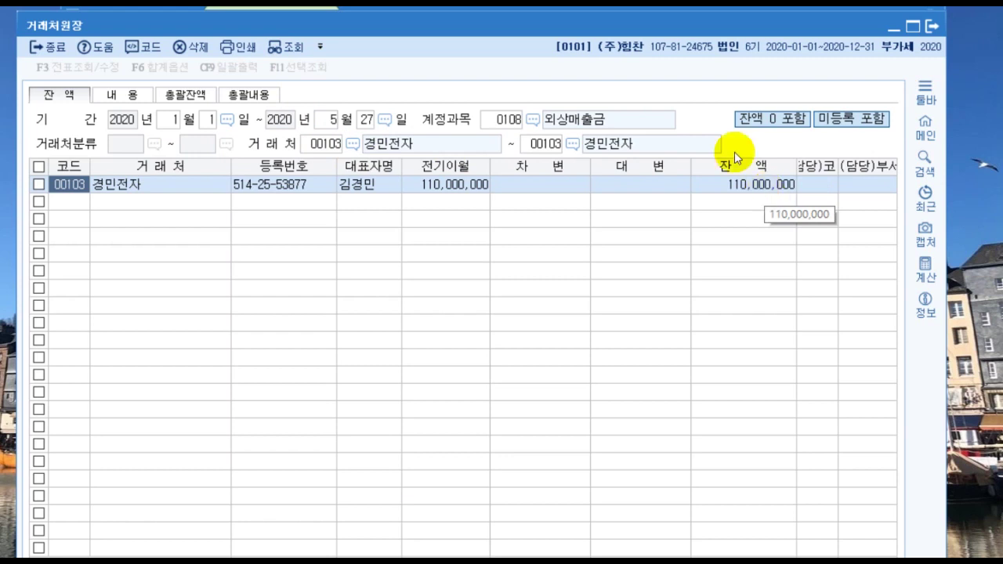
Step: Switch the partner ledger to account 0251 외상매입금, showing 경민전자's 59,200,000 balance, then close it
left_click(509, 120)
key("F2")
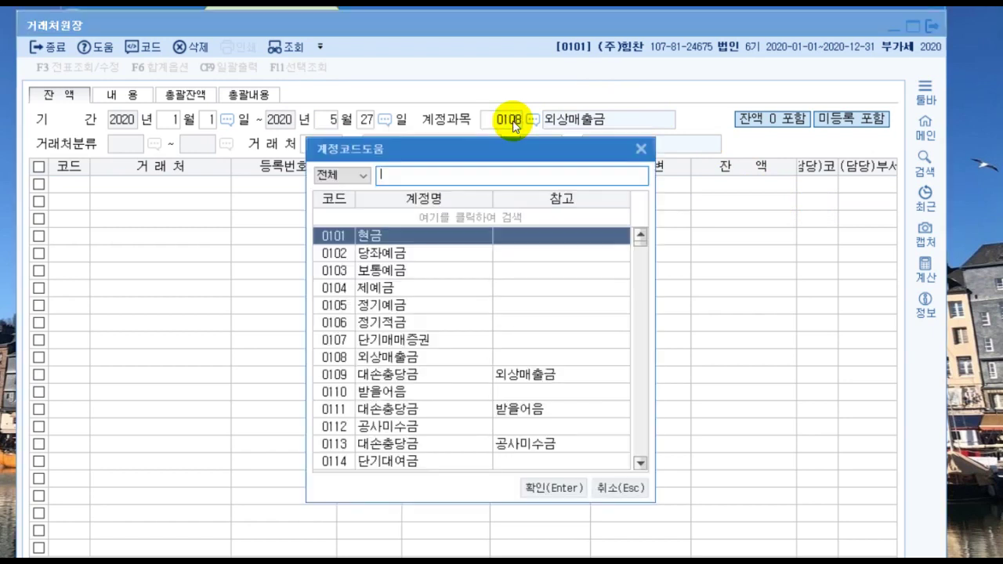
type("외상매입")
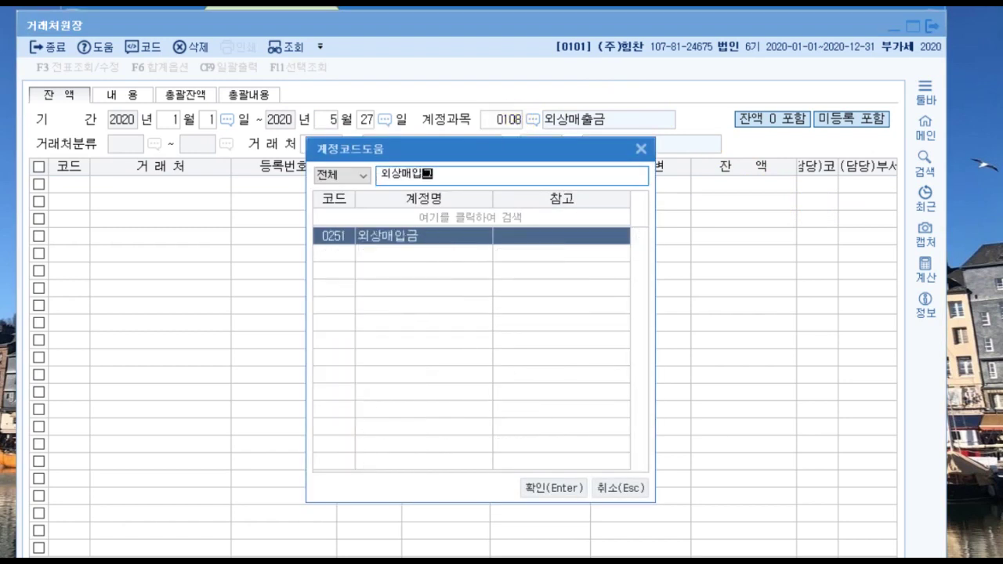
key("Return")
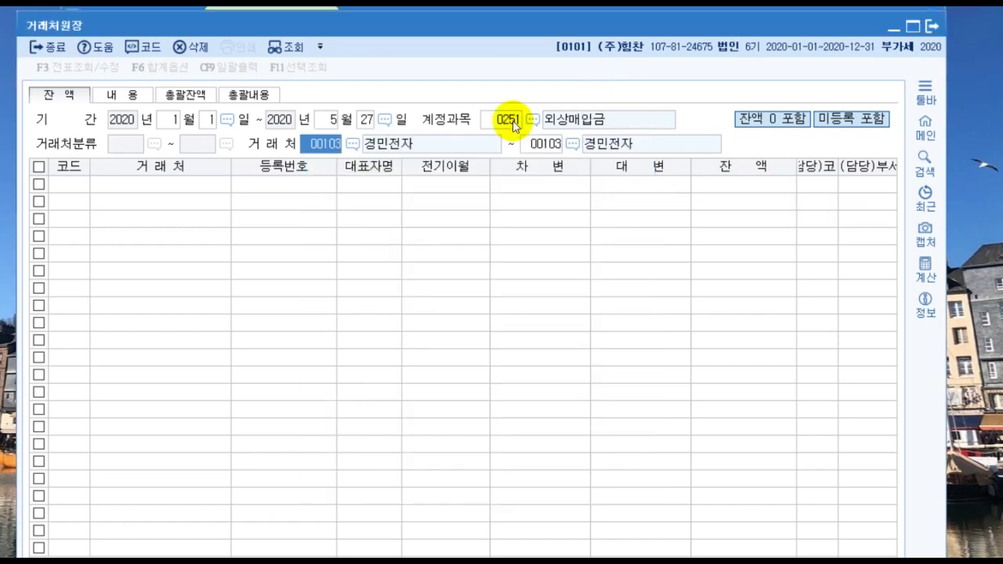
key("Return")
key("Return")
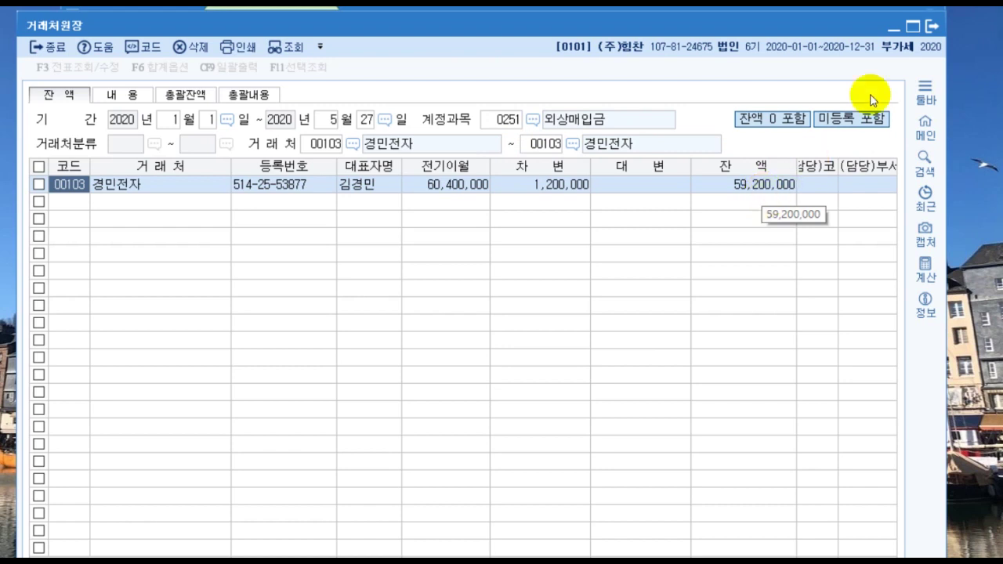
left_click(929, 28)
Step: Start a 27 May general voucher debiting 0251 외상매입금 for 경민전자, 59,200,000
left_click(130, 118)
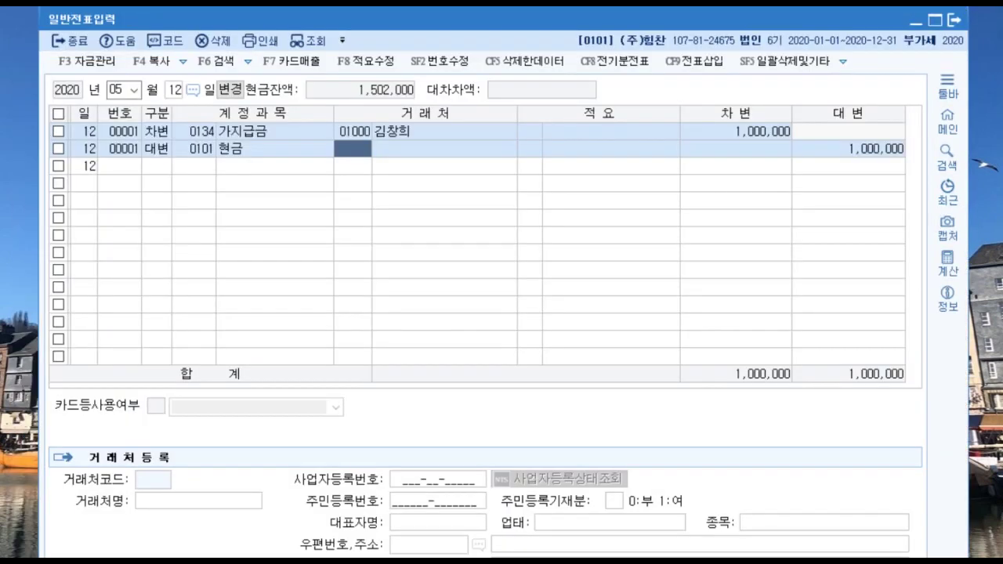
left_click(172, 90)
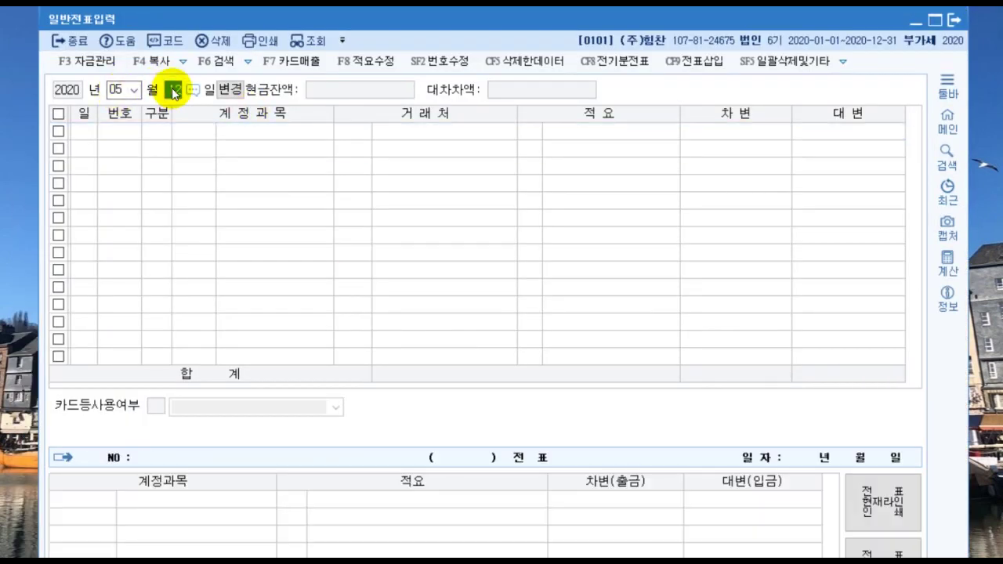
type("27")
key("Return")
type("3")
key("Return")
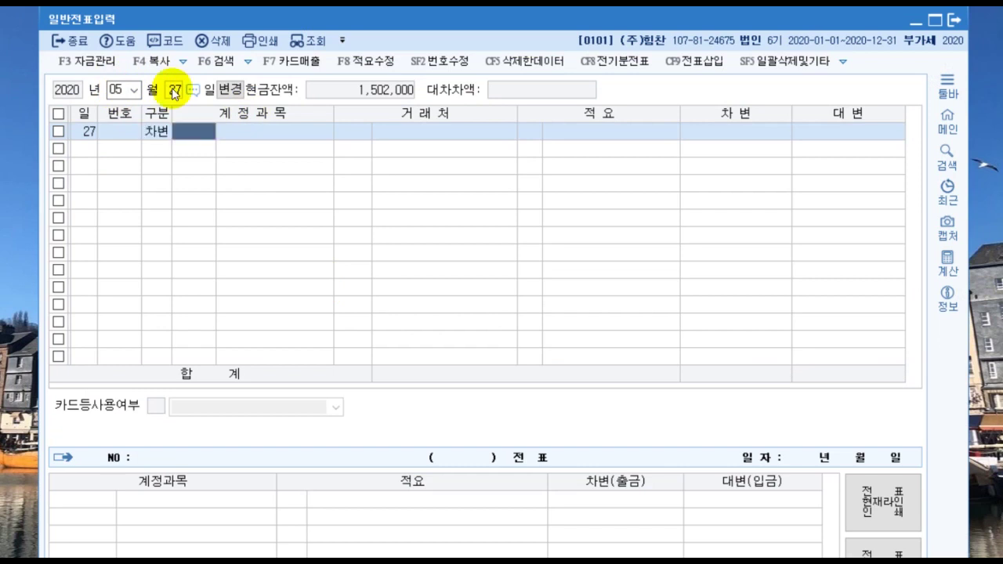
type("251")
key("Return")
type("경ㅁ")
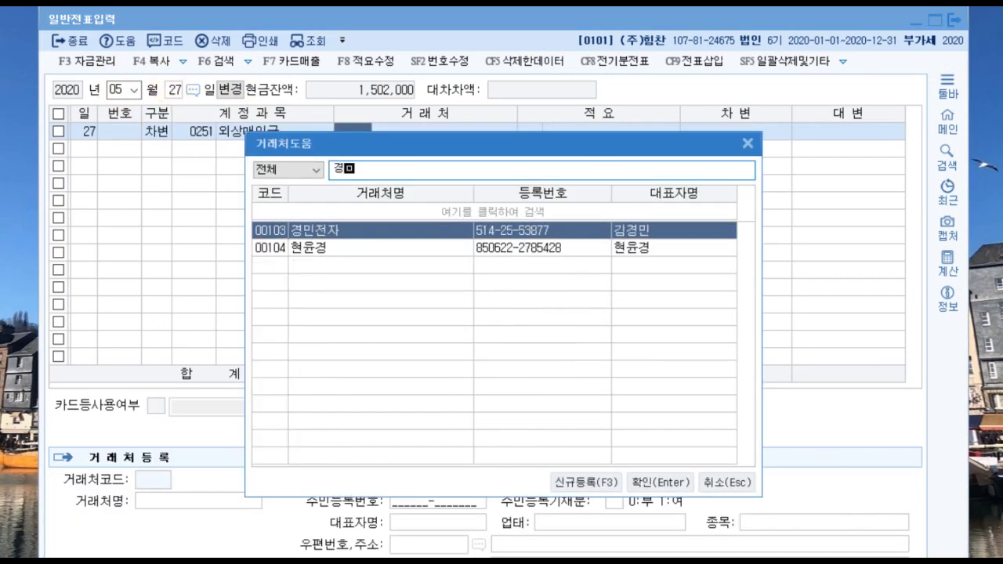
key("Return")
key("Return")
type("59200")
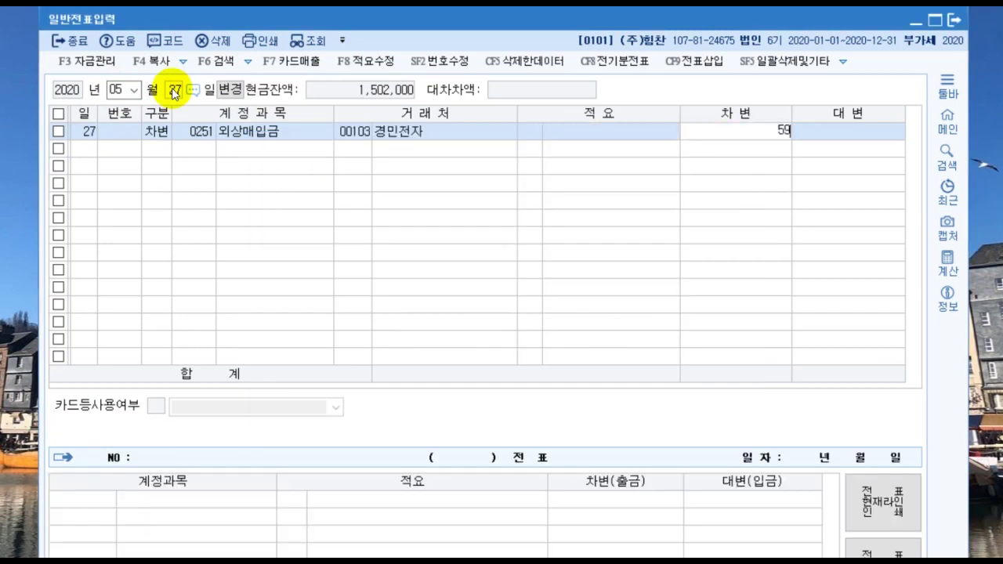
key("plus")
key("Return")
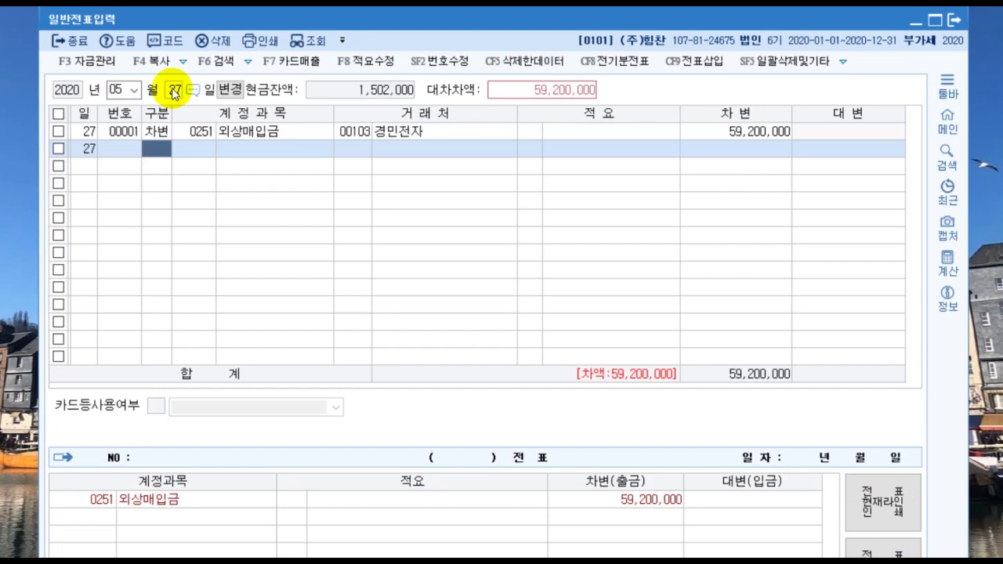
Step: Add the credit line on 0108 외상매출금 for the matching 59,200,000
type("4108")
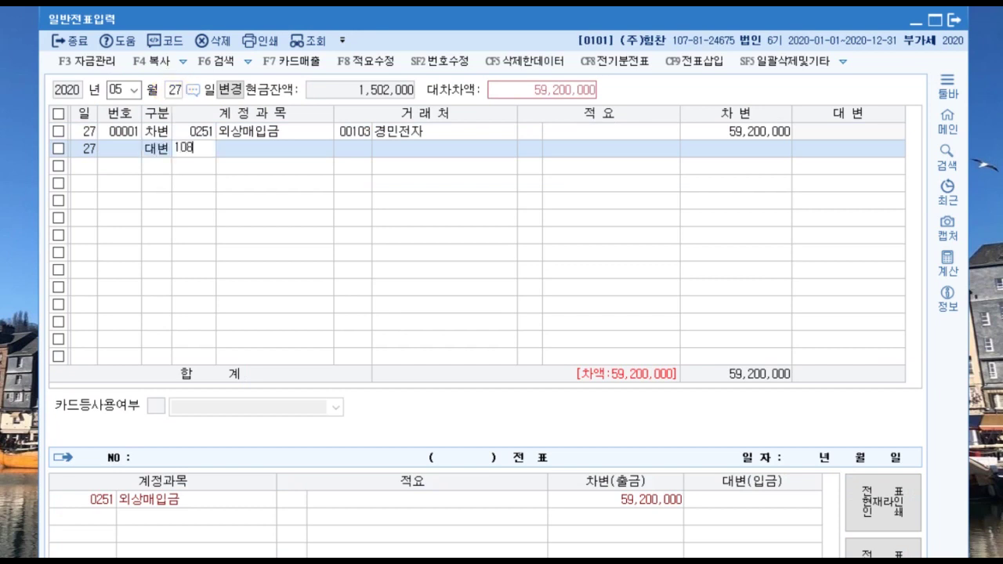
key("Return")
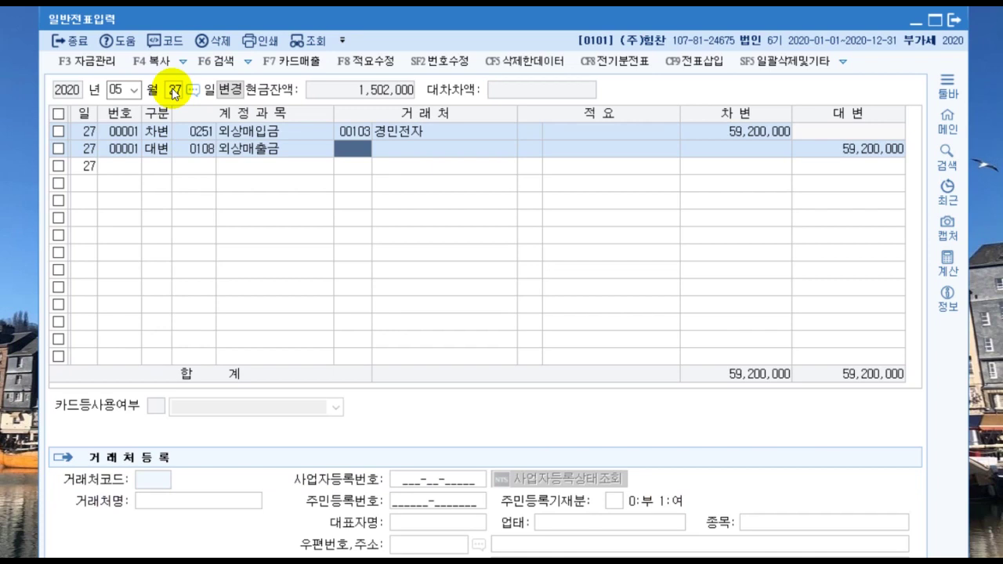
key("plus")
Step: Set partner code 00103 경민전자 on the 외상매출금 credit line
key("Return")
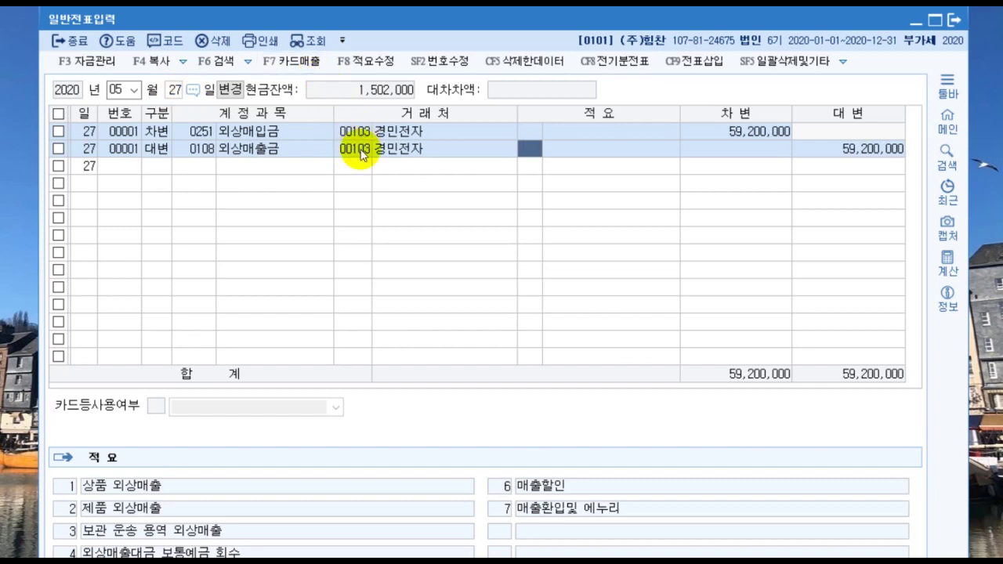
key("Return")
key("Return")
key("Return")
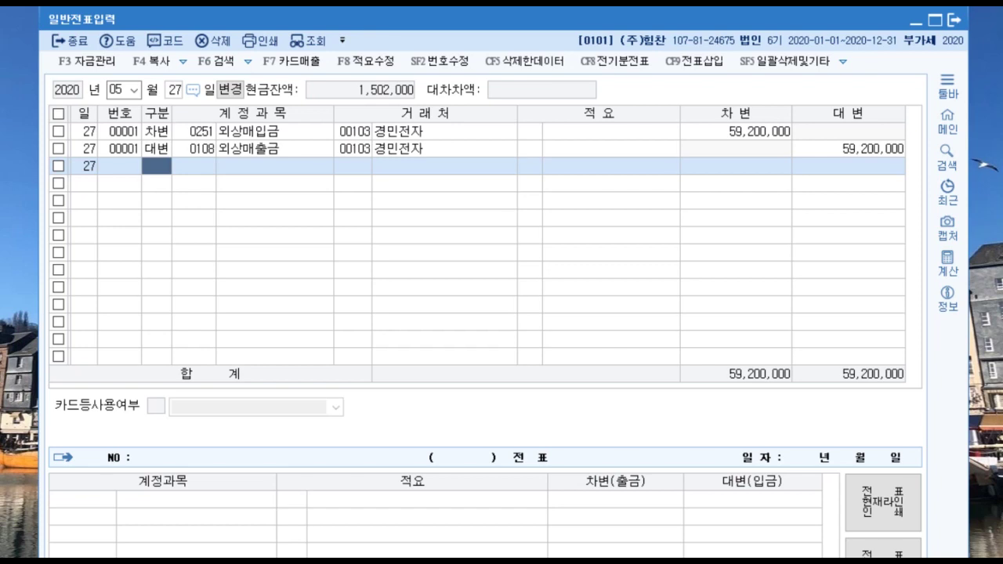
left_click(358, 150)
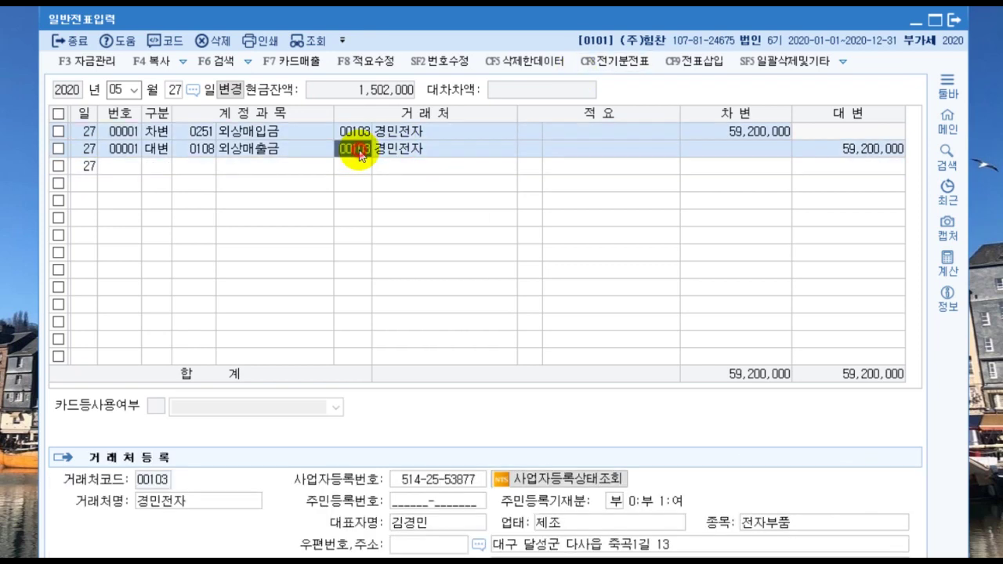
key("Delete")
key("Return")
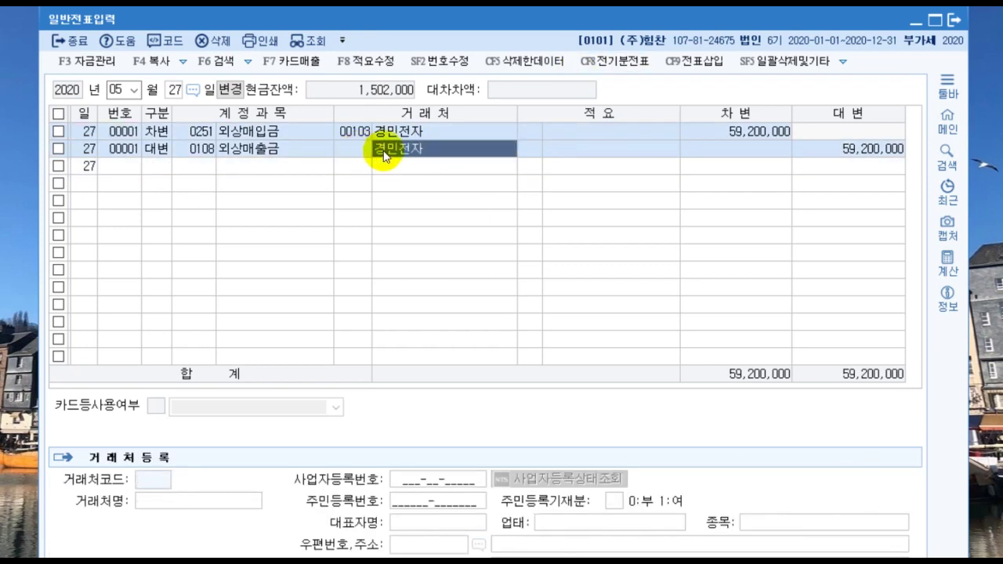
left_click(356, 152)
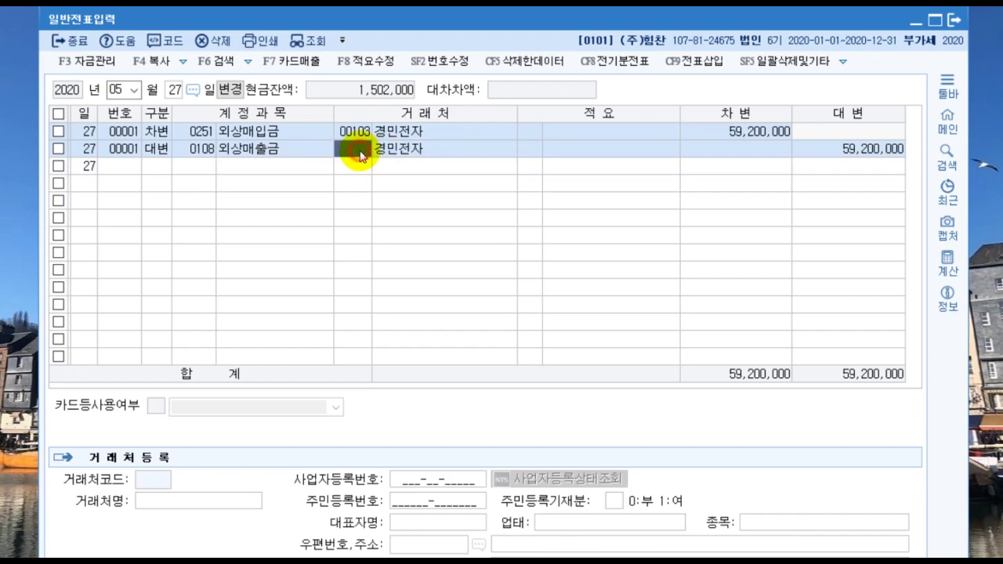
type("103")
key("Return")
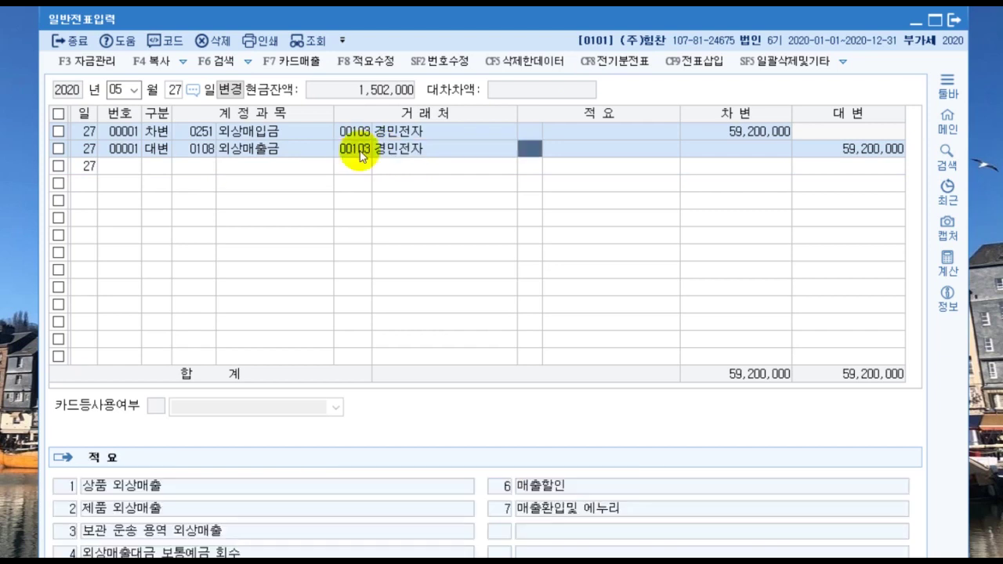